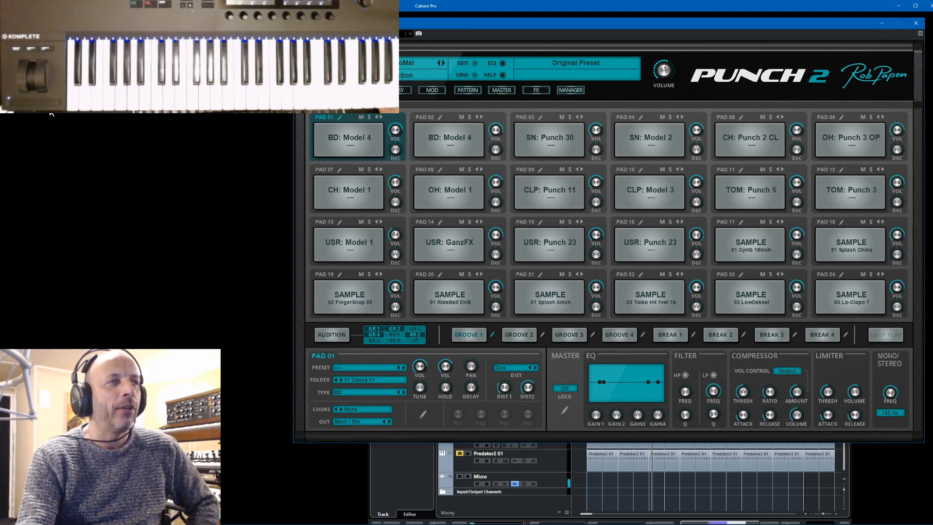
- Move the file browser window aside and open the image SEQUENCED01_SEQ_MODE.png from the Punch 2 pictures folder in Photos
mouse_move(594, 311)
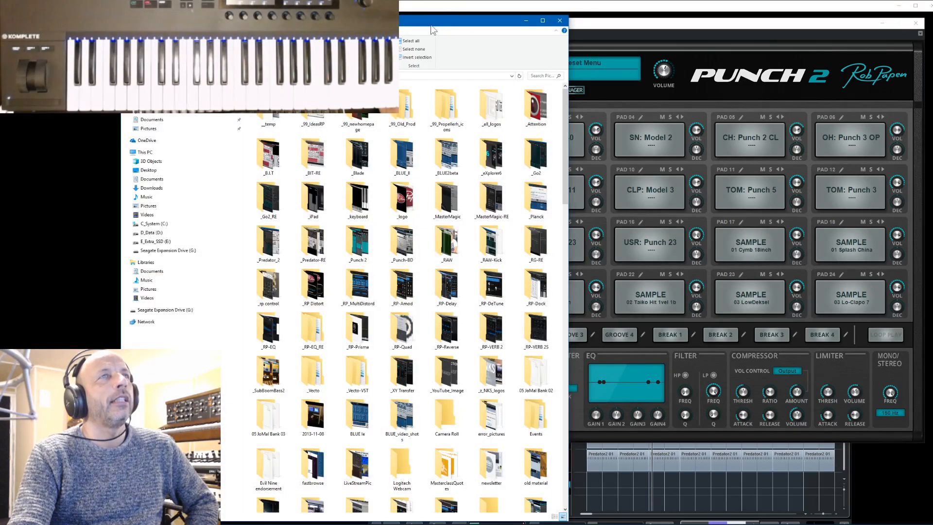
left_click_drag(432, 29, 0, 79)
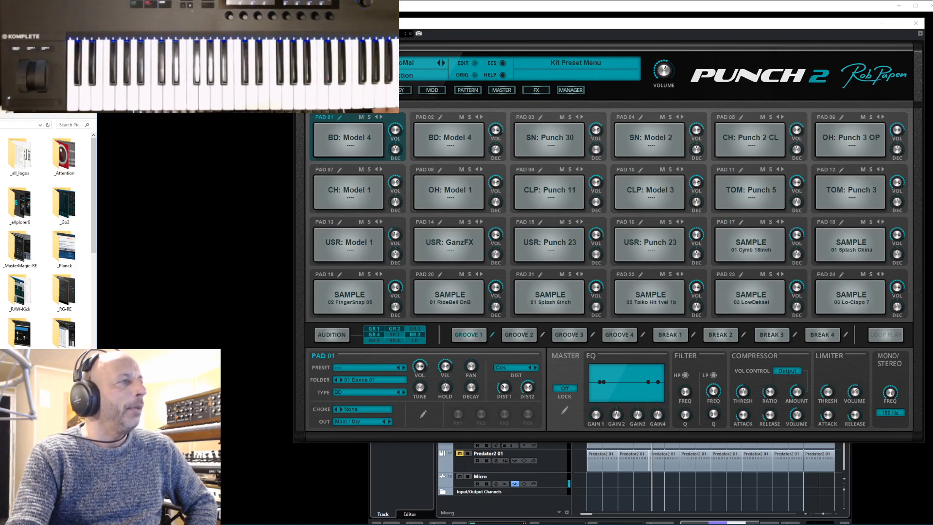
key("Return")
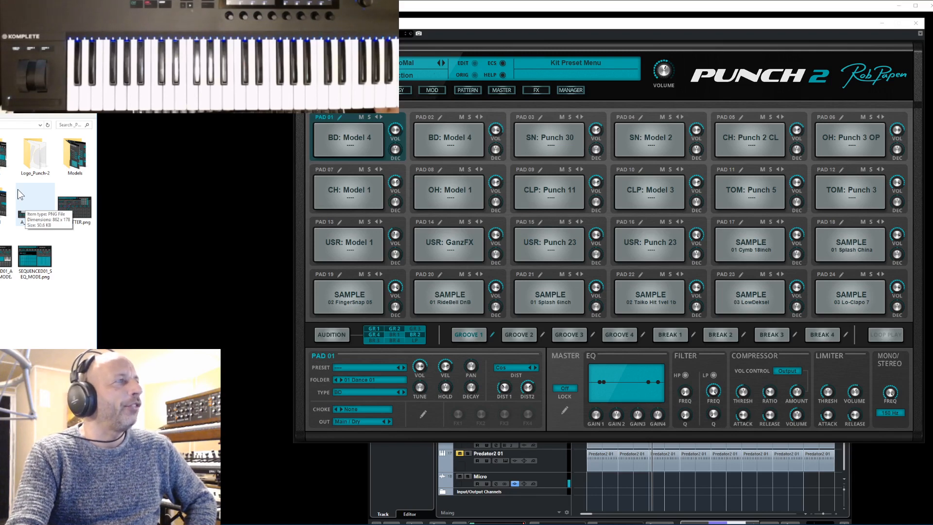
double_click(44, 265)
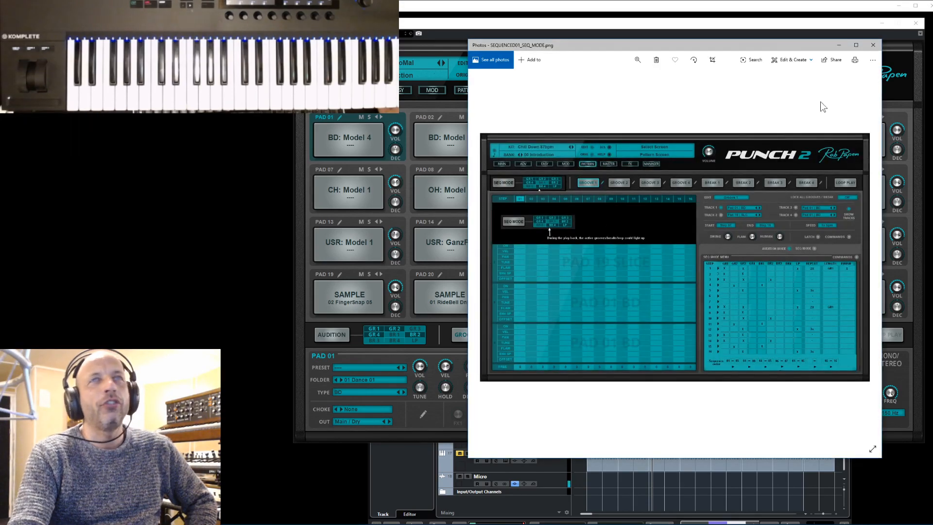
- Enlarge the picture and its viewer window, examine the sequence mode mockup and its step list, and close the viewer
left_click(639, 61)
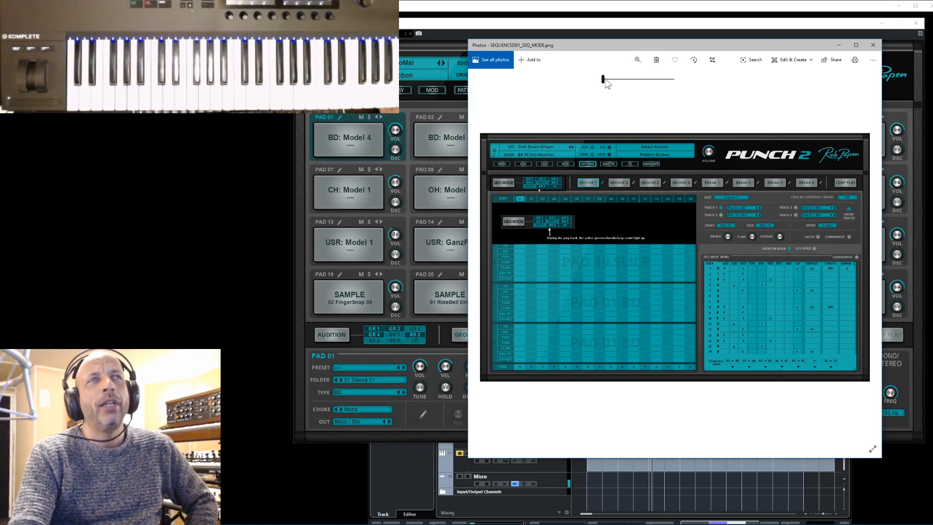
left_click_drag(606, 80, 605, 79)
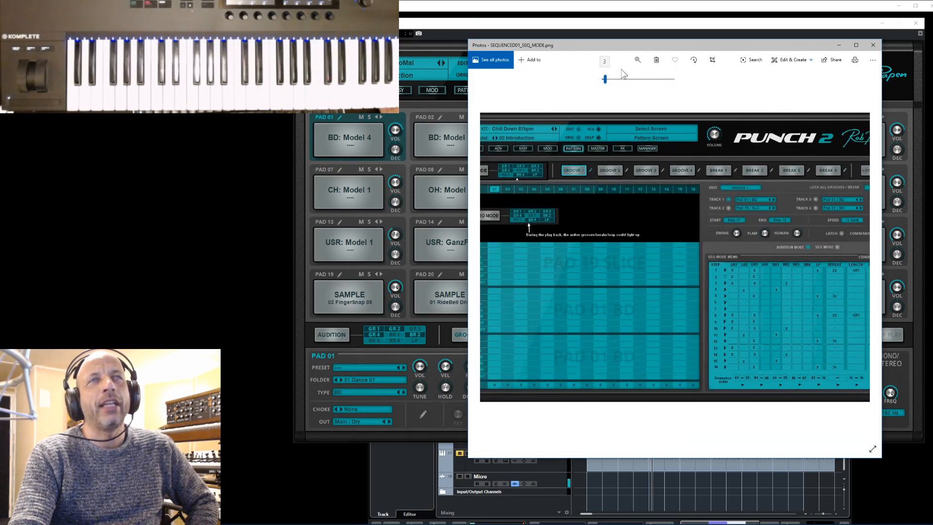
left_click_drag(778, 42, 757, 54)
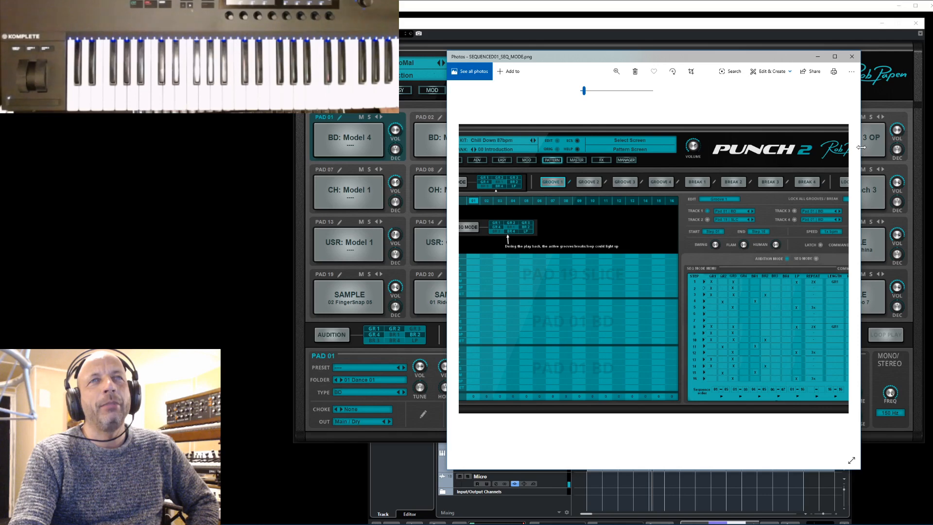
left_click_drag(858, 148, 931, 166)
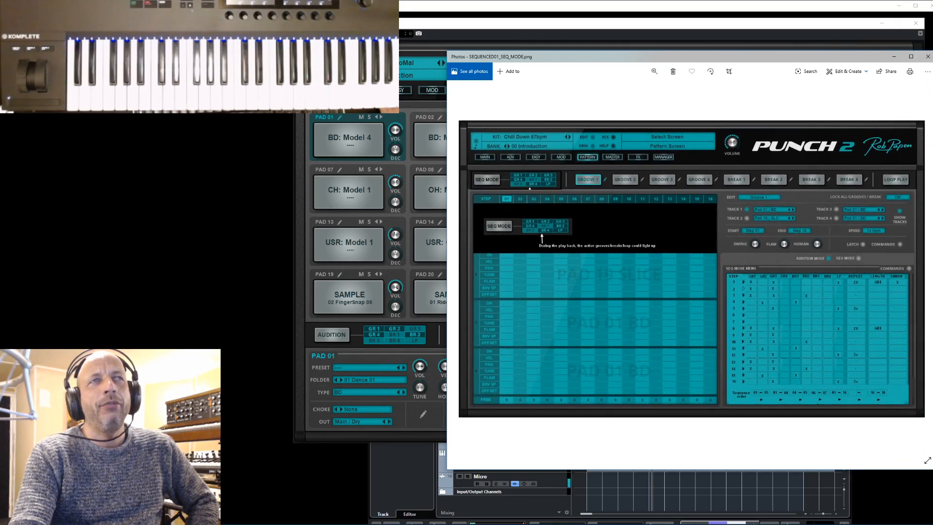
left_click_drag(772, 58, 718, 52)
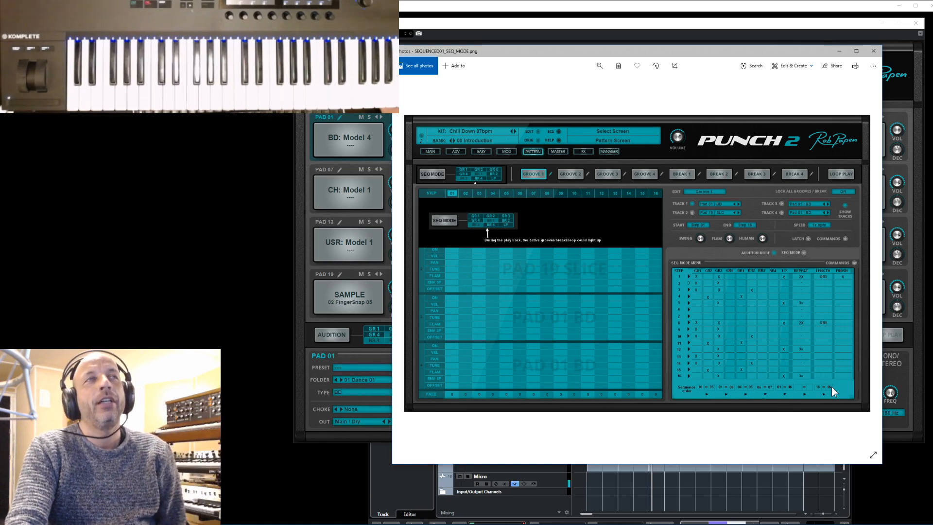
left_click(872, 51)
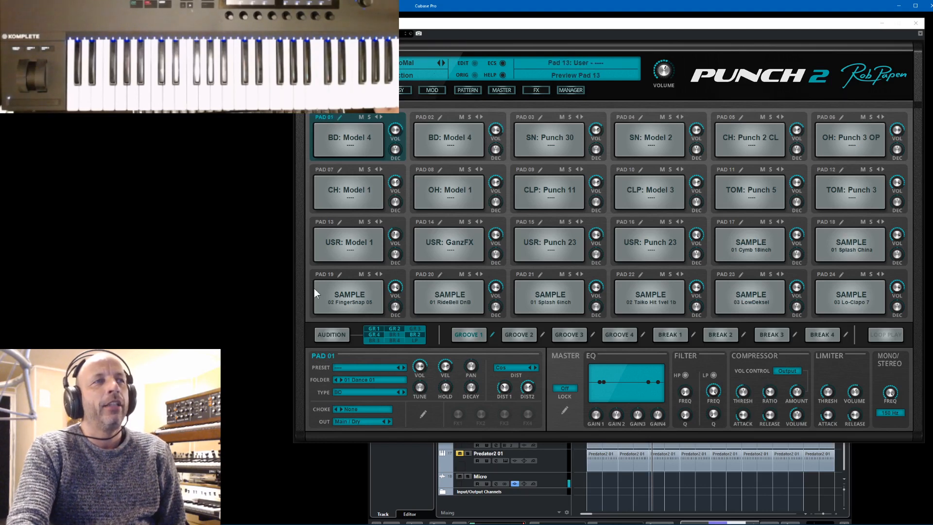
- Preview the audition sequence in Punch 2, and show the Pattern screen with the groove and break selection for auditioning
left_click(331, 334)
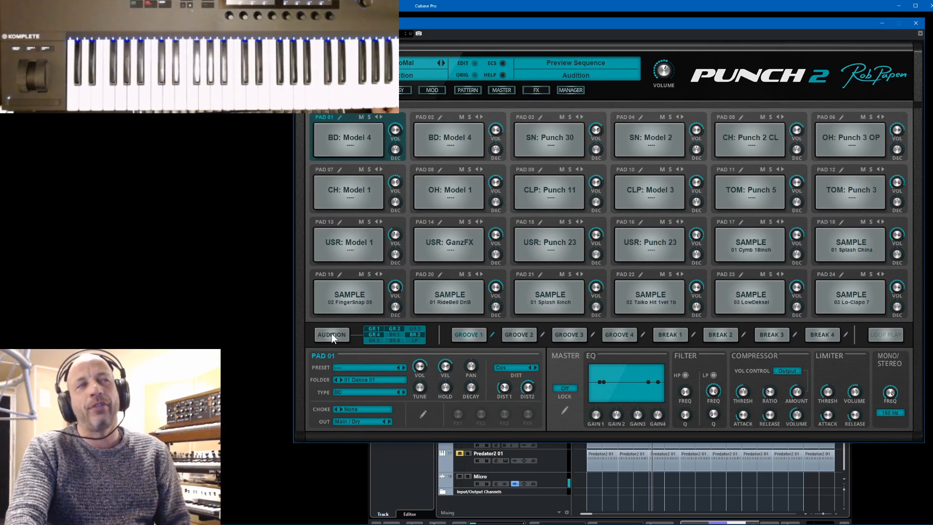
left_click(331, 334)
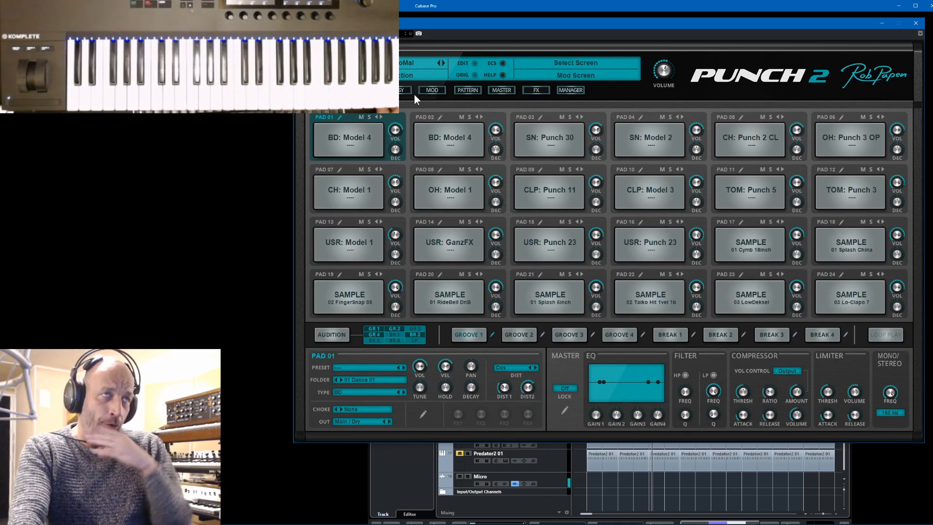
left_click(465, 90)
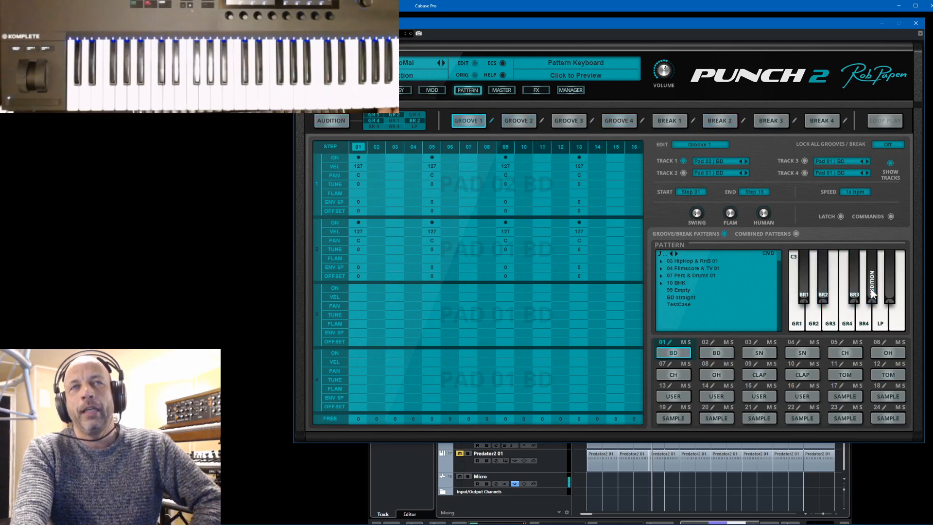
left_click(371, 121)
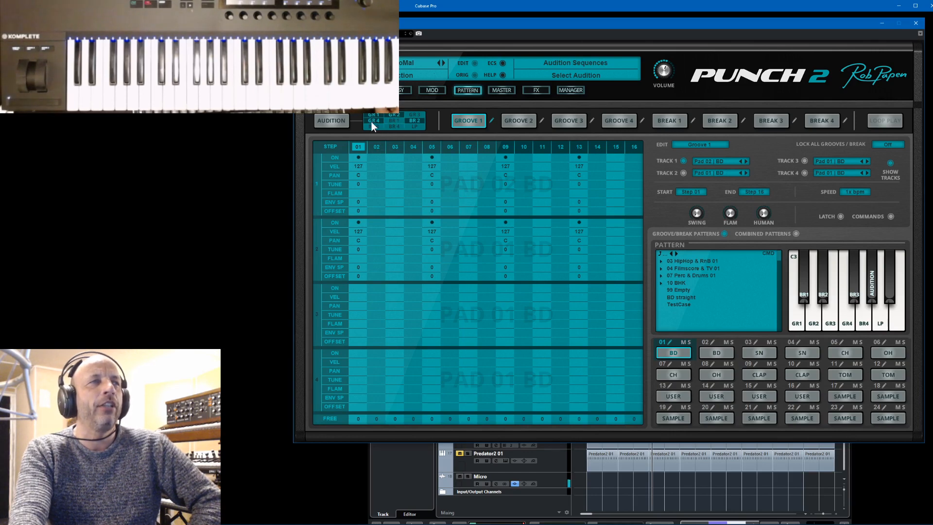
left_click(411, 120)
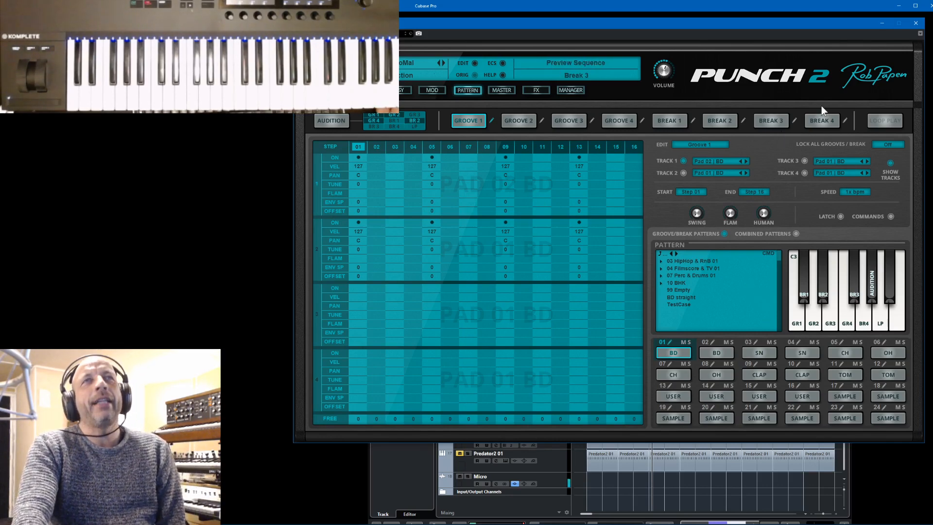
- Hide the instrument window, reopen SEQUENCED01_SEQ_MODE.png in a wider viewer to examine the SEQ MODE display, and close it
left_click(880, 21)
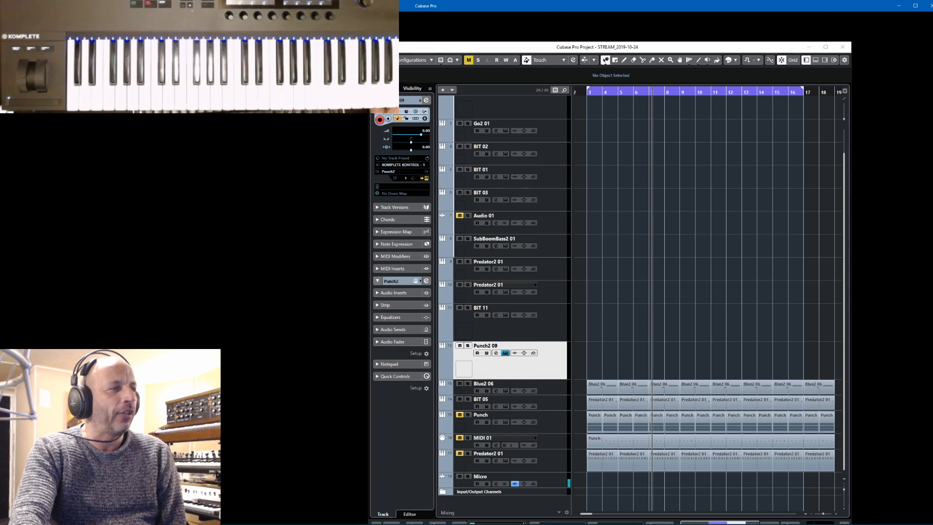
key("alt+Tab")
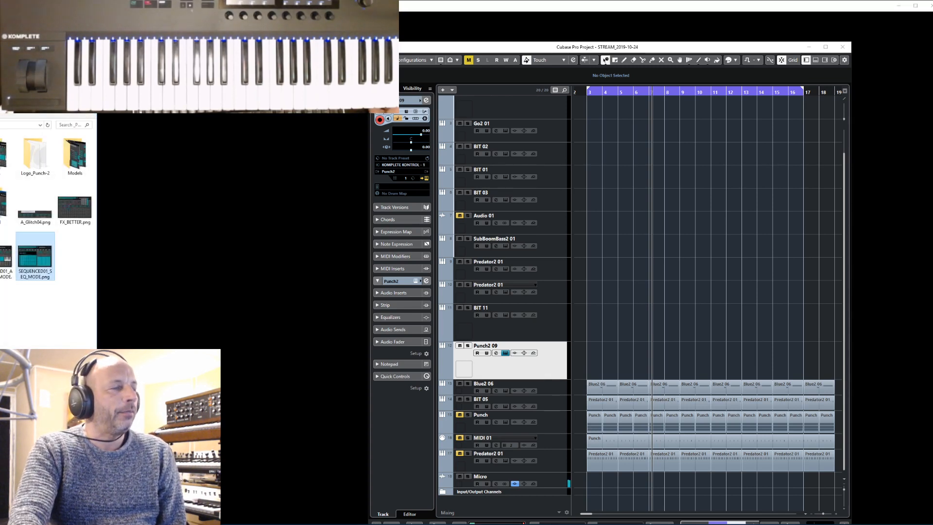
double_click(34, 252)
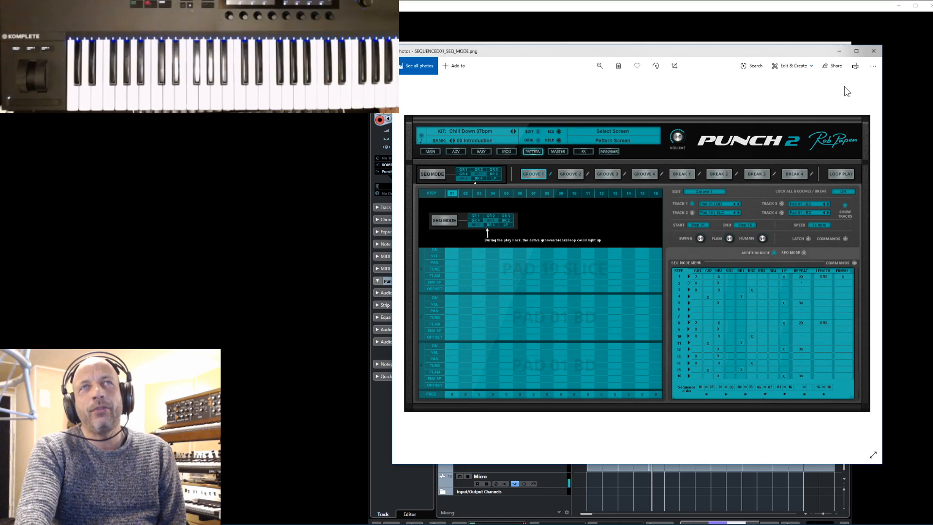
left_click_drag(785, 48, 745, 30)
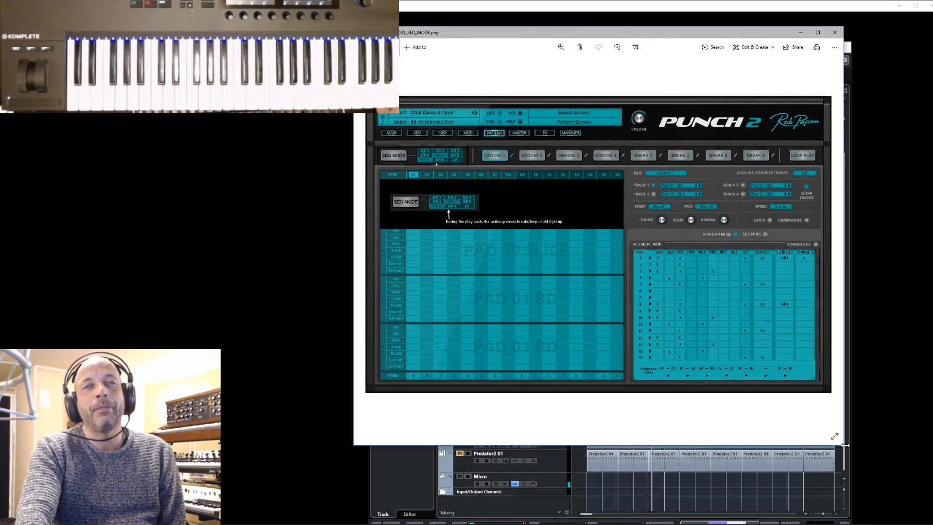
left_click_drag(845, 444, 926, 443)
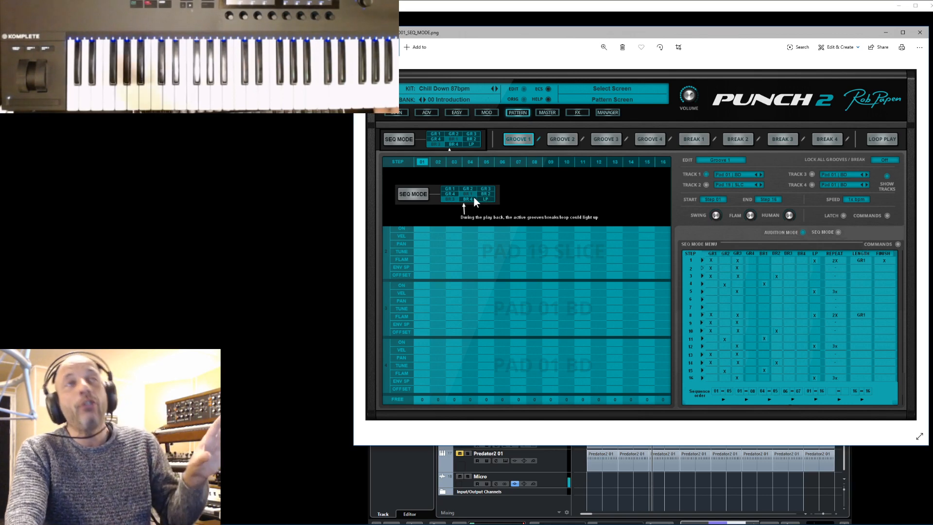
left_click(920, 33)
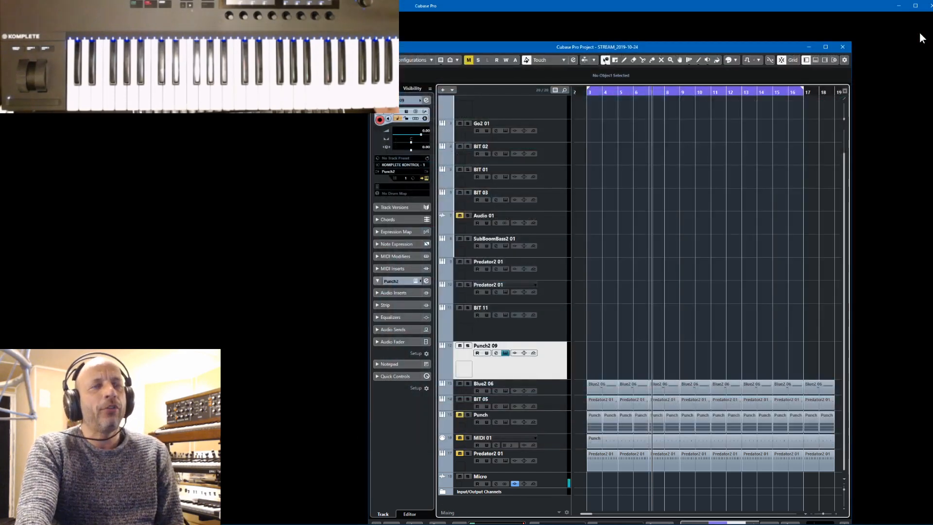
- Reopen the Punch2 instrument from its Cubase track and preview Groove 3 from the Pattern screen's keyboard
left_click(425, 179)
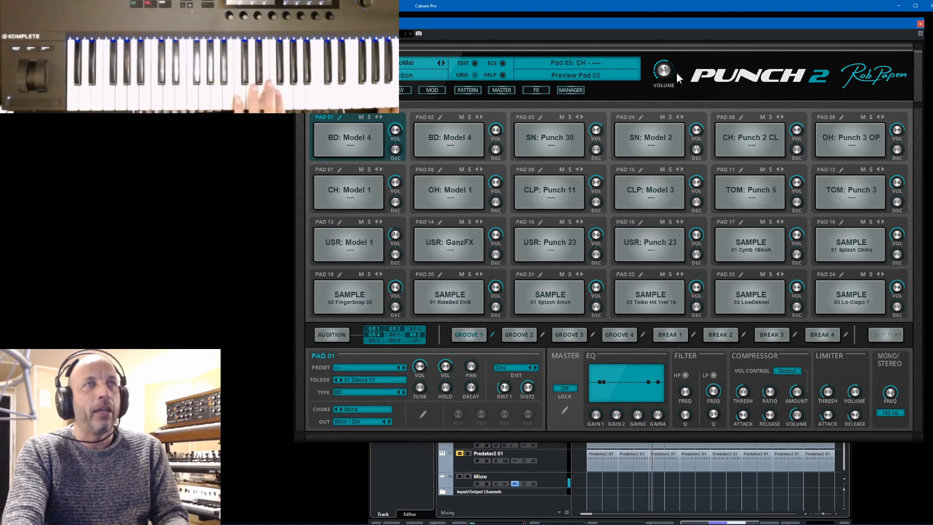
left_click(464, 89)
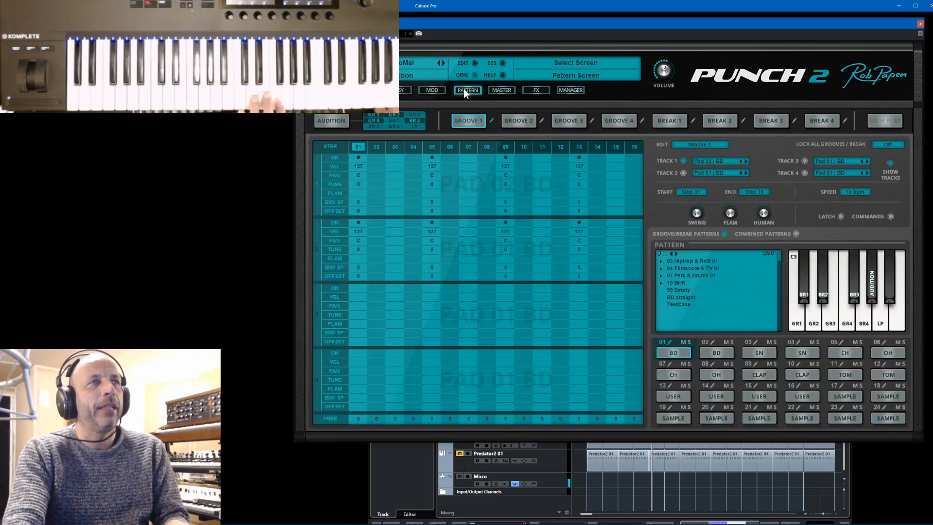
left_click(830, 321)
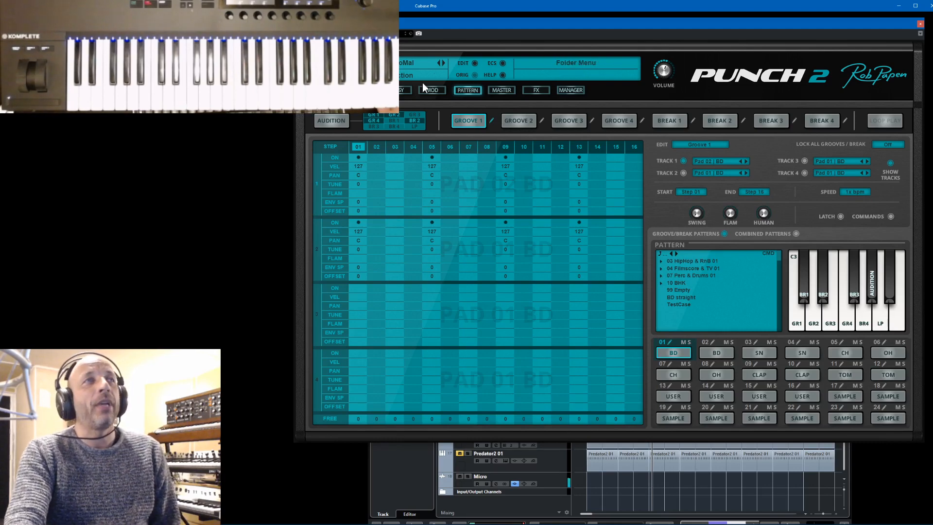
- Load the kit preset 002 BeatRing Slice 120 from the 00 Introduction bank and return to the main screen
left_click(403, 76)
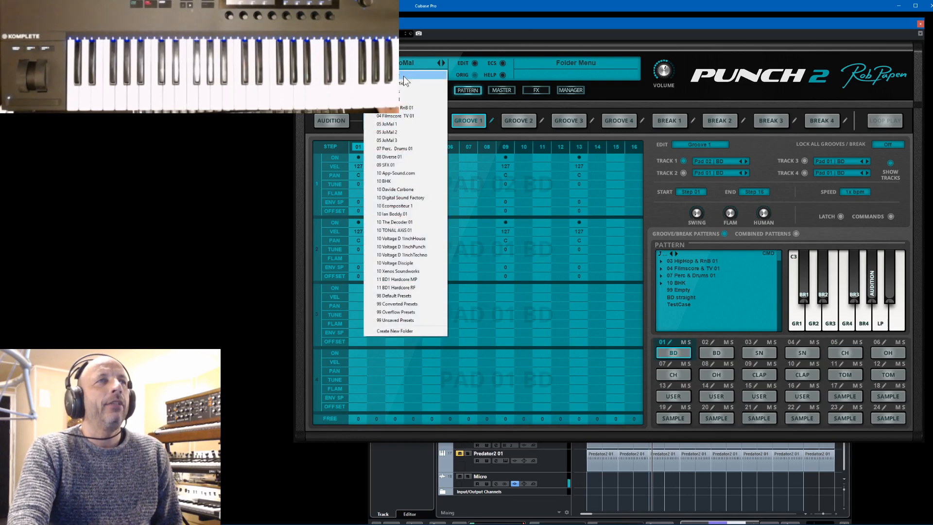
left_click(406, 85)
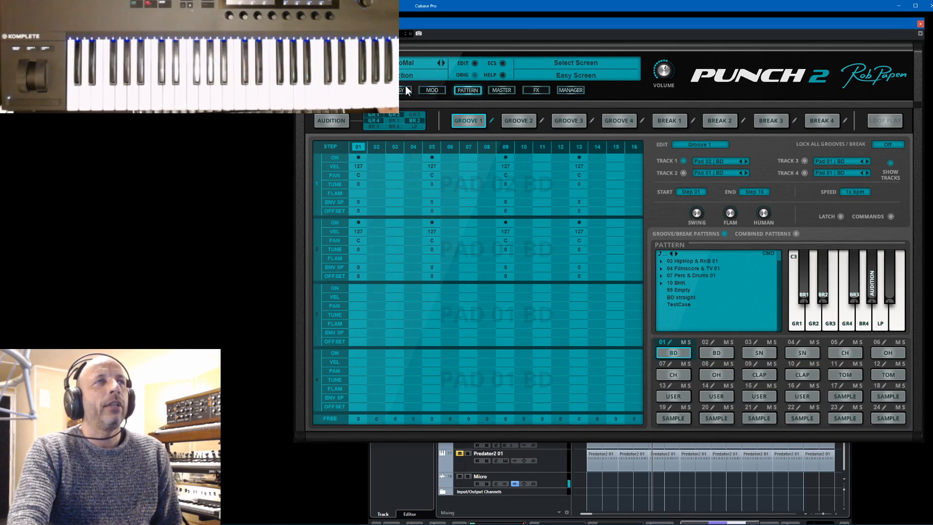
left_click(569, 91)
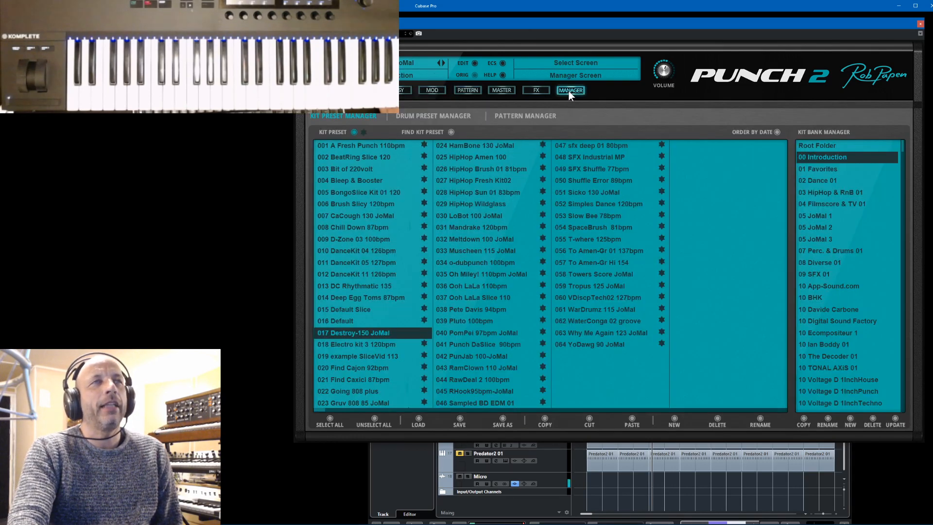
left_click(346, 157)
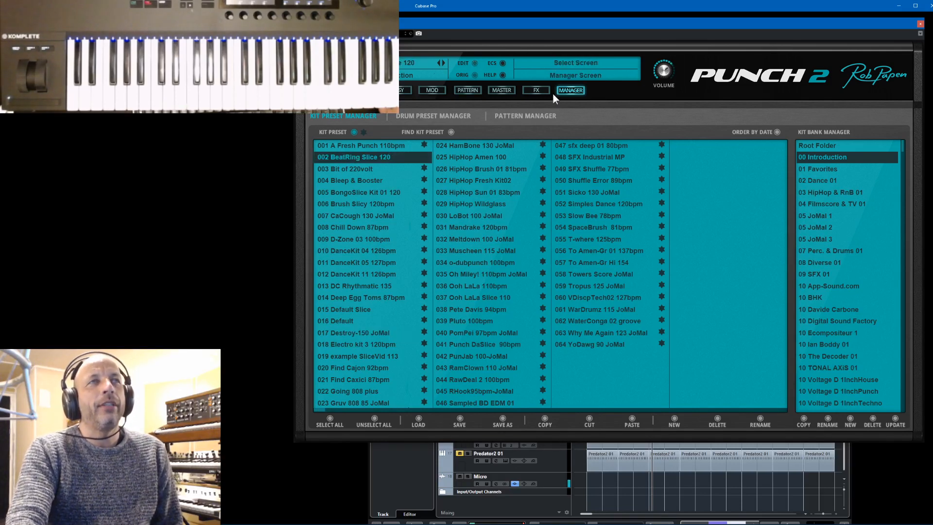
left_click(569, 90)
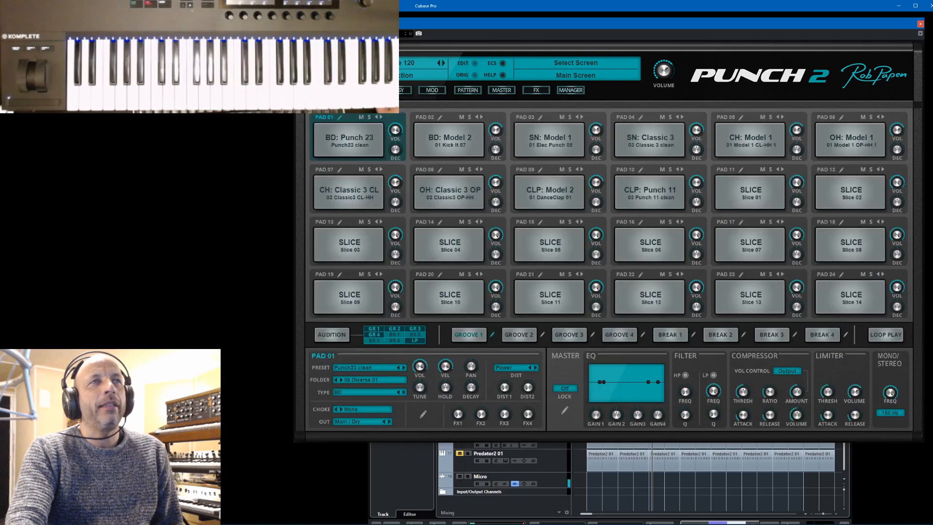
- Preview the sliced loop from the LP key on the Pattern screen's keyboard, and close the instrument window
left_click(465, 92)
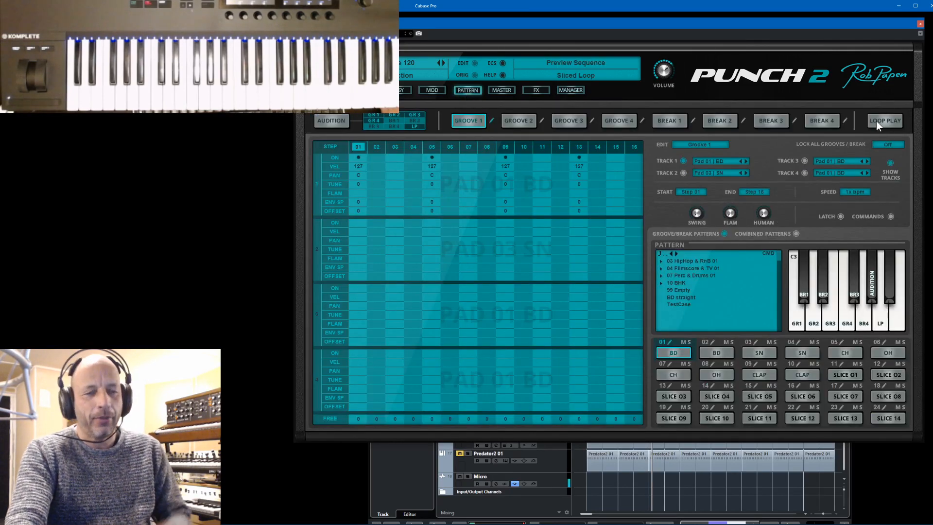
left_click(880, 324)
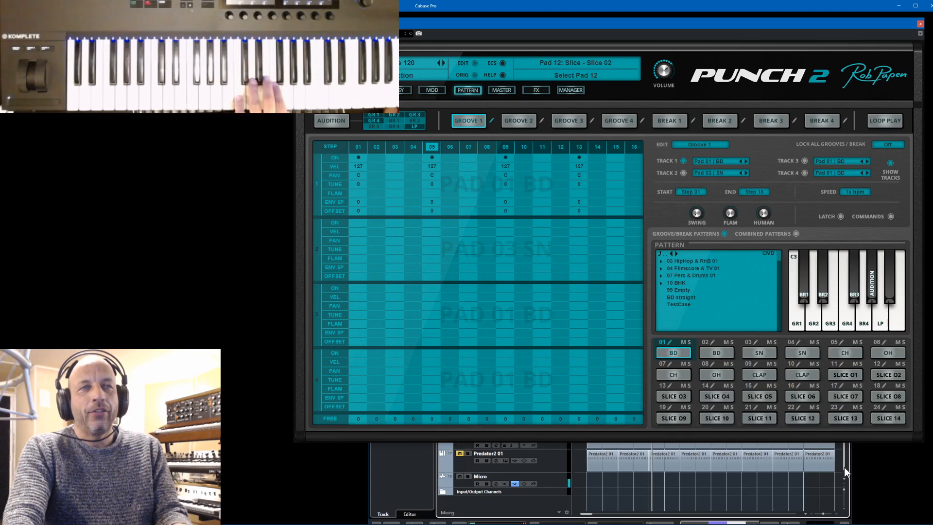
left_click(919, 24)
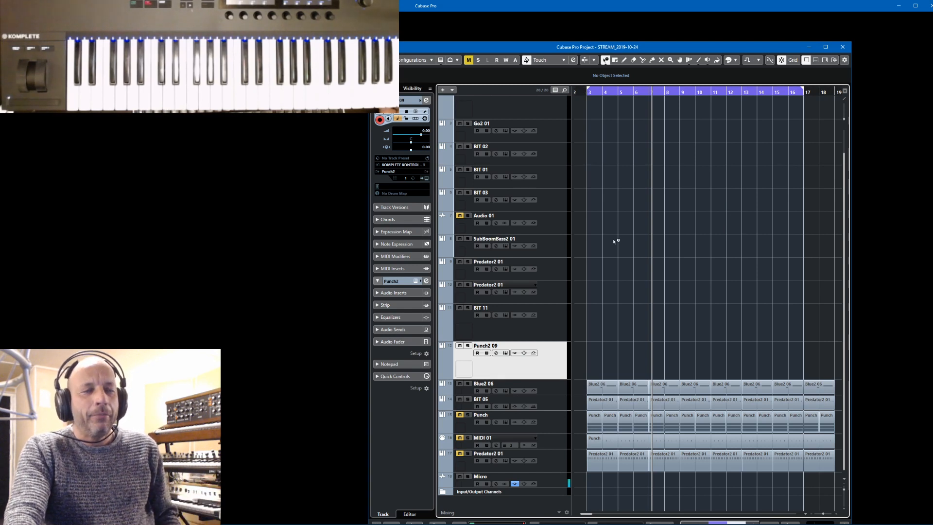
- Start project playback, record a MIDI part on the Punch2 09 track from bar 3 to bar 17, and stop the transport
key("space")
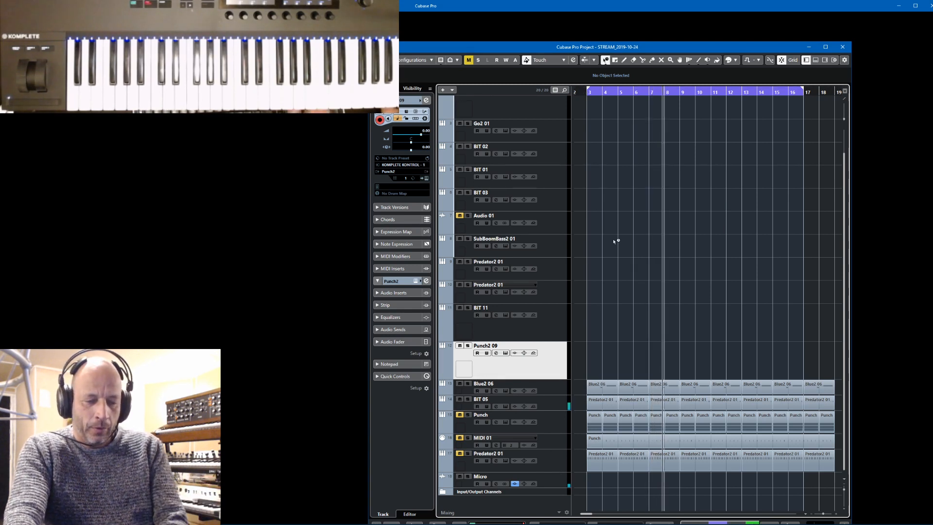
key("KP_Multiply")
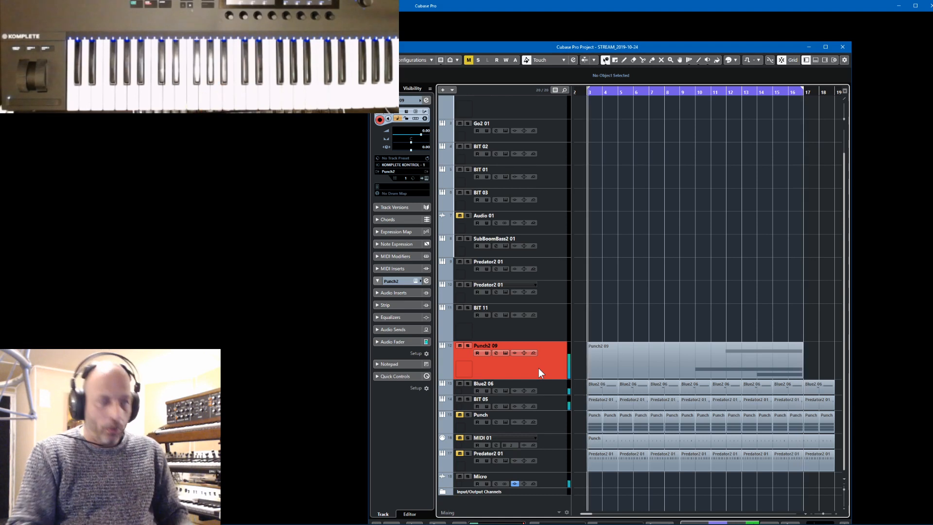
key("space")
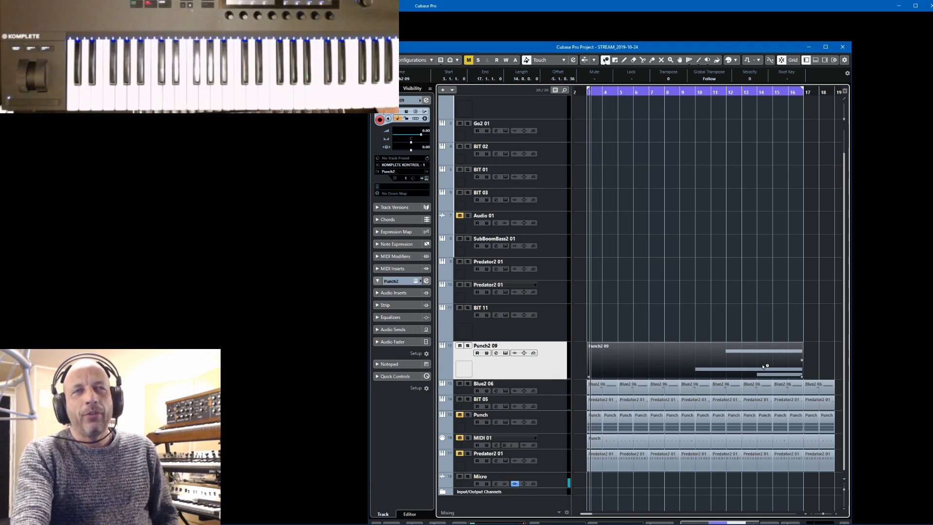
- Inspect the recorded Punch2 09 part in the Key Editor, select the note starting near bar 10, and close the editor
double_click(721, 359)
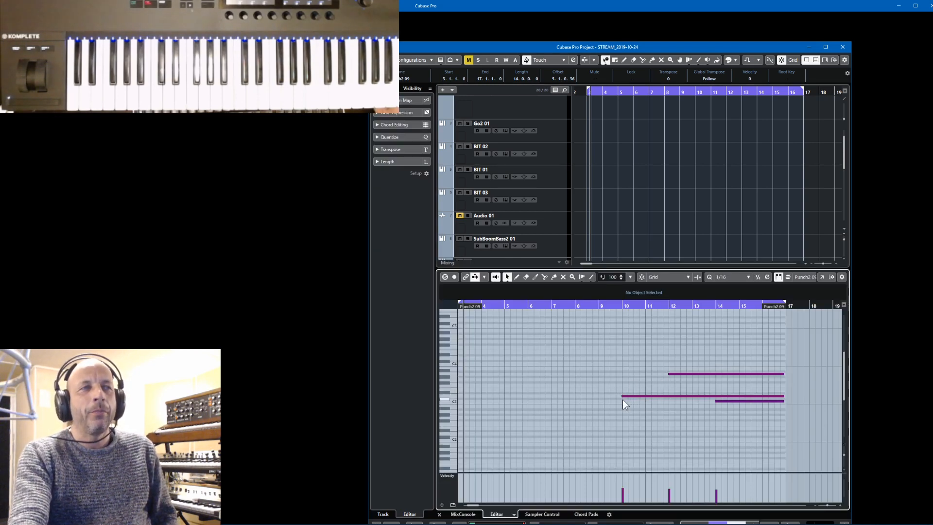
left_click(649, 395)
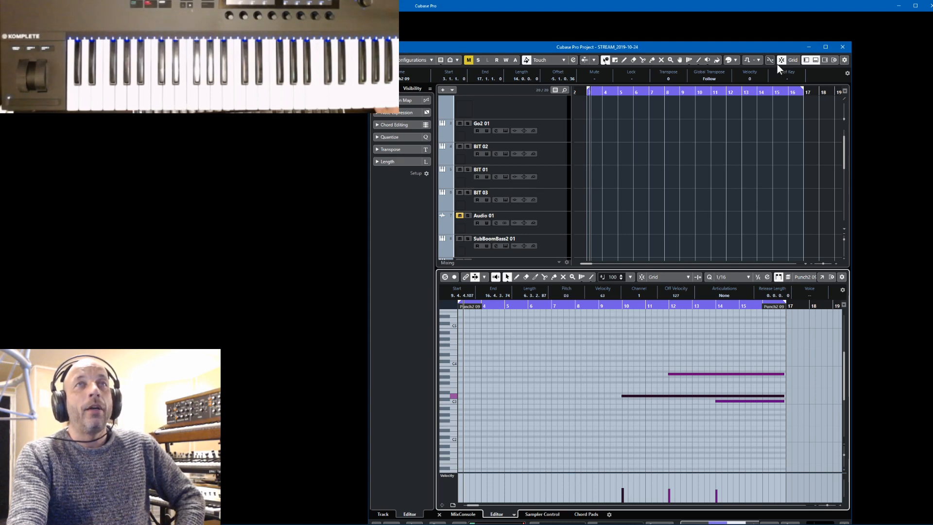
left_click(815, 61)
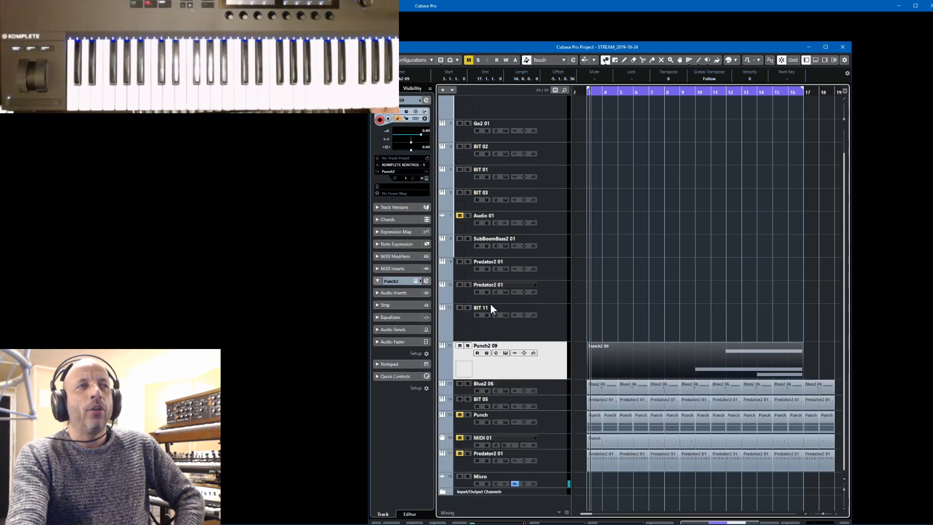
left_click(426, 180)
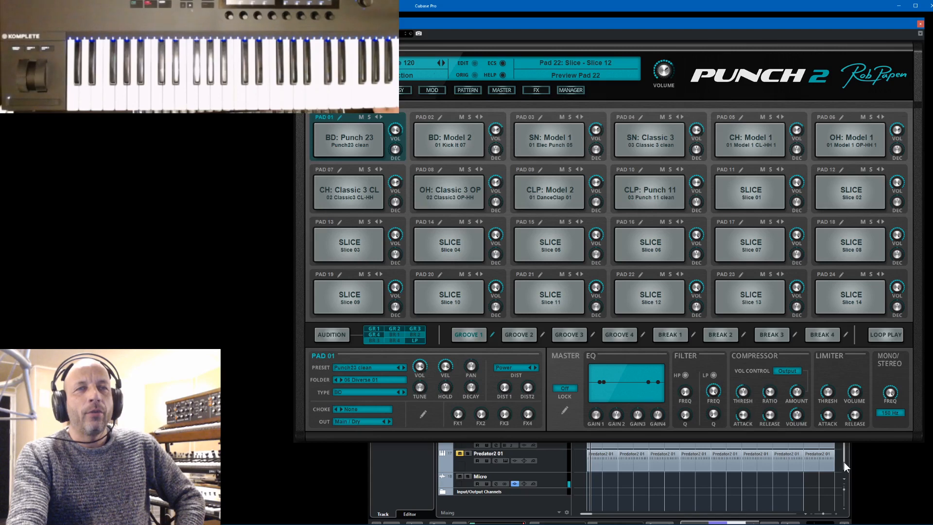
scroll(844, 461, "up", 3)
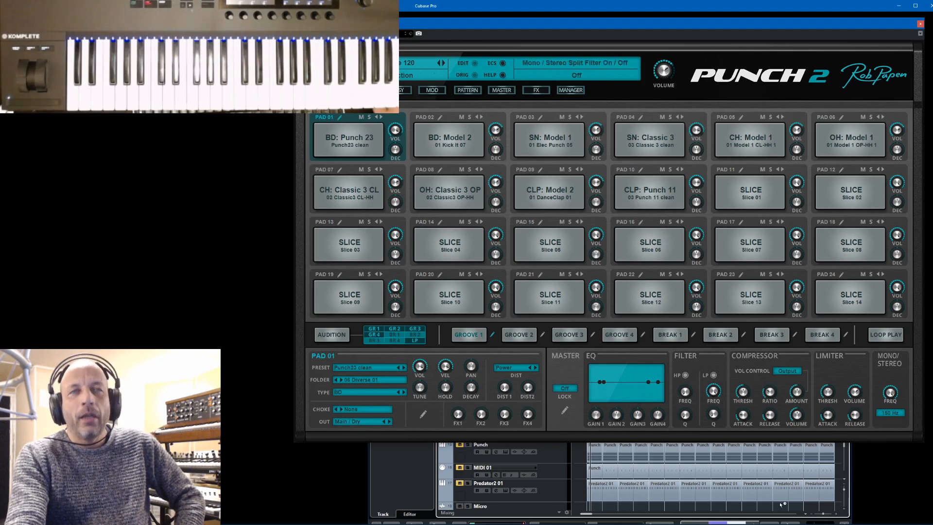
left_click(389, 473)
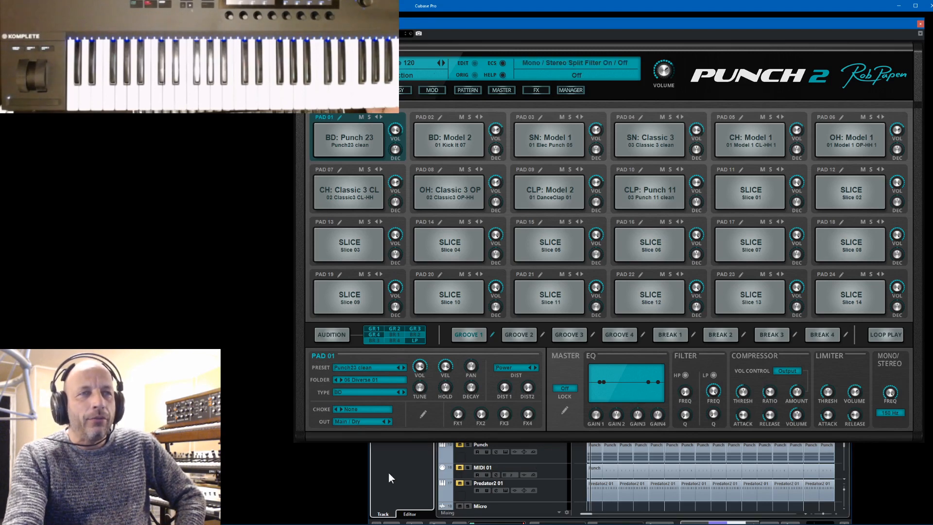
left_click(848, 506)
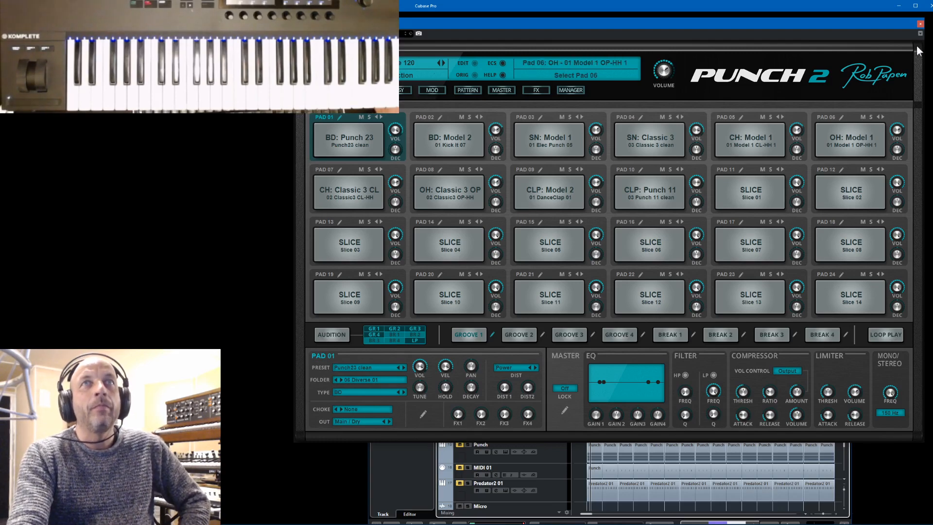
left_click(920, 24)
- Arrange the project window beside the reopened Punch2 instrument, resized so that the Punch2 09 track and transport stay visible
left_click_drag(796, 48, 104, 48)
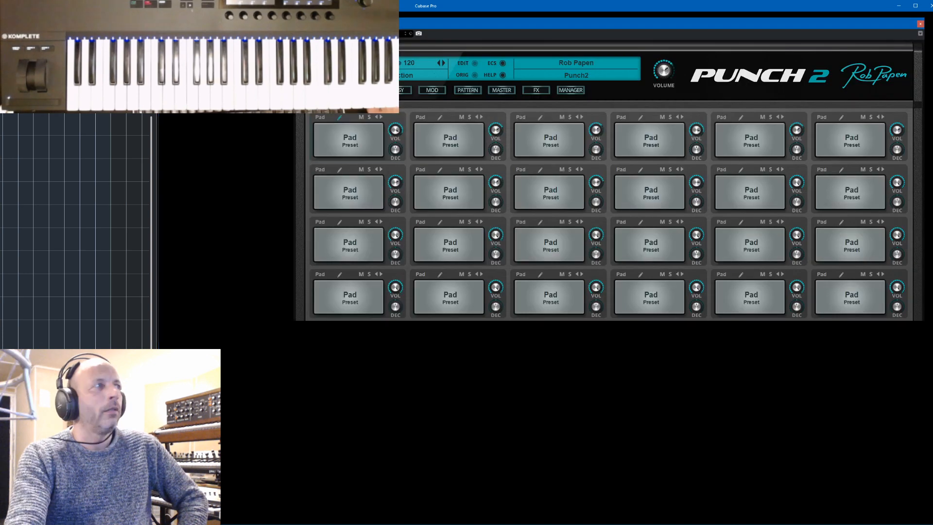
left_click_drag(105, 48, 280, 55)
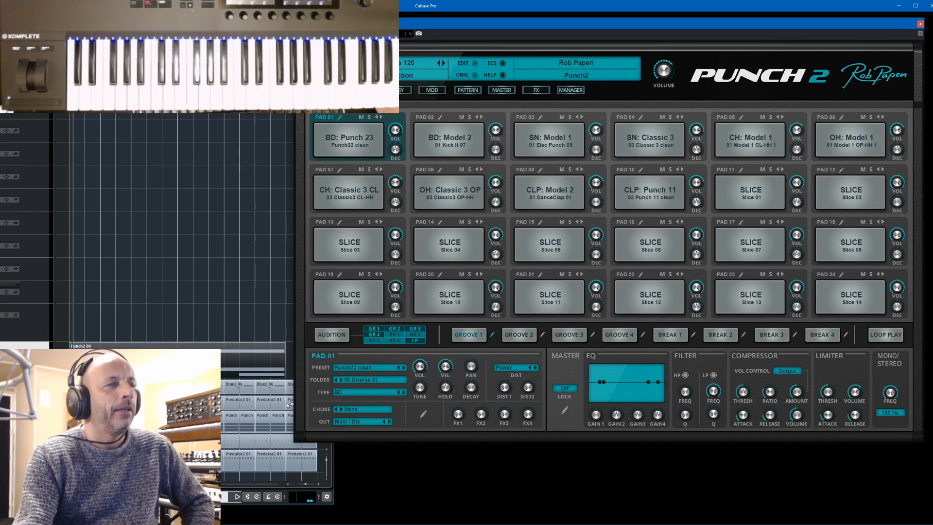
left_click_drag(204, 29, 187, 37)
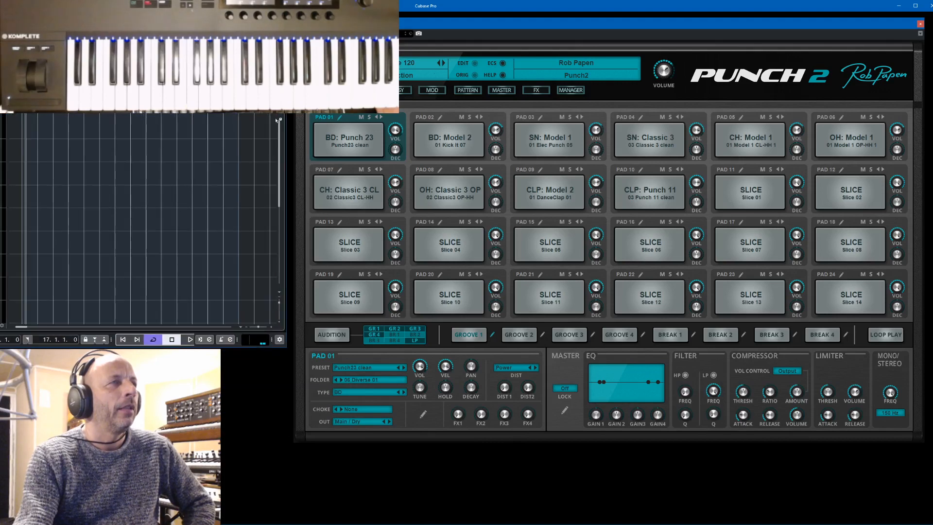
left_click_drag(277, 148, 278, 217)
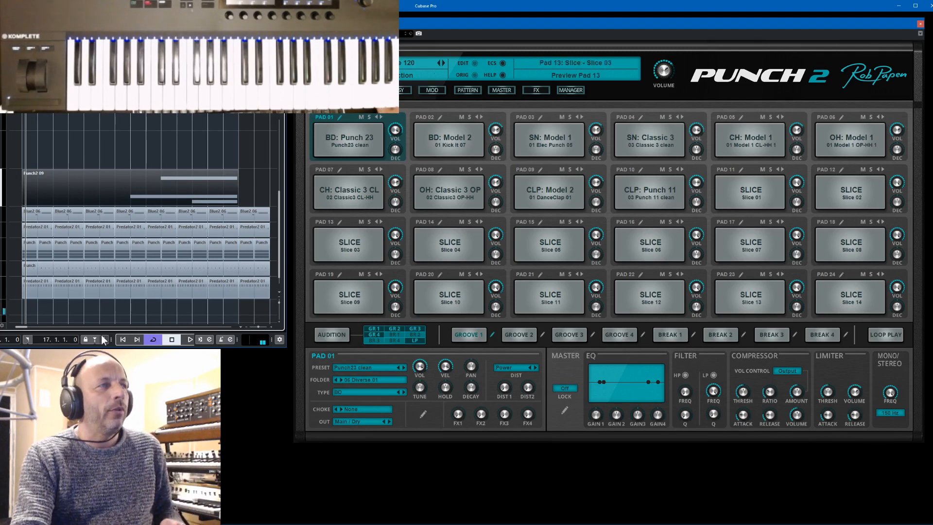
- Play the recorded part from its start while following the Groove 2, Loop Play and Groove 1 triggers in Punch2, and stop playback
left_click(123, 339)
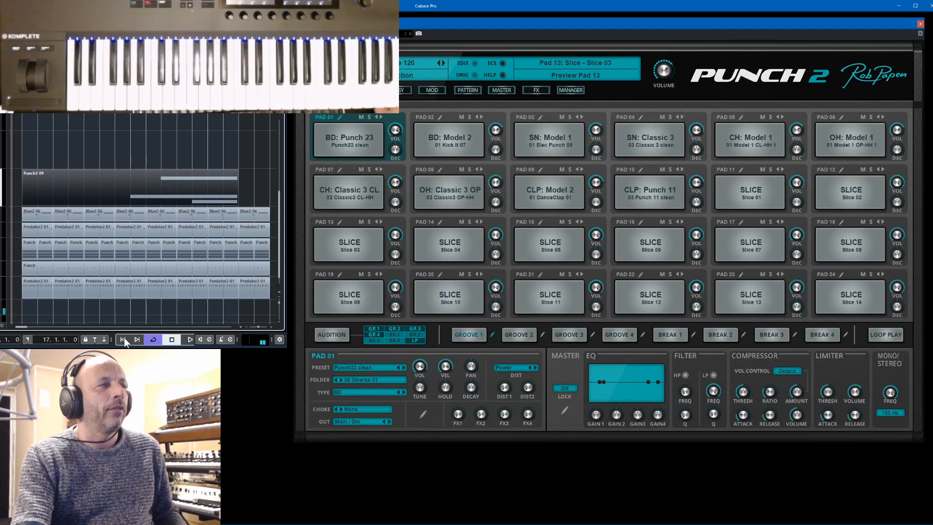
key("space")
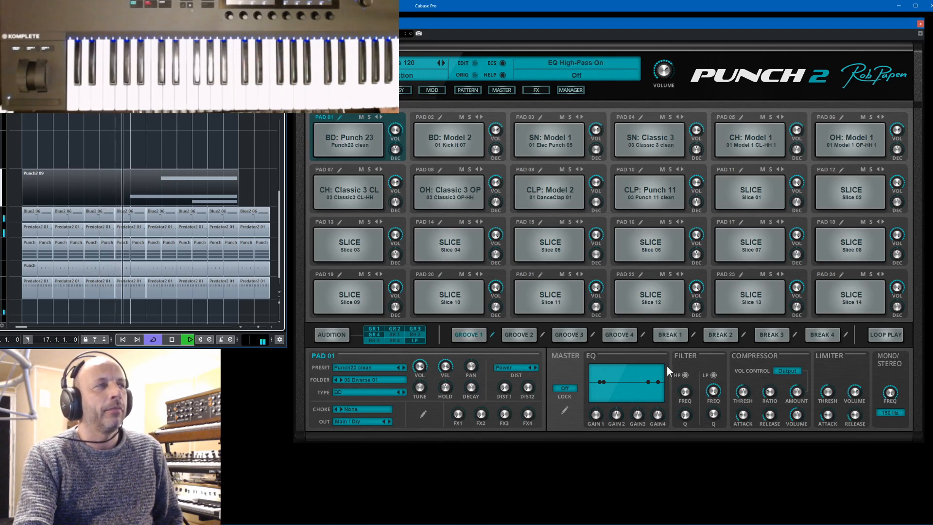
left_click(519, 335)
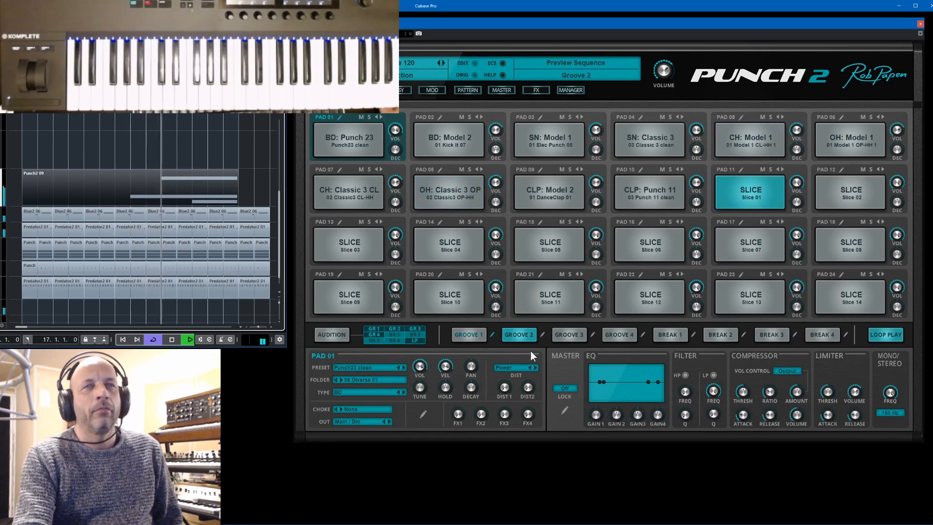
left_click(892, 335)
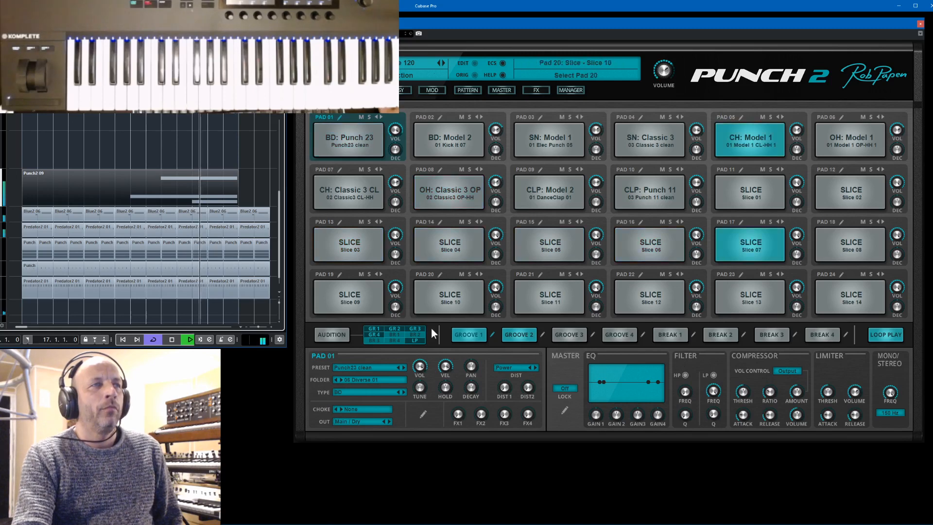
left_click(467, 336)
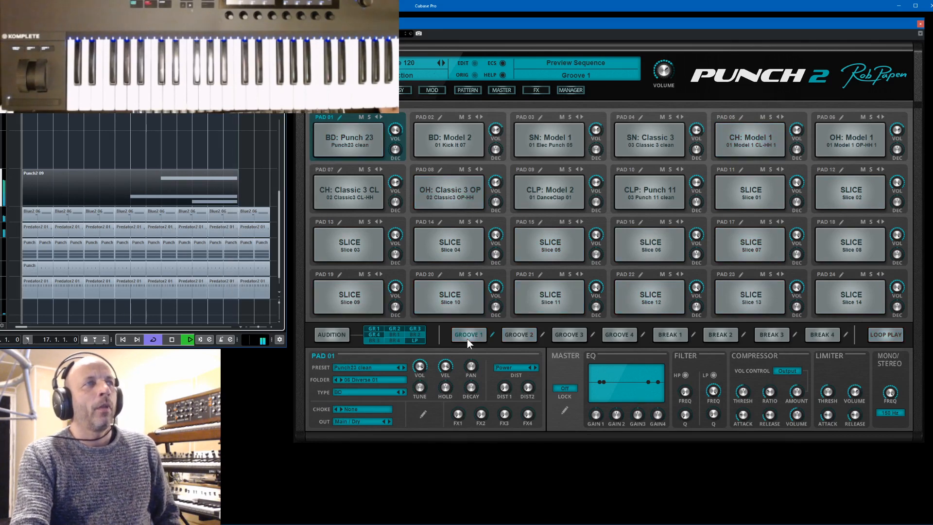
key("space")
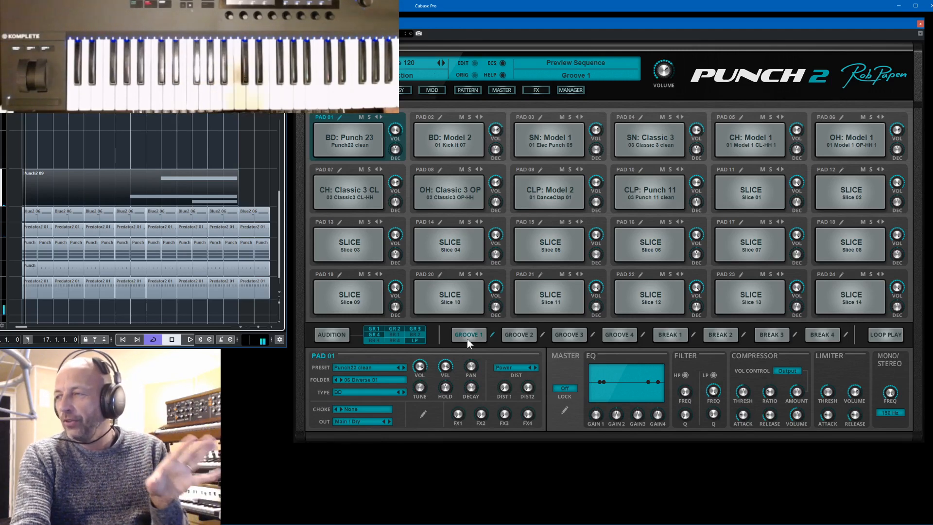
- Open the Punch2 09 part in the Key Editor, select all three trigger notes, and quantize them to 1/16
double_click(192, 187)
scroll(152, 244, "down", 3)
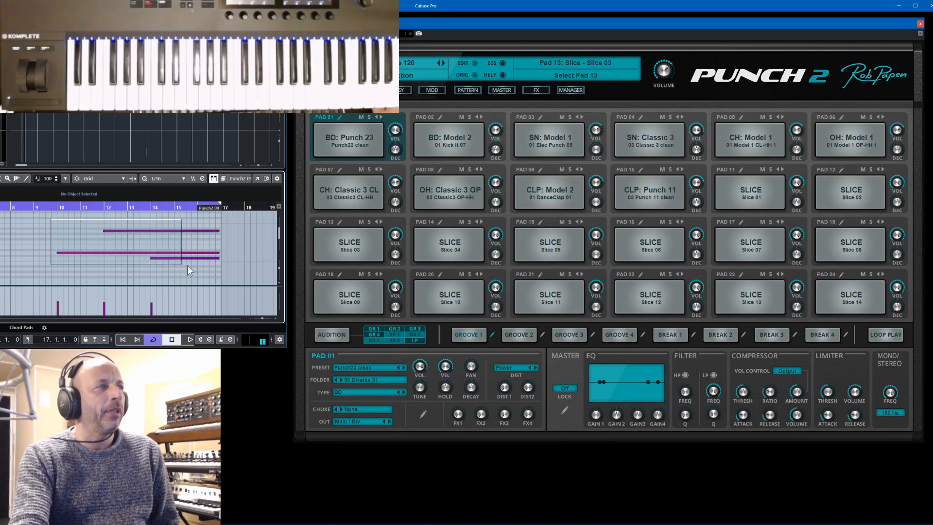
left_click_drag(187, 265, 204, 275)
key("q")
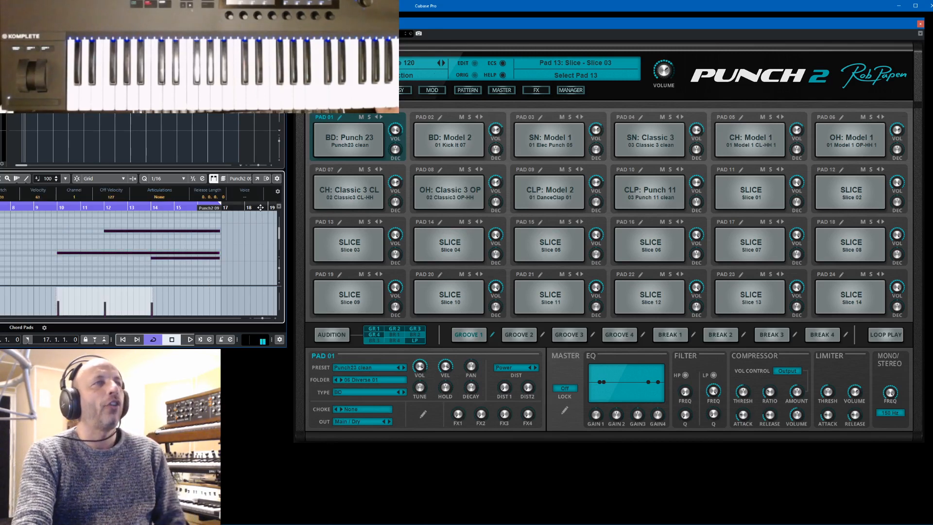
- Audition the quantized trigger notes from just before bar 10, stop playback, and return the playhead to that position
left_click(53, 209)
key("space")
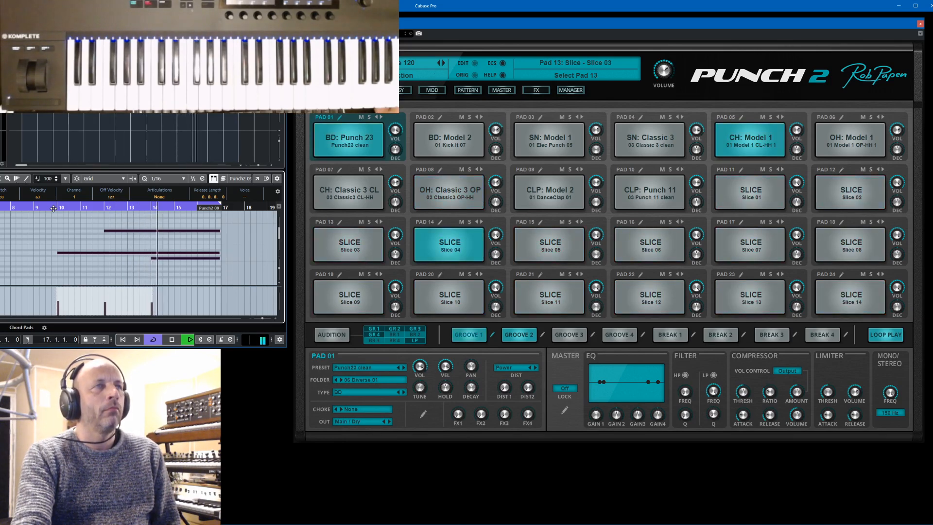
key("space")
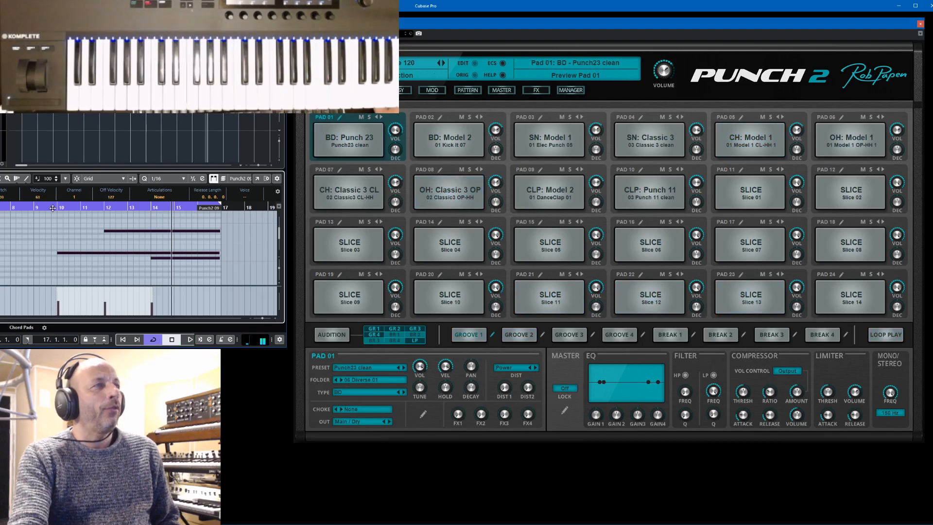
left_click(52, 208)
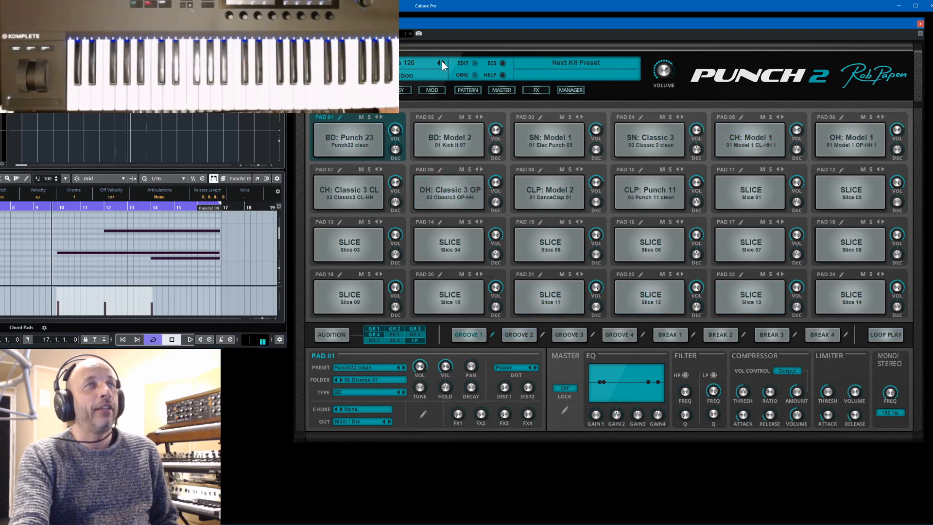
- Load the next kit preset in Punch2 and briefly play the quantized notes with it
left_click(441, 61)
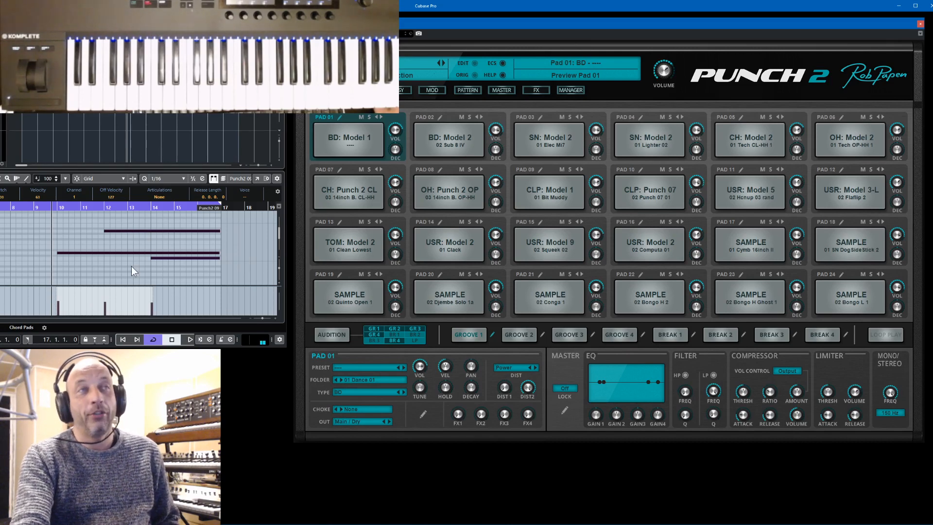
key("space")
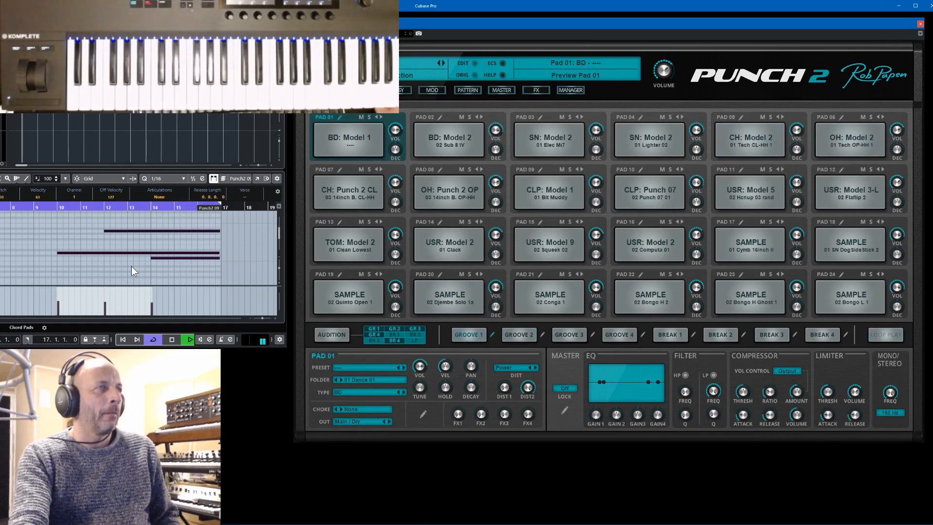
key("space")
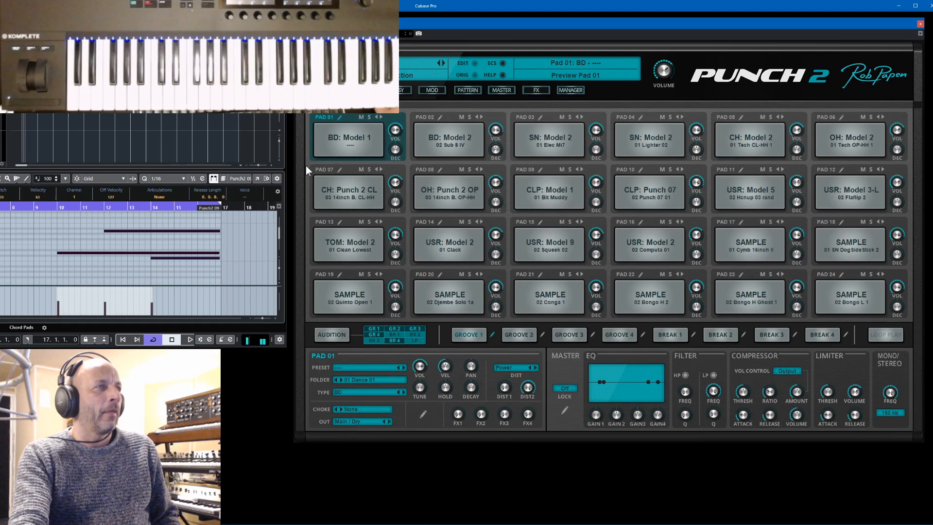
- Advance two more kit presets to the sliced kit ending in 01 120, and play the trigger notes from just before bar 10
left_click(444, 62)
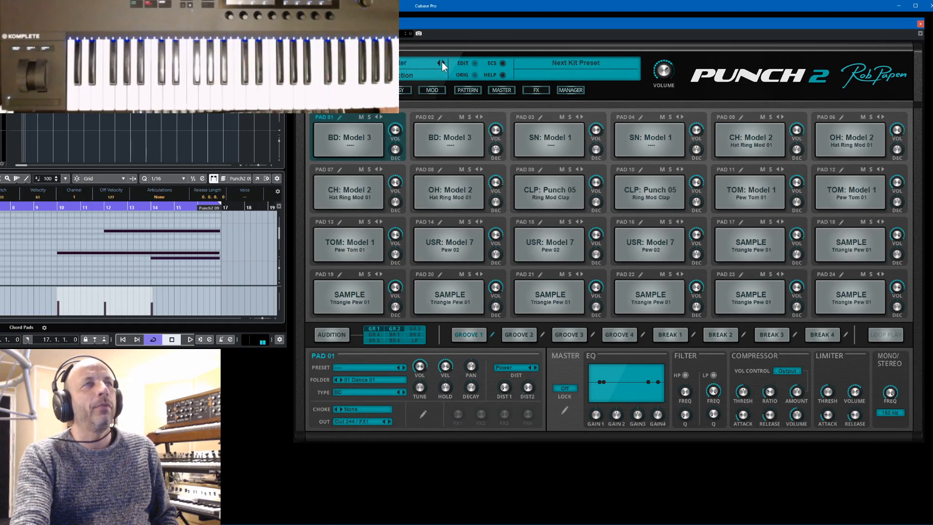
left_click(441, 63)
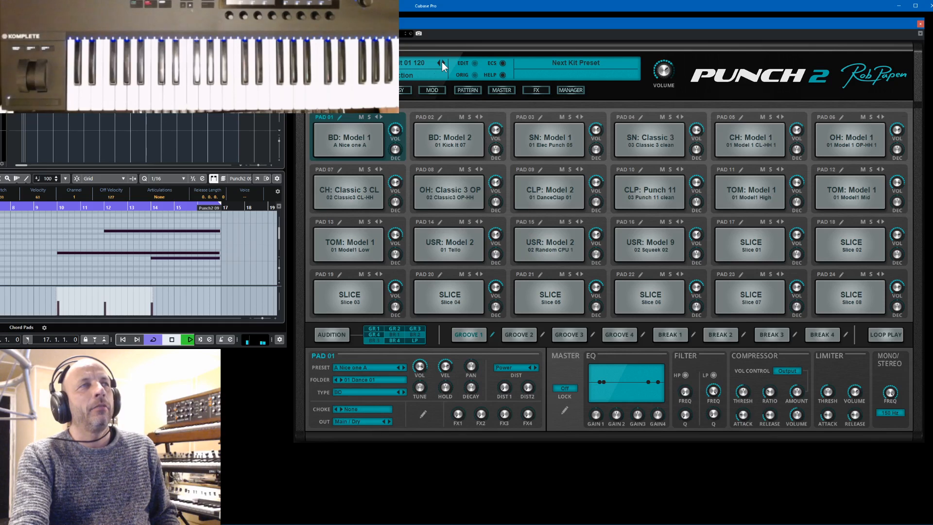
key("space")
left_click(55, 207)
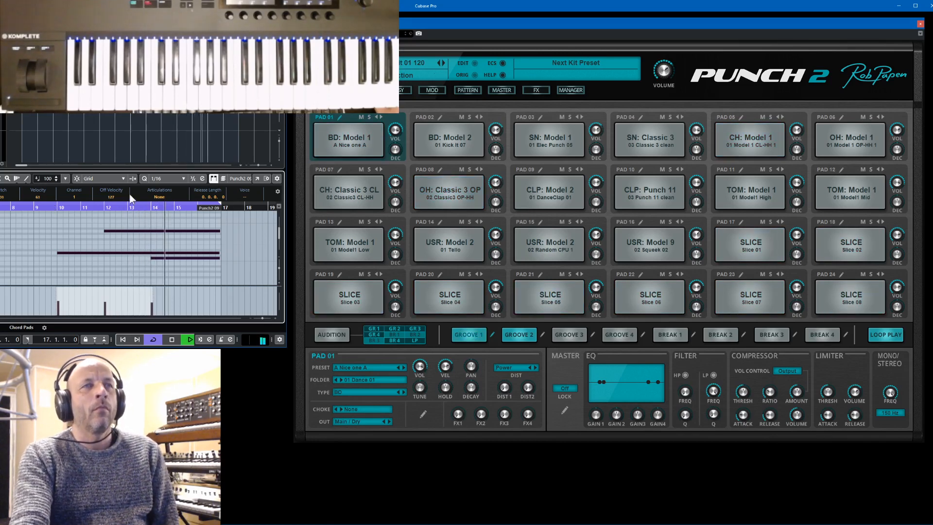
key("space")
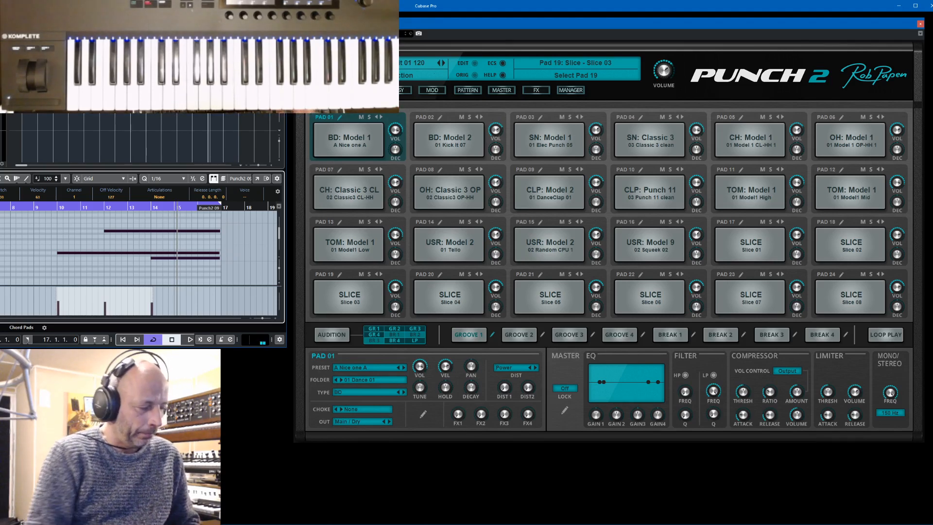
- Show the floating Transport panel, place it just below the Punch2 instrument, and set the project tempo to 120
key("F2")
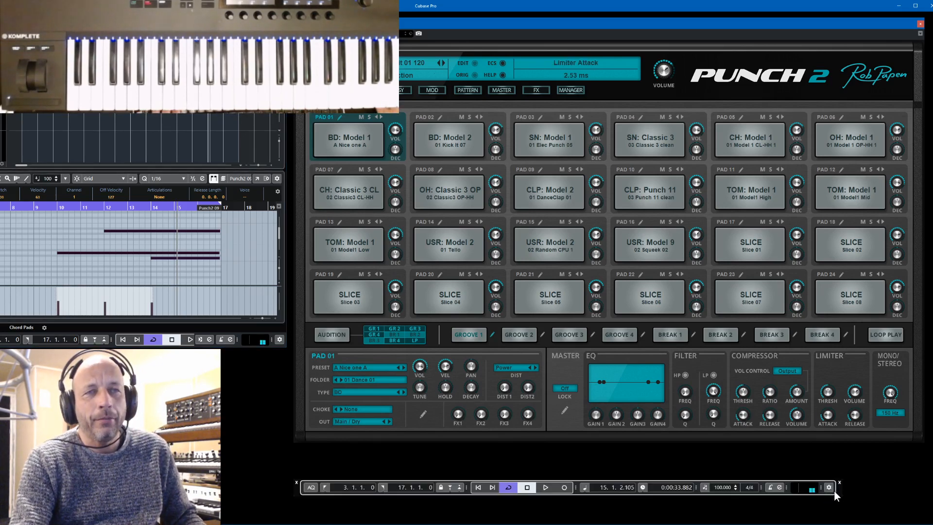
left_click_drag(837, 489, 858, 458)
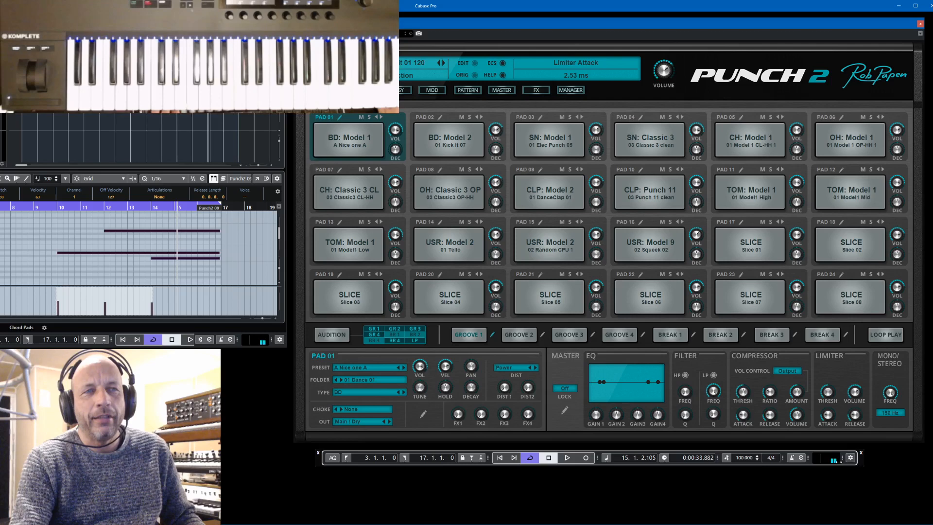
double_click(738, 457)
type("12")
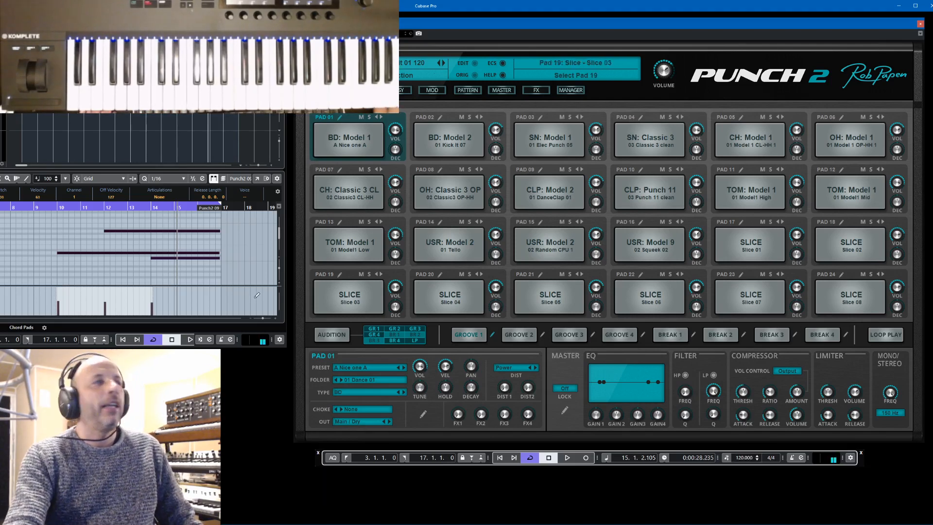
- Audition the sliced kit at the new tempo from just before bar 10, and stop playback
left_click(51, 206)
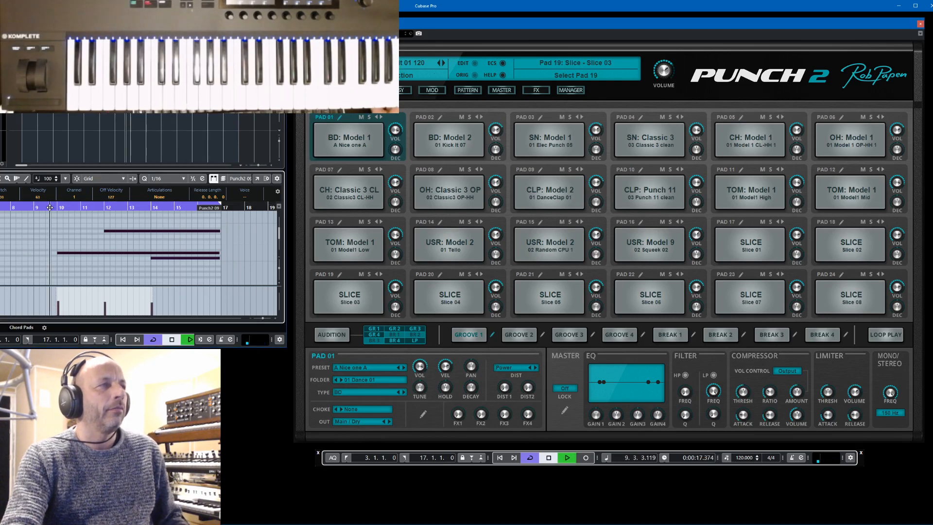
key("space")
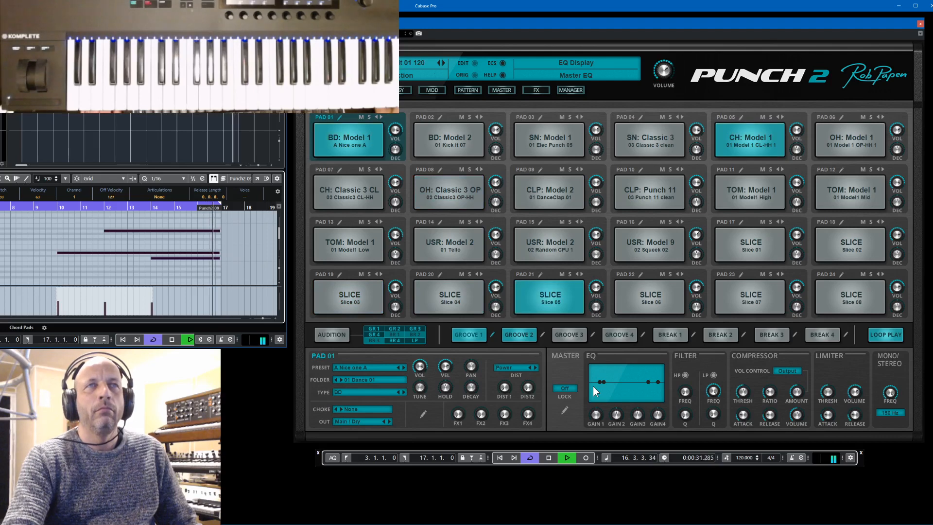
key("space")
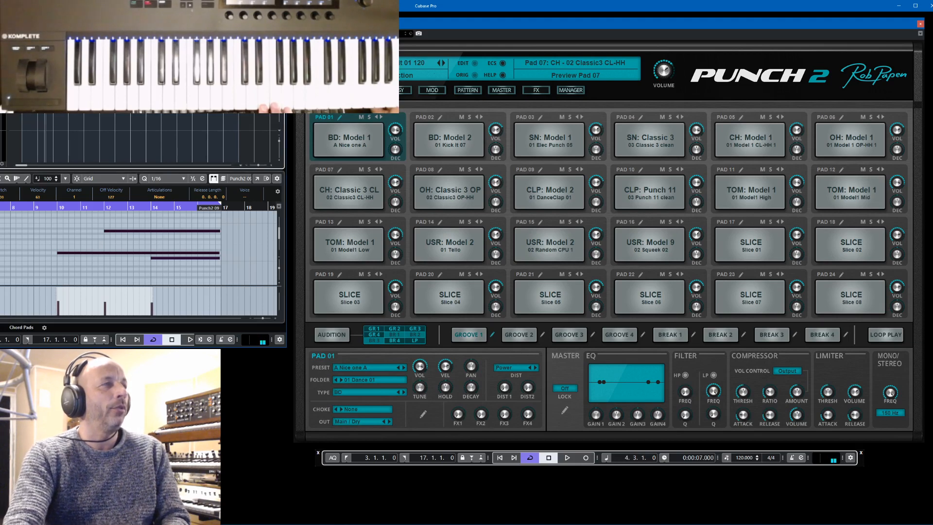
- Hide the lower editor, overdub additional Punch 2 triggers from about bar 8 to bar 14 while playing from the project start, and stop
key("period")
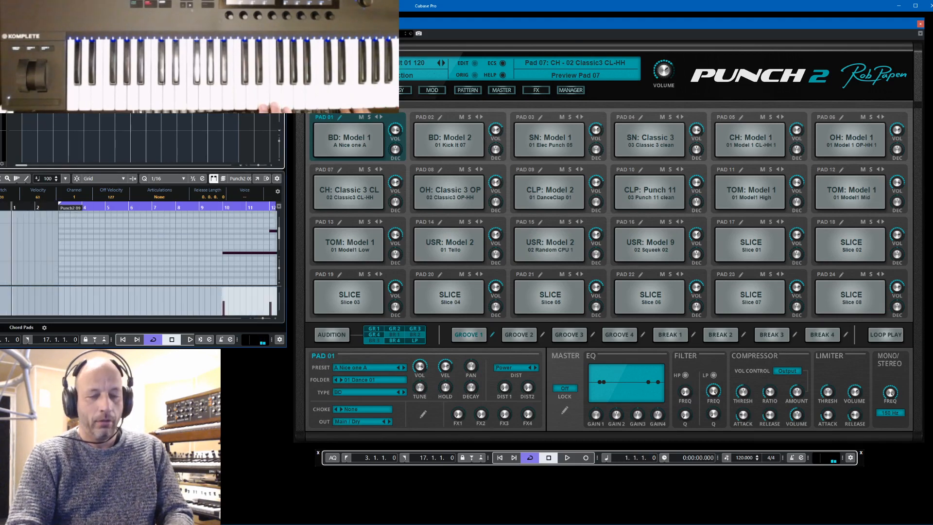
key("KP_Multiply")
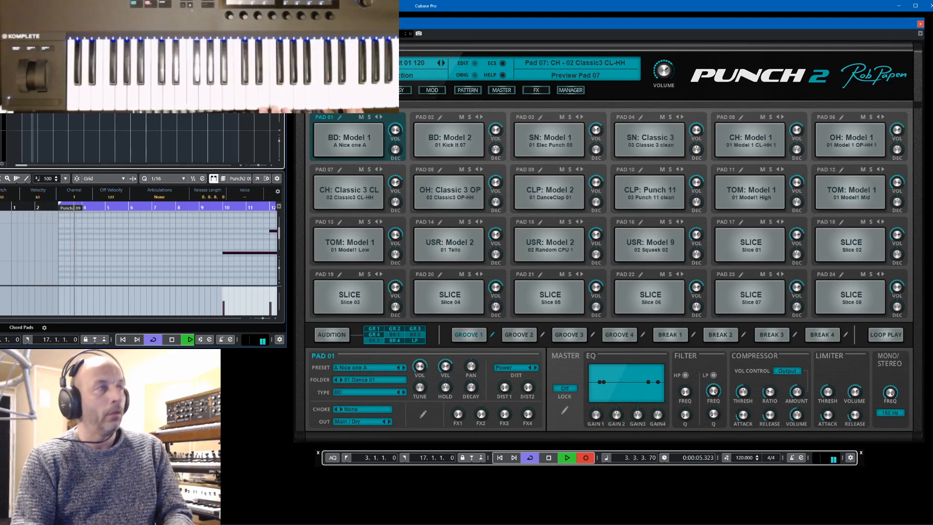
key("KP_Multiply")
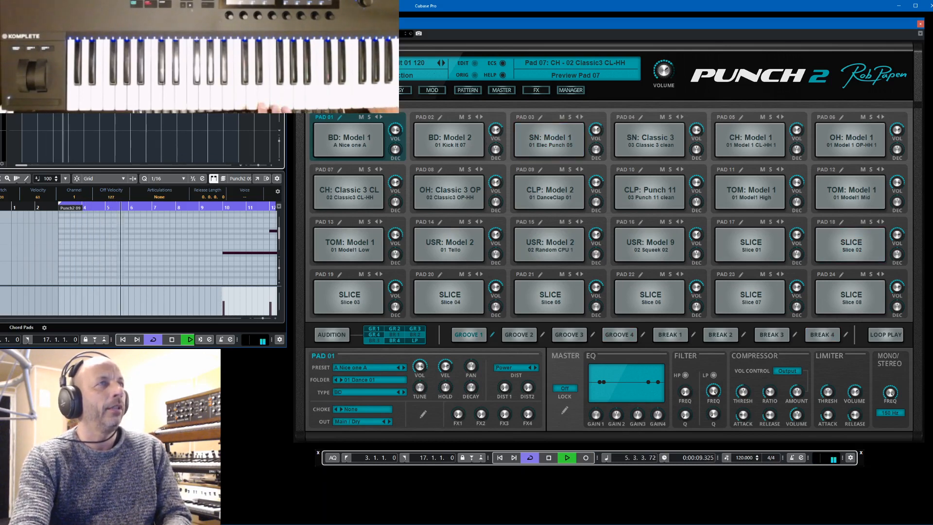
key("ctrl+alt+b")
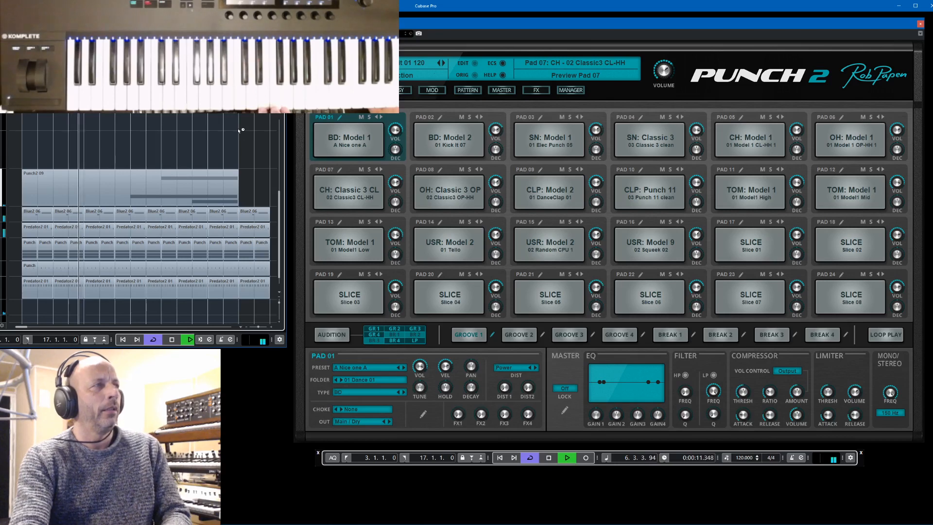
key("KP_Multiply")
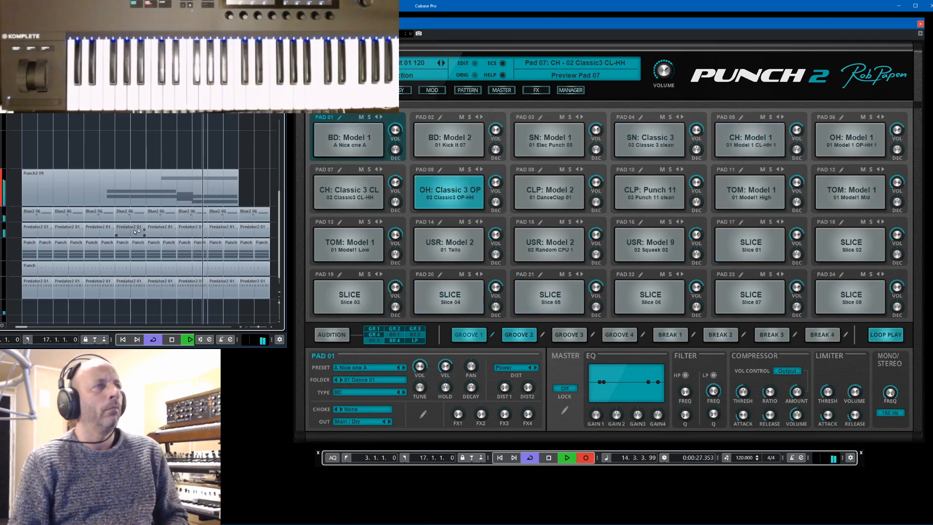
key("space")
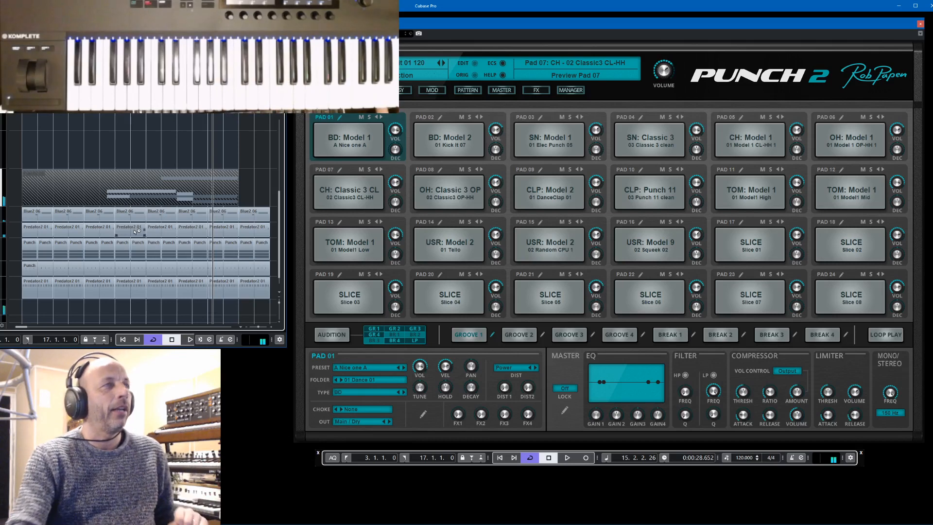
- Glue the overlapping Punch2 parts into one with the Glue tool and open the merged part in the Key Editor
right_click(167, 144)
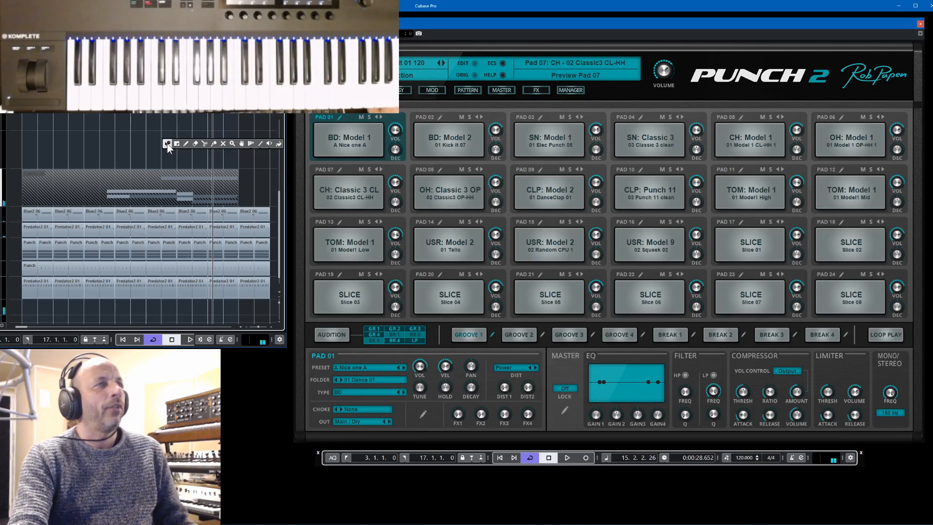
left_click(213, 143)
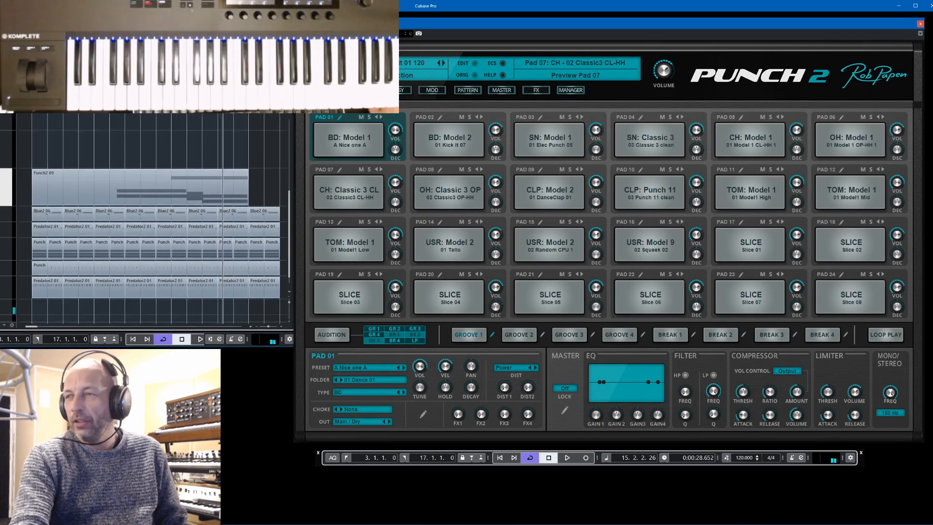
double_click(151, 169)
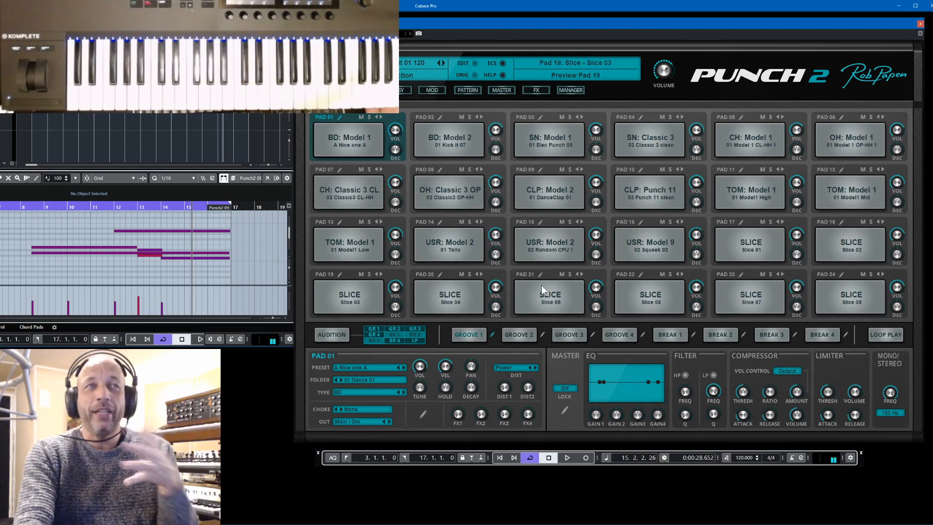
- Preview Groove 2 in Punch 2, and delete all trigger notes from the merged part
left_click(531, 336)
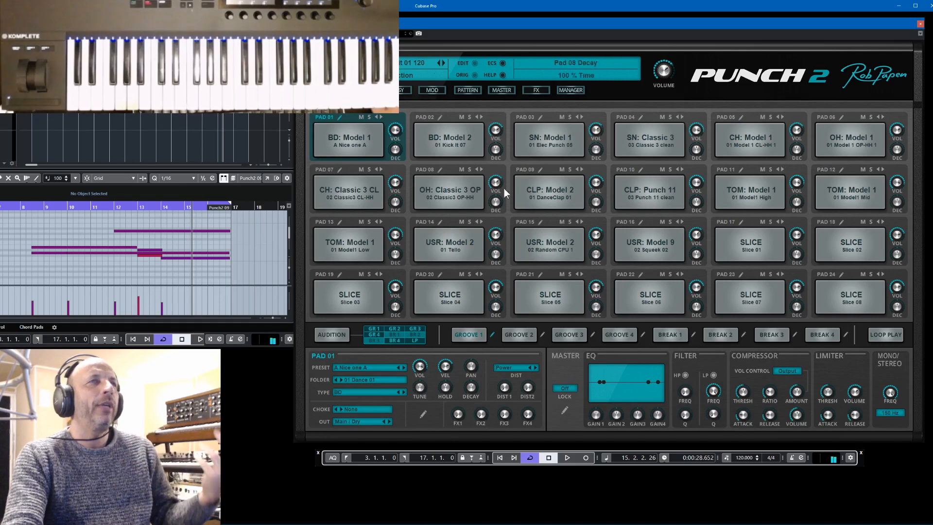
left_click_drag(16, 221, 213, 268)
key("Delete")
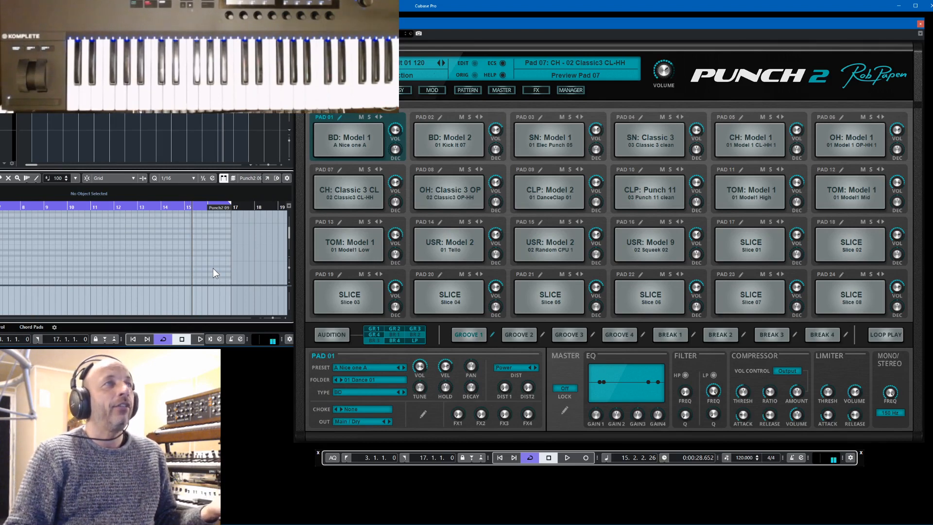
- Record a held Groove 2 trigger from the project start, replay it, and overdub a second Groove 2 trigger from bar 7
key("Home")
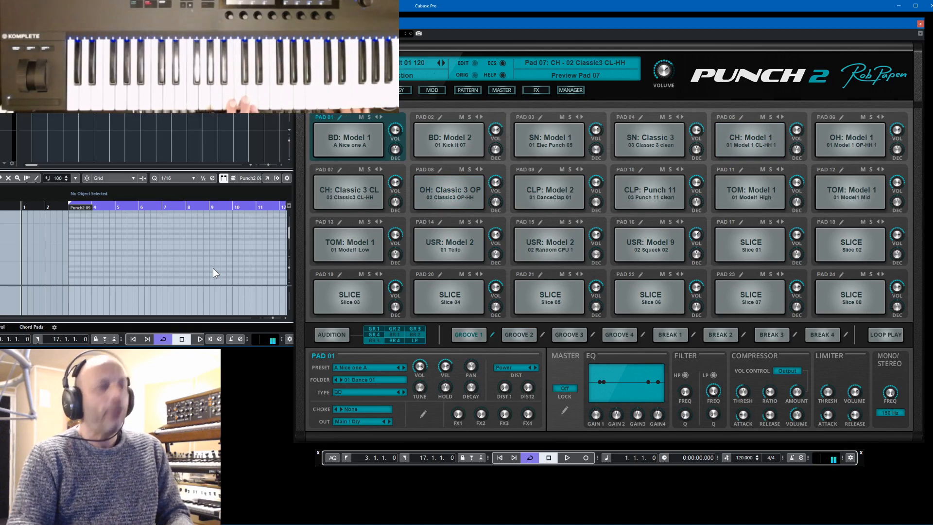
key("KP_Multiply")
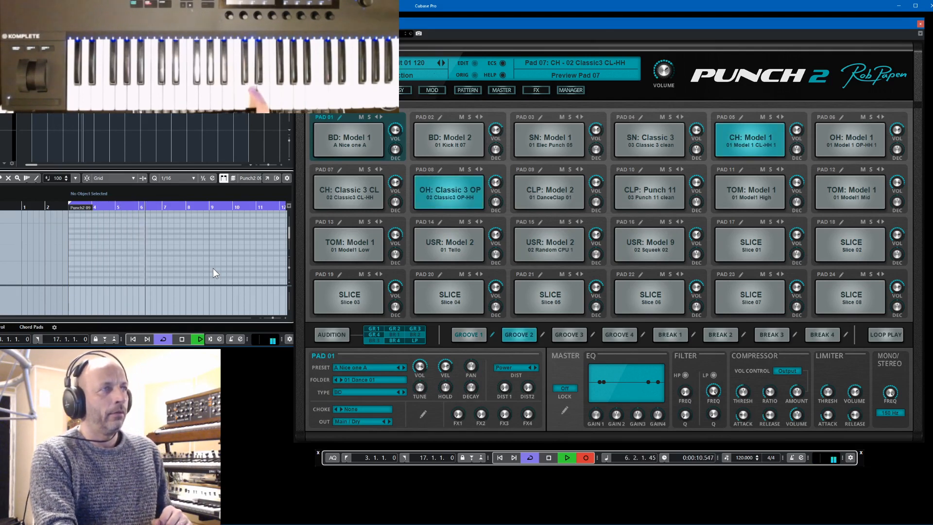
key("space")
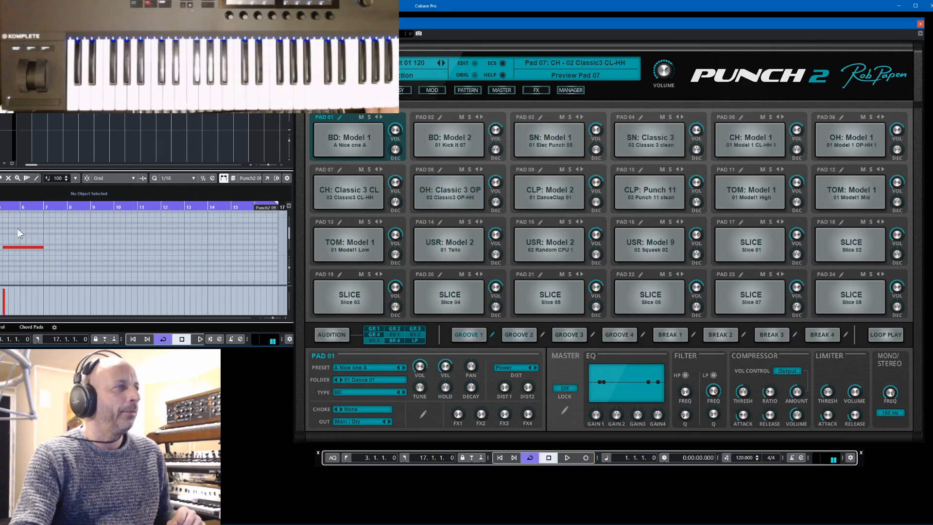
left_click(27, 246)
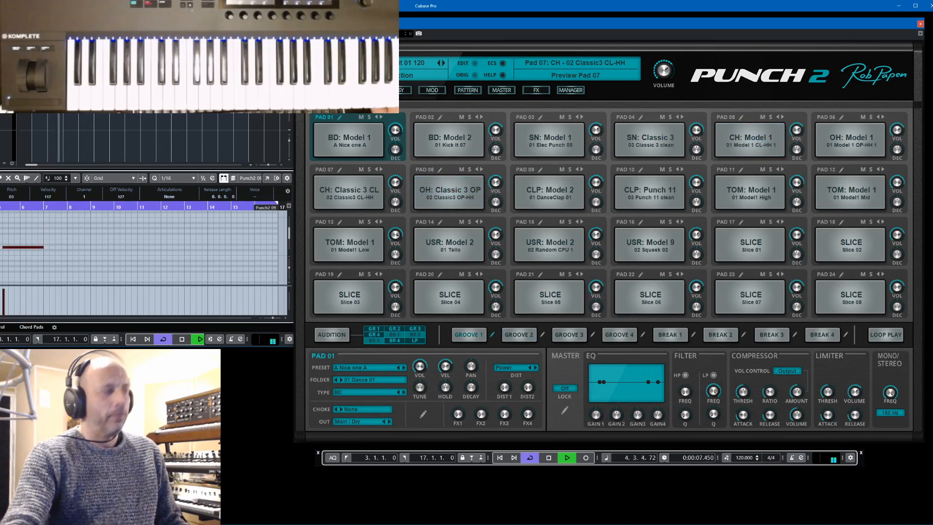
key("KP_Multiply")
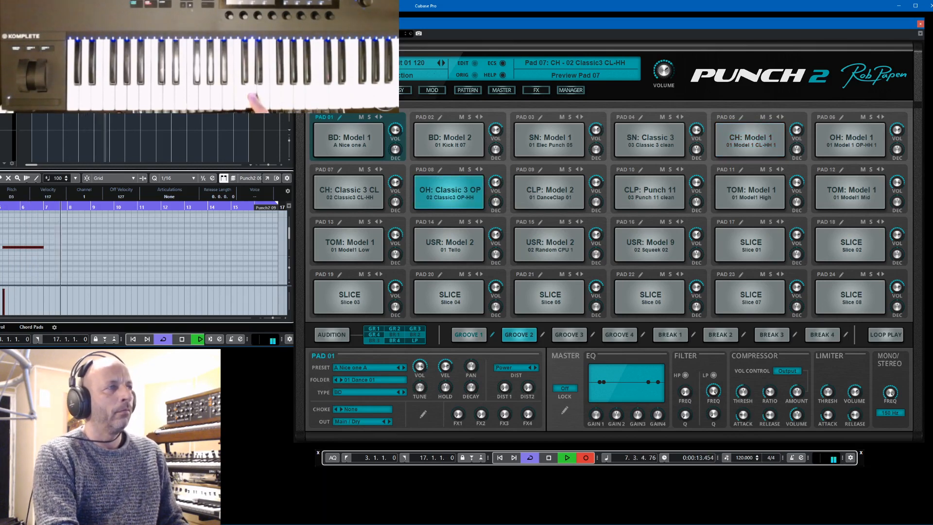
key("space")
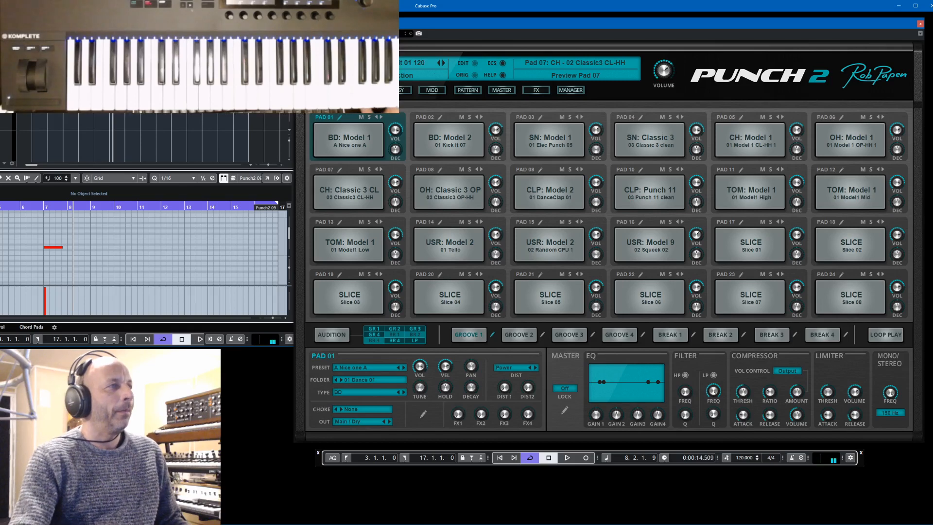
- Delete the overdubbed trigger note at bar 7 in the Key Editor
scroll(145, 244, "up", 1)
scroll(145, 244, "up", 2)
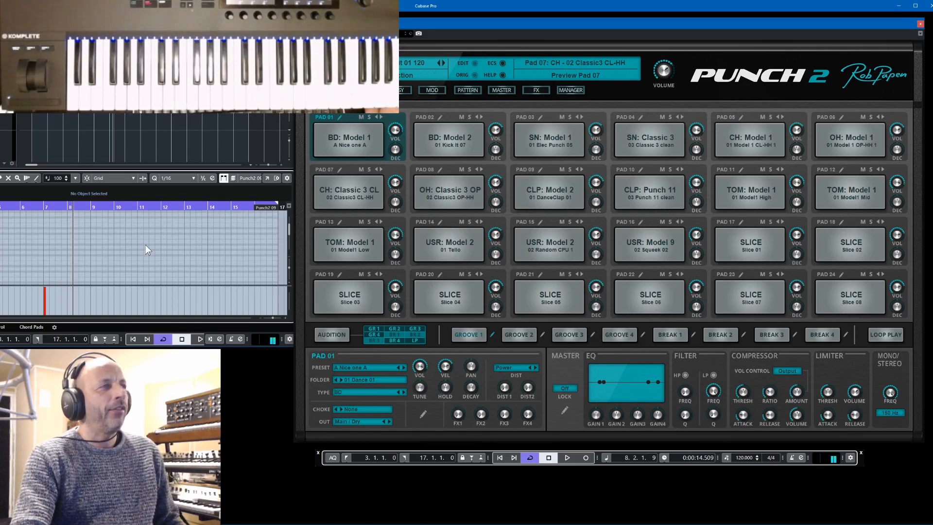
scroll(144, 244, "down", 3)
scroll(96, 247, "up", 3)
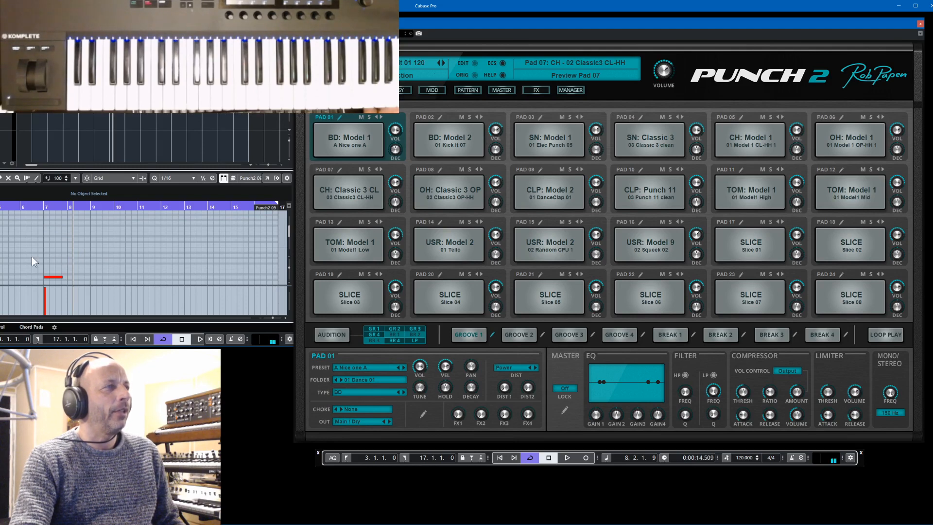
left_click_drag(87, 275, 89, 280)
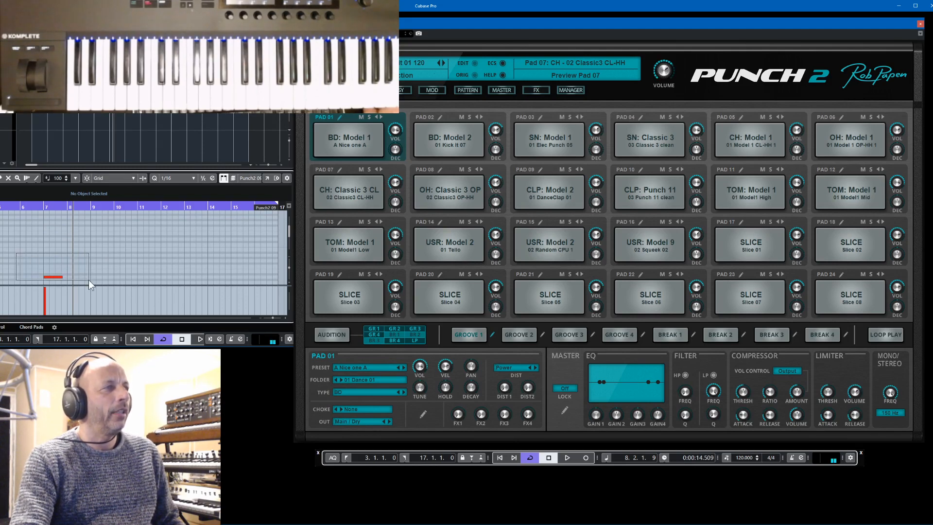
key("Delete")
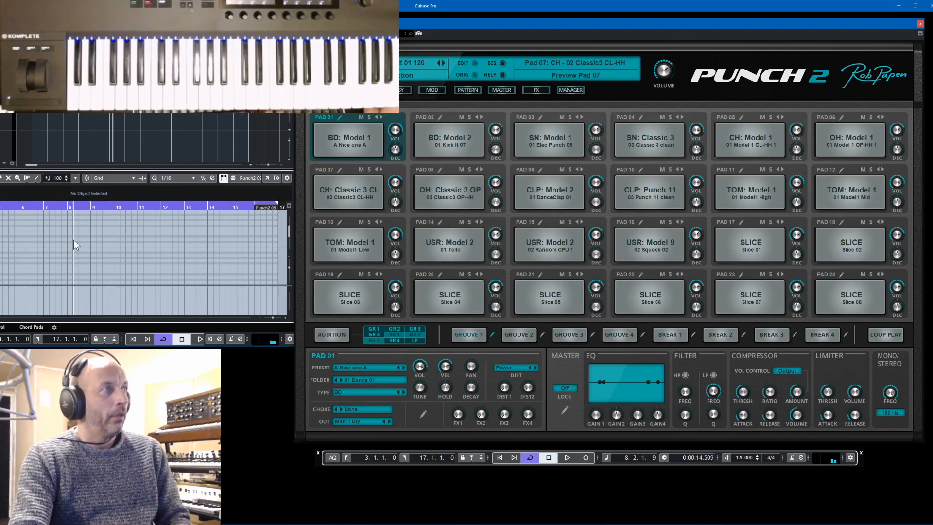
- Delete all remaining stacked parts from the Punch2 track in the arrangement
scroll(28, 139, "down", 2)
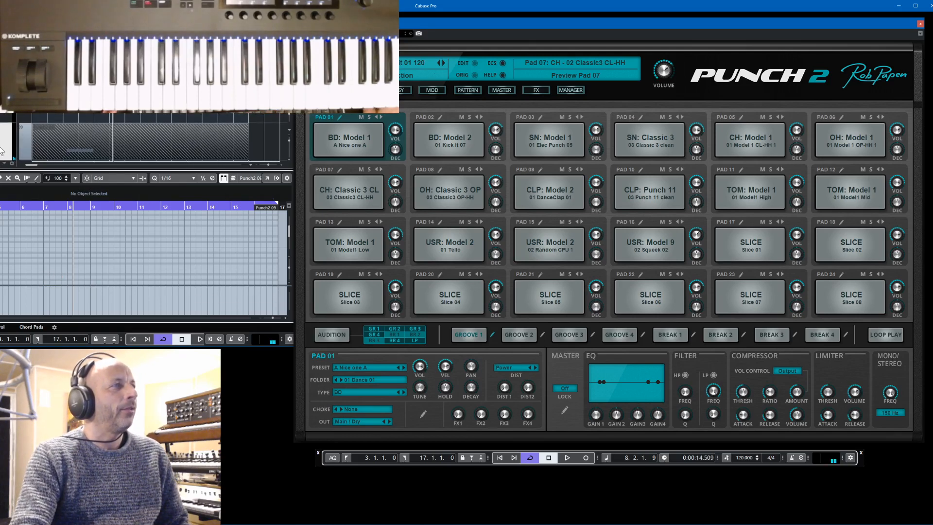
key("Delete")
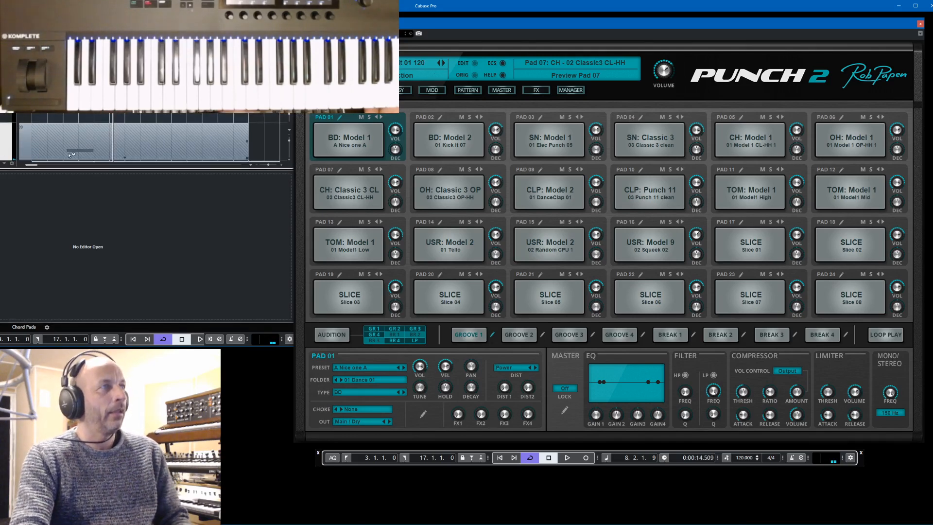
left_click(68, 156)
key("Delete")
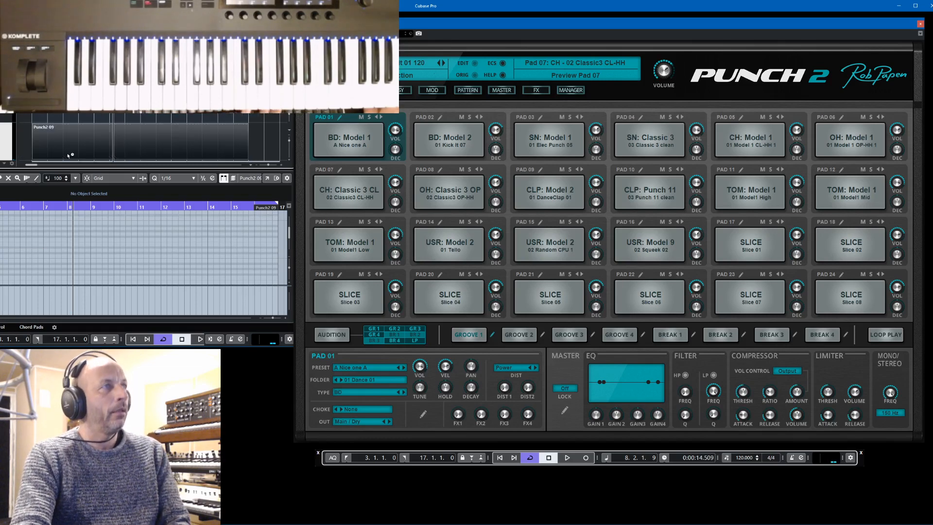
key("Delete")
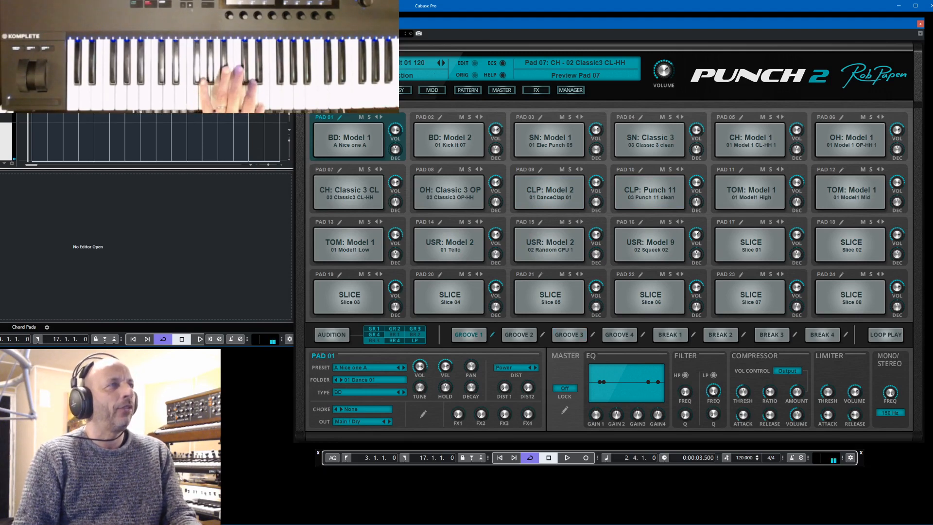
key("KP_Multiply")
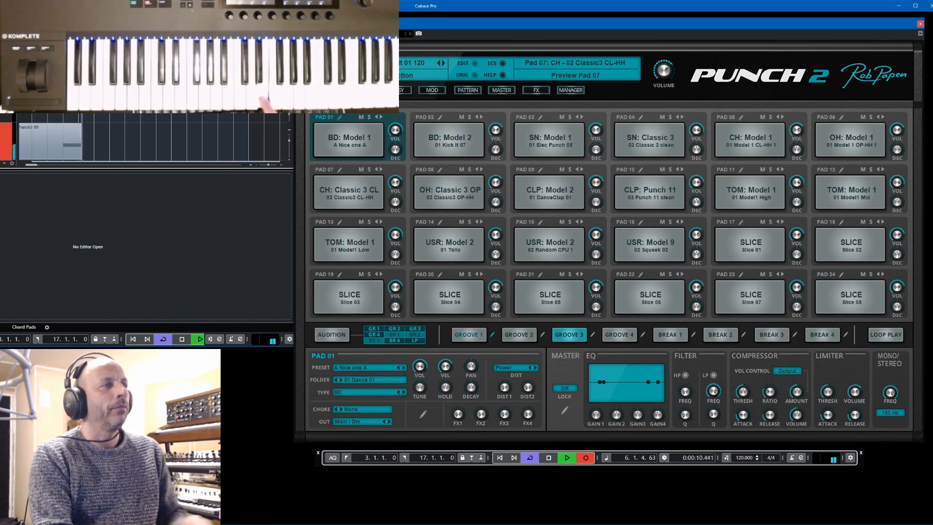
key("space")
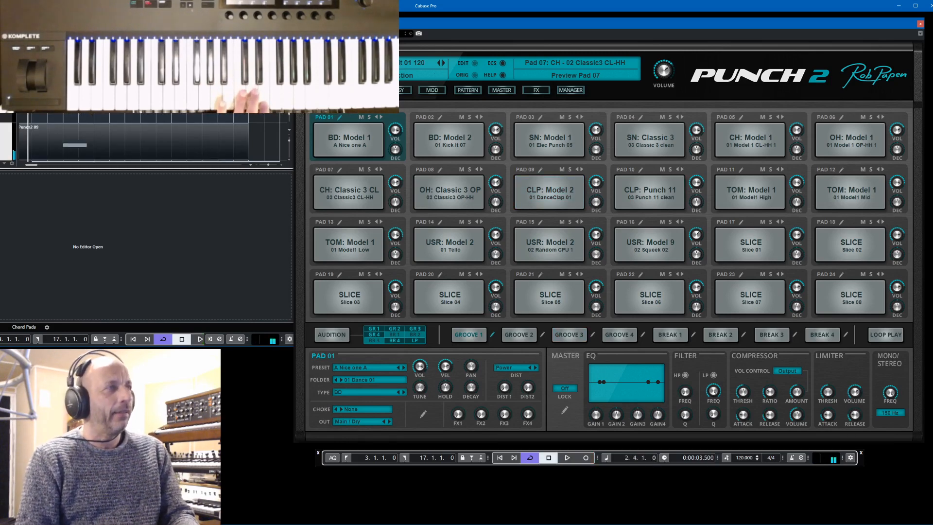
key("ctrl+z")
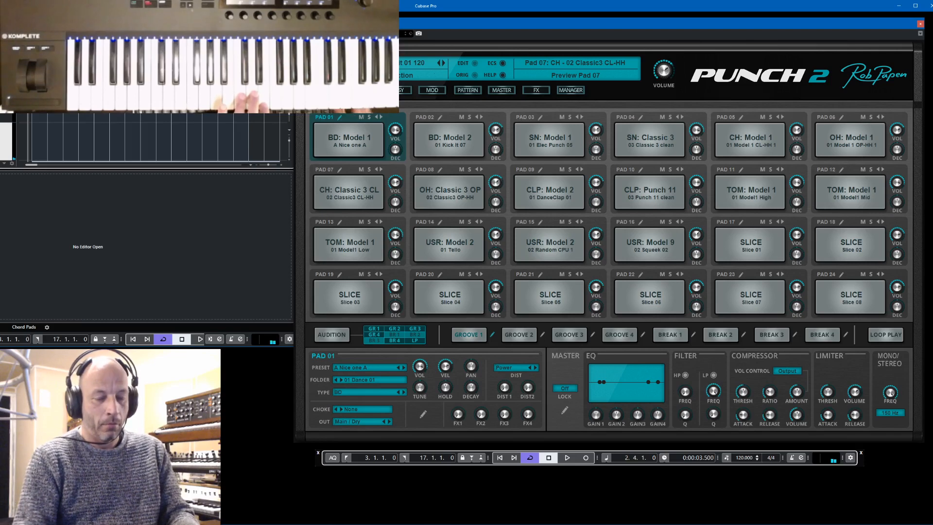
- Record three held Groove 3 triggers from just before bar 3 up to bar 16, and stop
key("KP_Multiply")
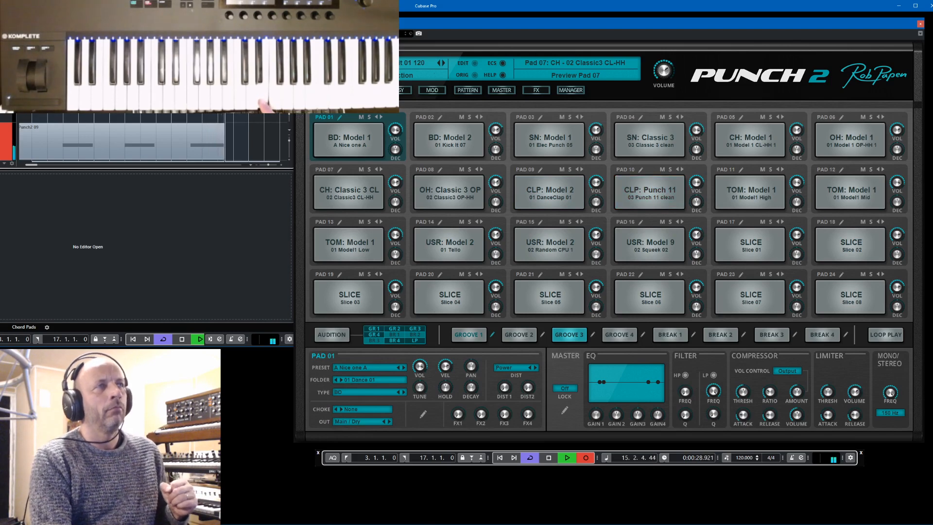
key("space")
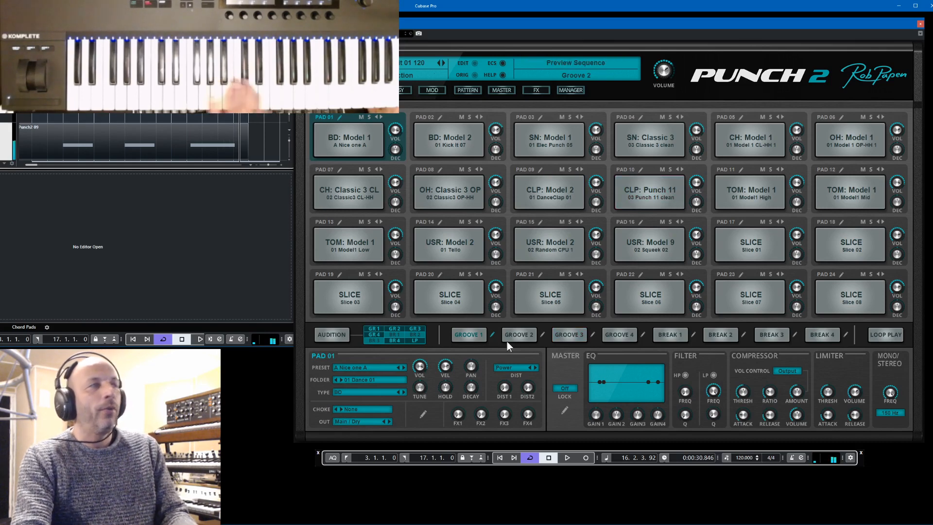
- Overdub one long held Groove 1 trigger across the existing part from the left locator at bar 3, and stop
key("KP_1")
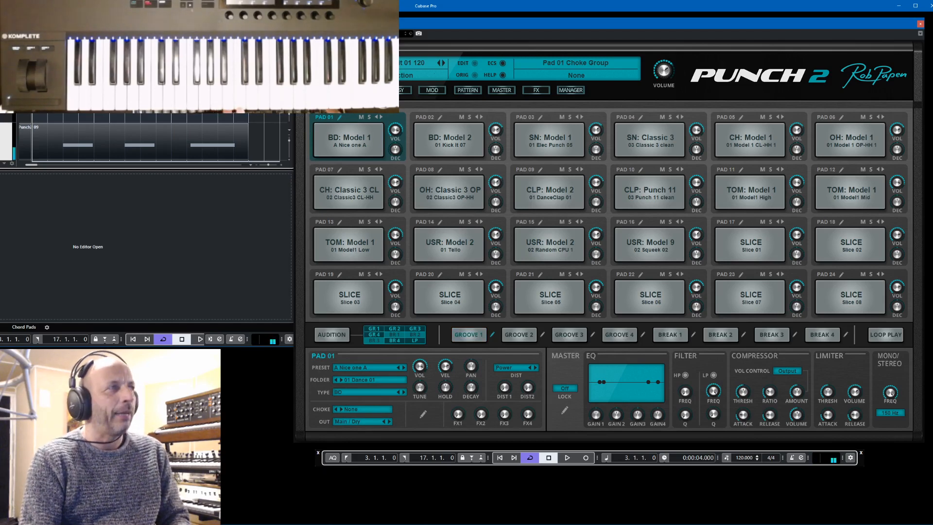
key("KP_Multiply")
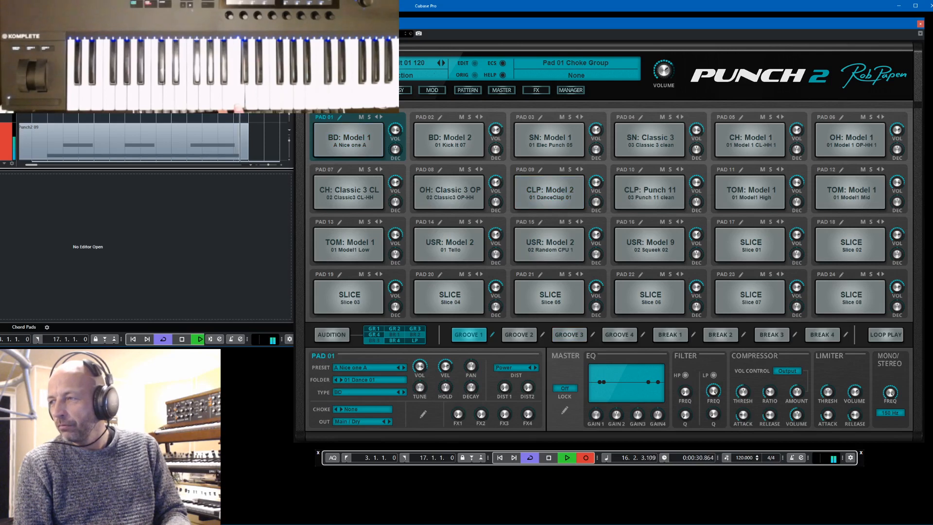
key("space")
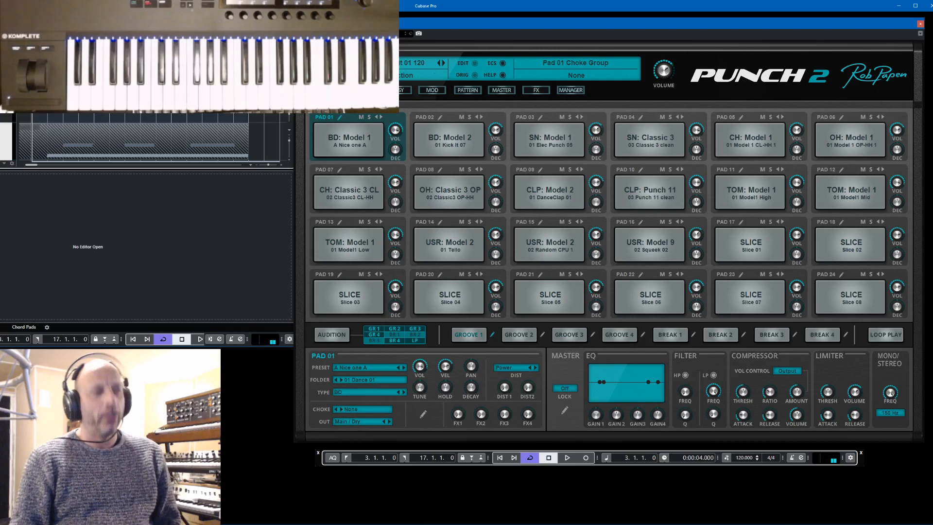
- Glue the overlapping Groove 1 and Groove 3 trigger parts into one and return to the selection tool
right_click(98, 135)
left_click(143, 134)
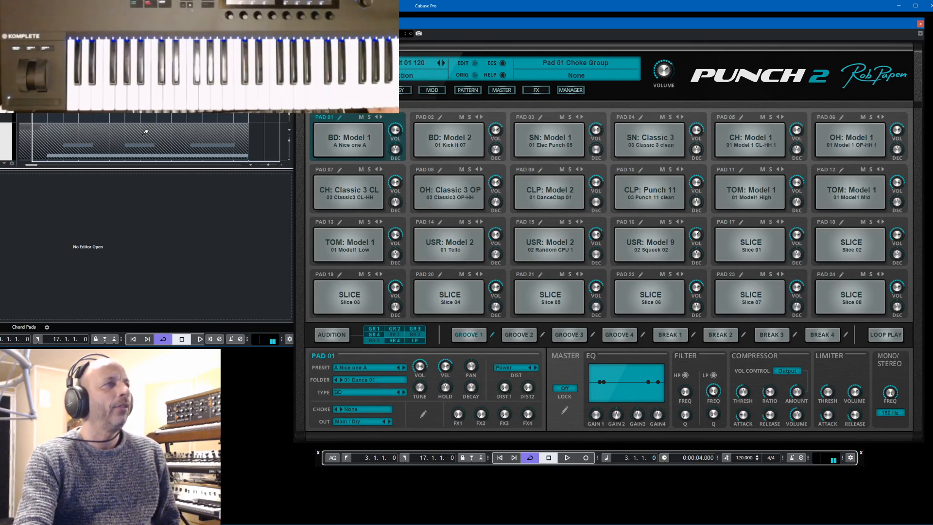
right_click(140, 132)
left_click(139, 132)
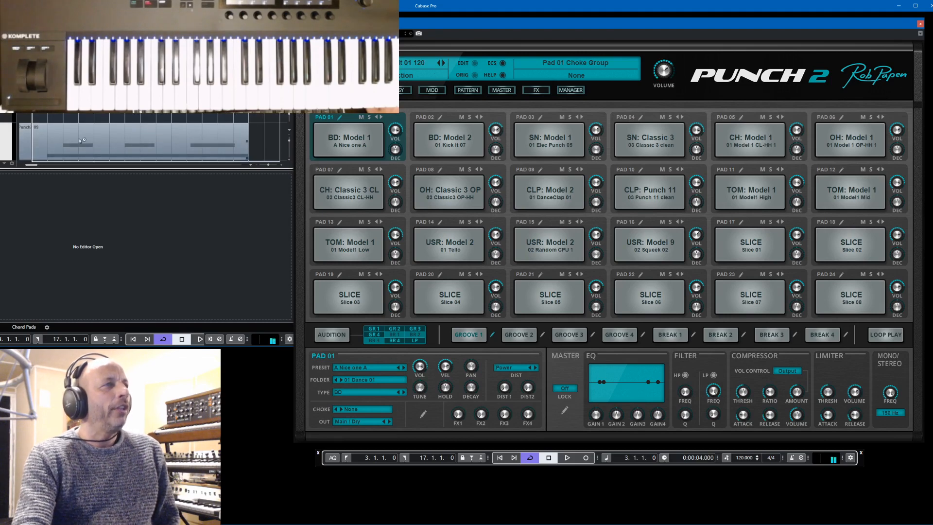
- Open the glued trigger part in the editor, slightly shorten all its notes at their ends, and delete the part from the arrangement
double_click(62, 128)
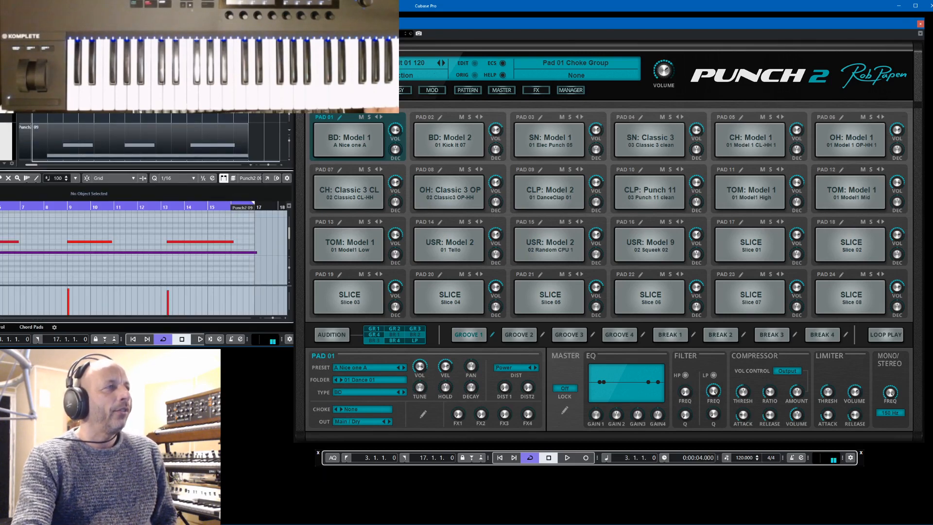
left_click_drag(1, 217, 255, 267)
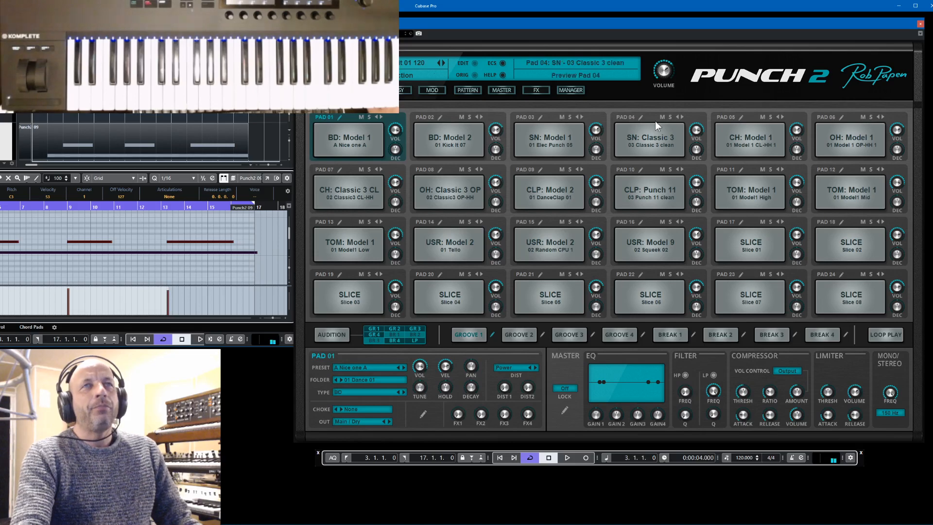
left_click(715, 76)
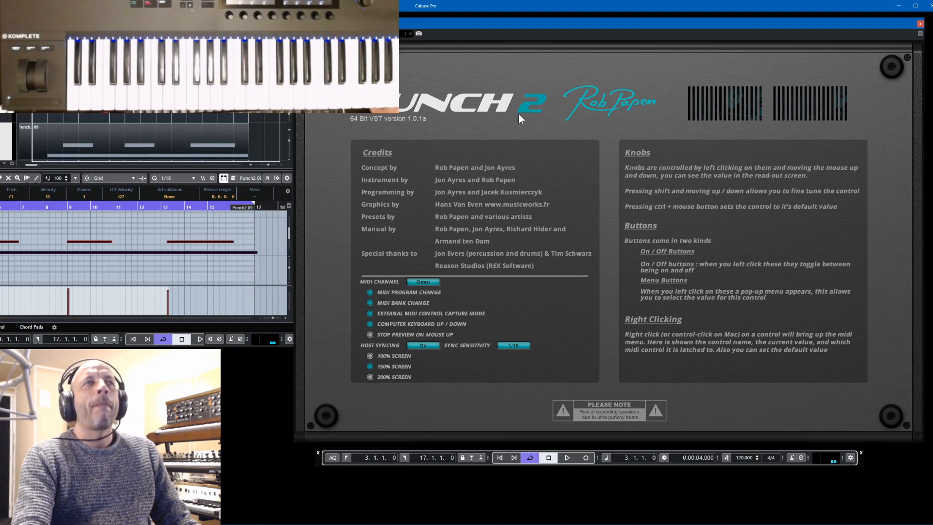
left_click(581, 101)
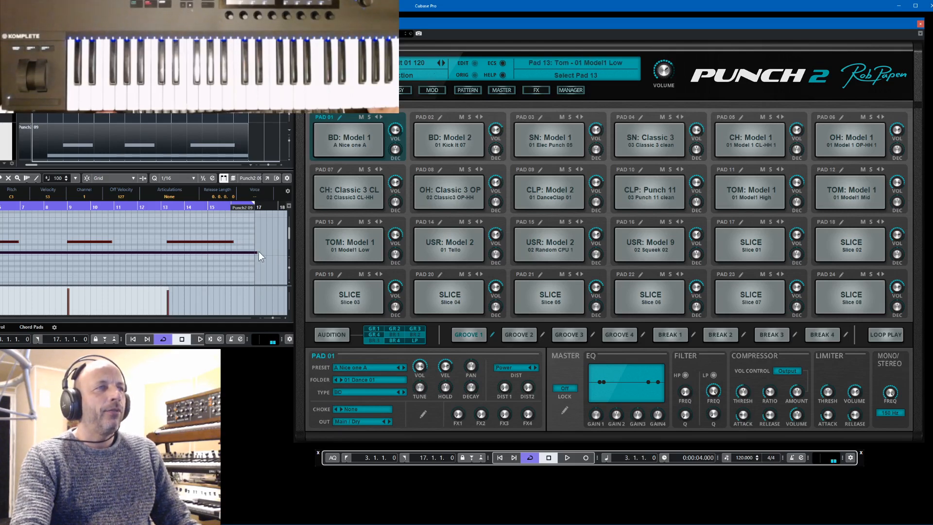
left_click_drag(258, 252, 252, 253)
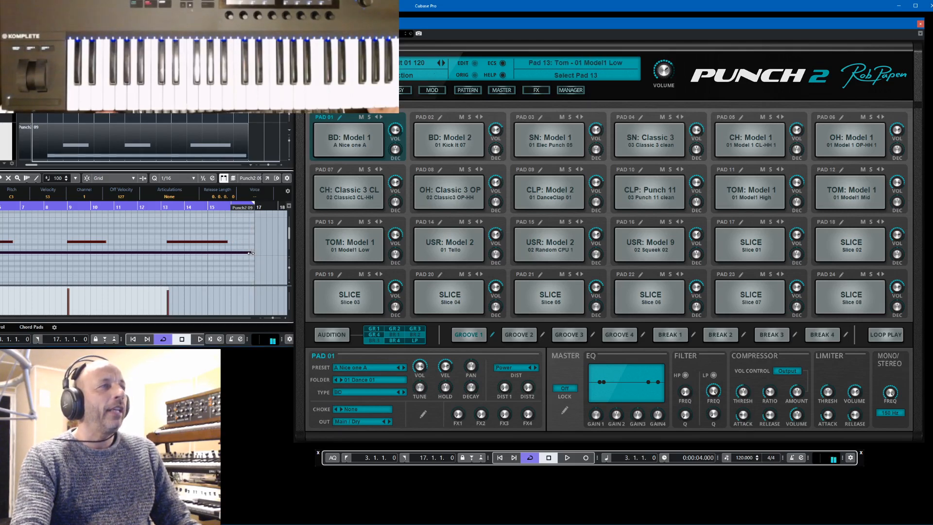
left_click(262, 242)
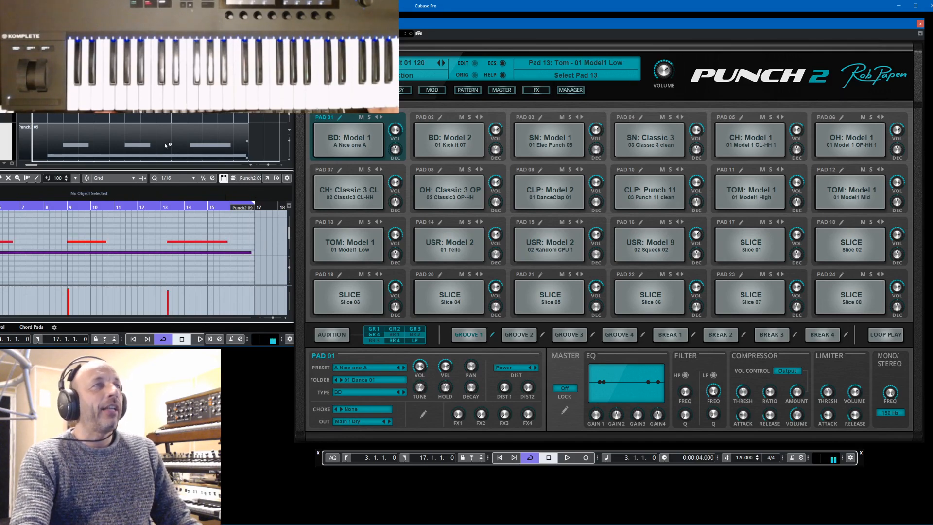
key("Delete")
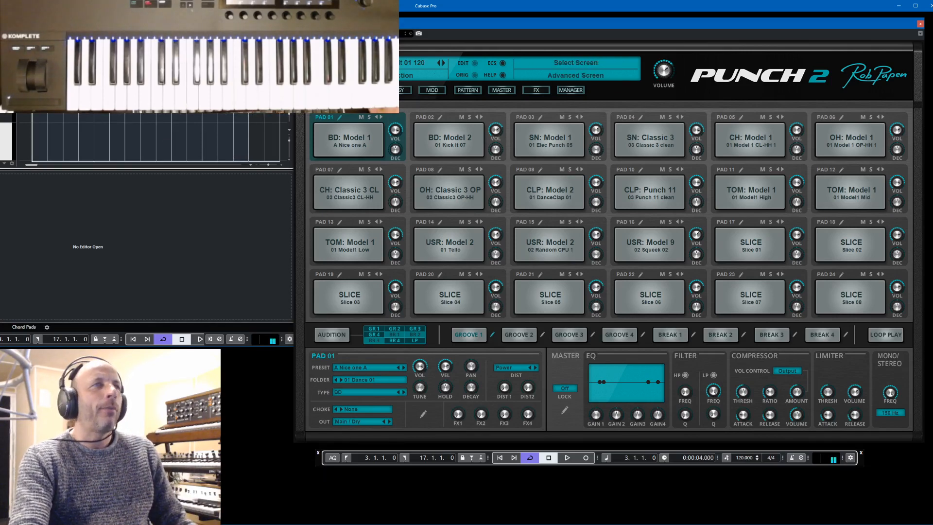
- Load the next Punch 2 kit, show its pattern screen and play its groove, break and loop triggers against running playback before stopping
left_click(444, 61)
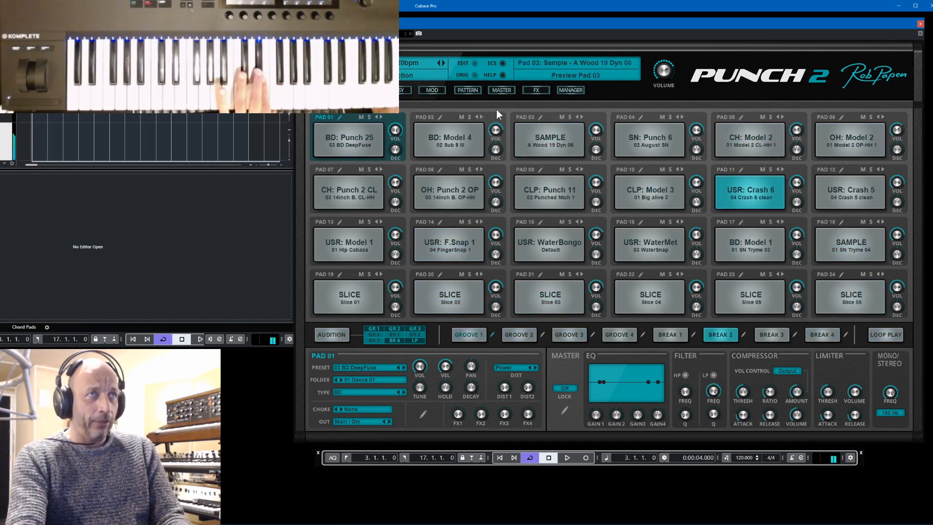
left_click(464, 92)
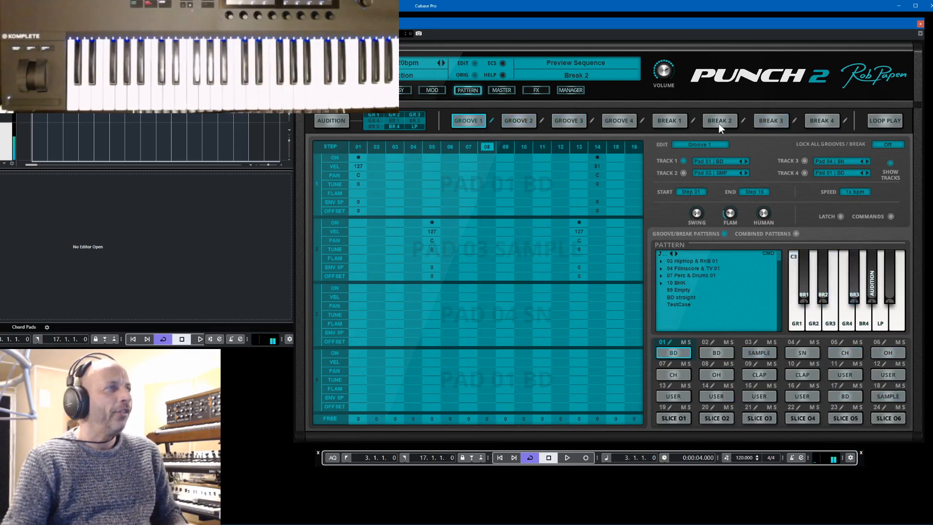
key("space")
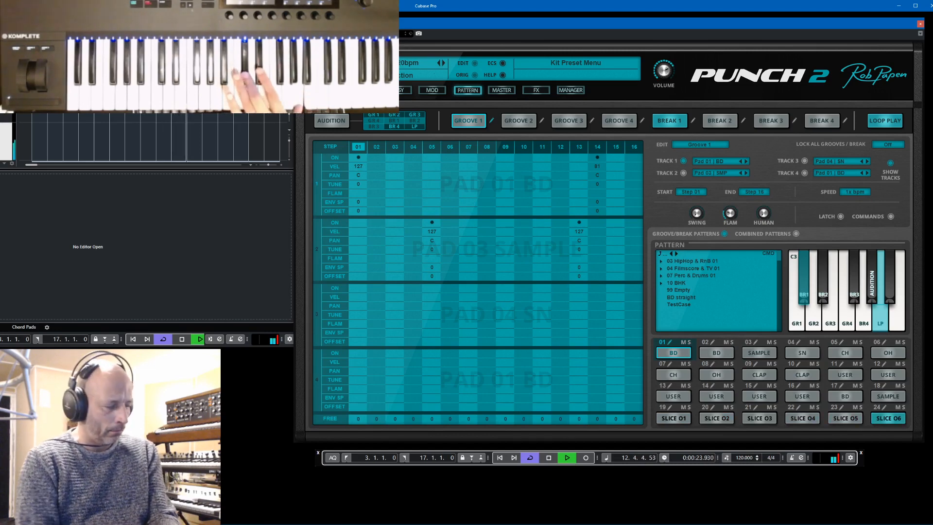
key("space")
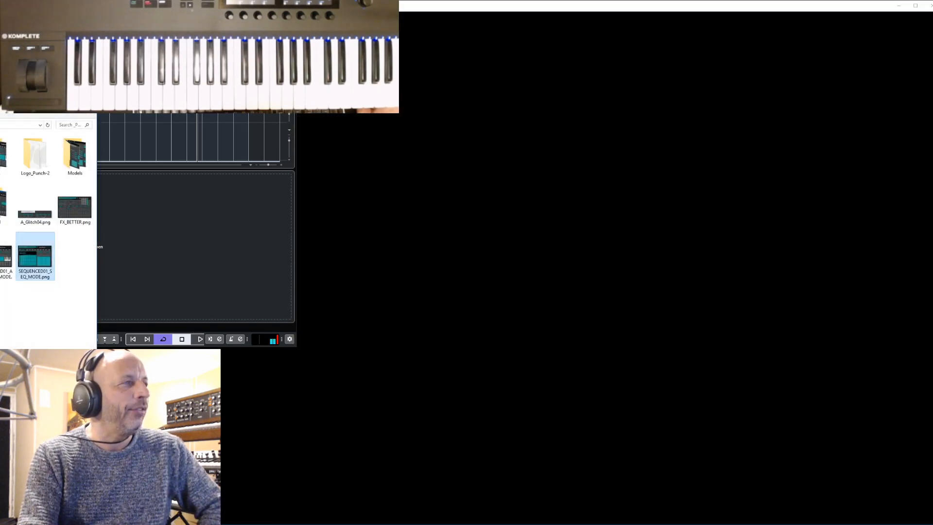
- View the image SEQUENCED01_SEQ_MODE.png to examine the SEQ MODE menu layout, and close it
left_click(28, 312)
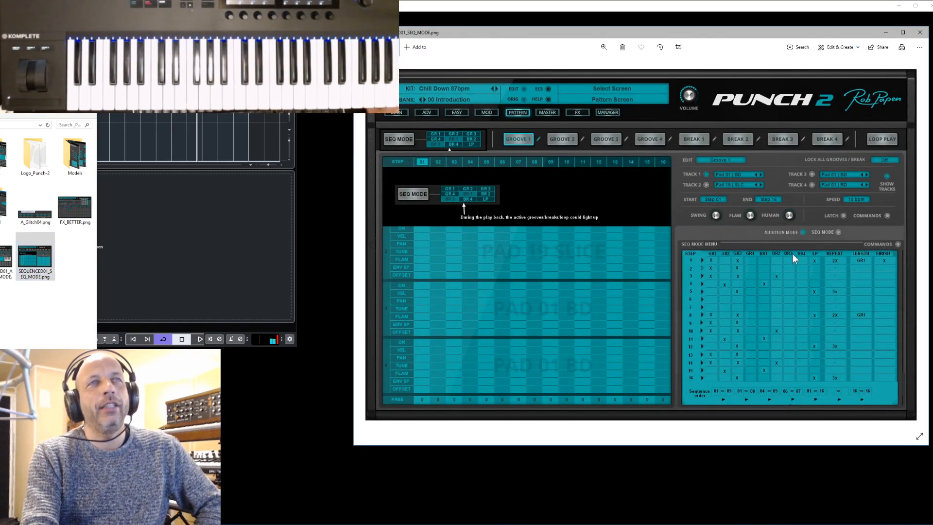
left_click(54, 105)
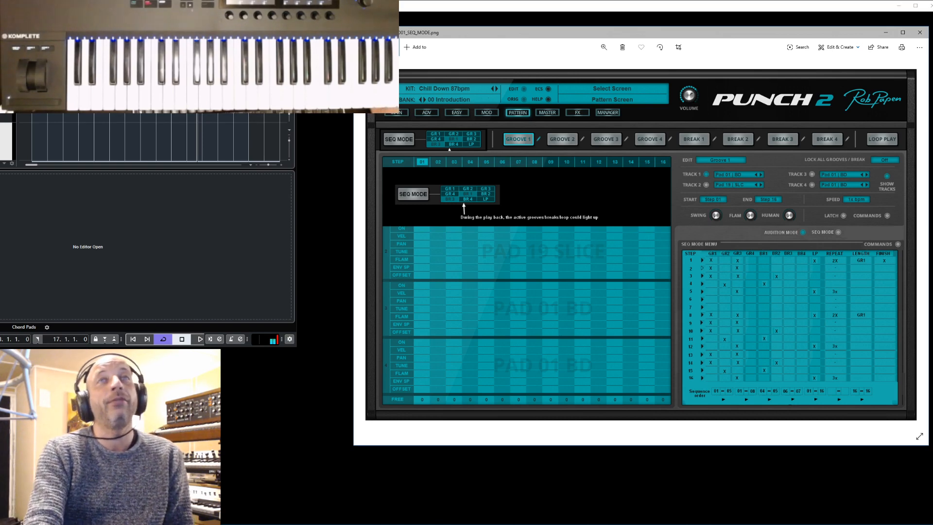
left_click(921, 32)
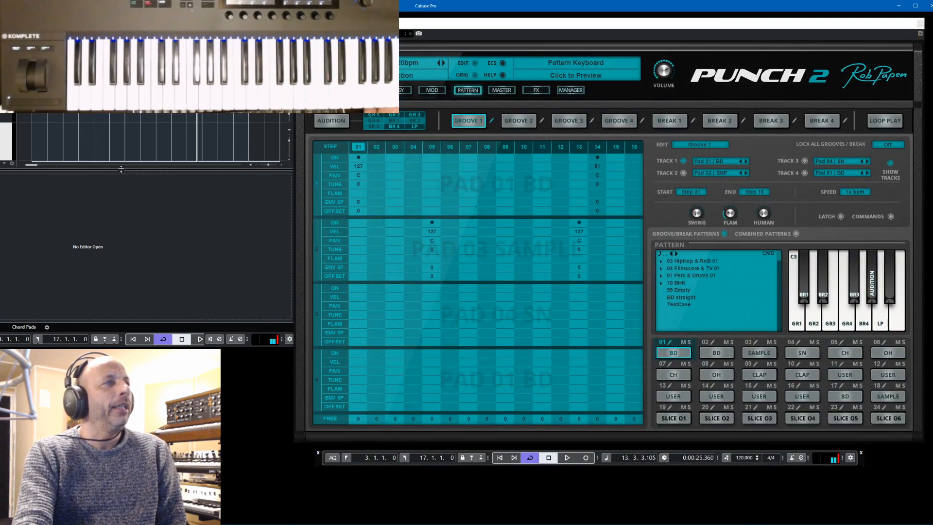
- Enlarge the arrangement area and add one instrument track with RAW-Kick routed to Stereo Out
left_click_drag(123, 171, 122, 225)
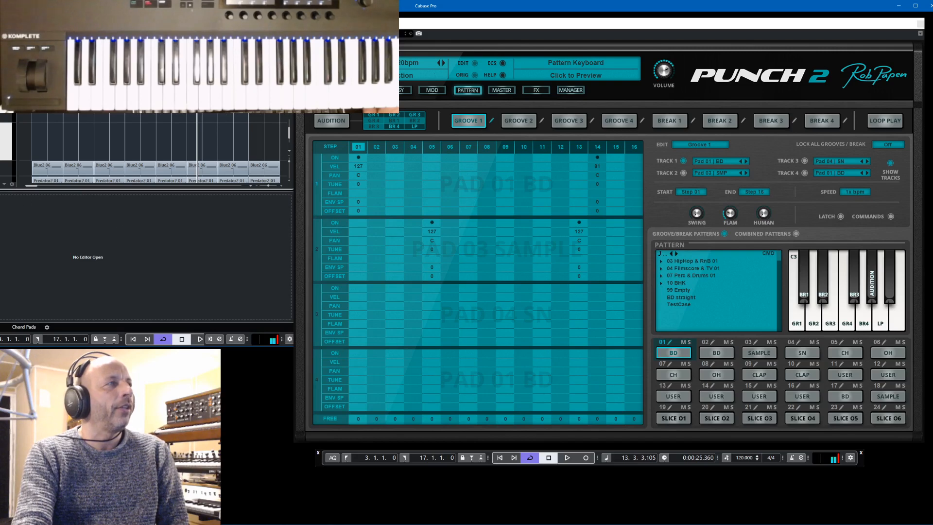
scroll(153, 148, "up", 3)
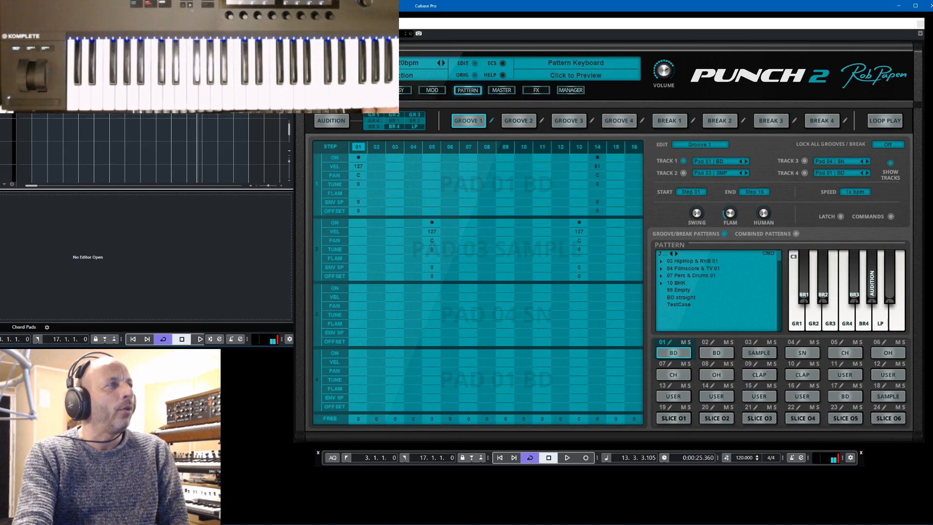
right_click(1, 117)
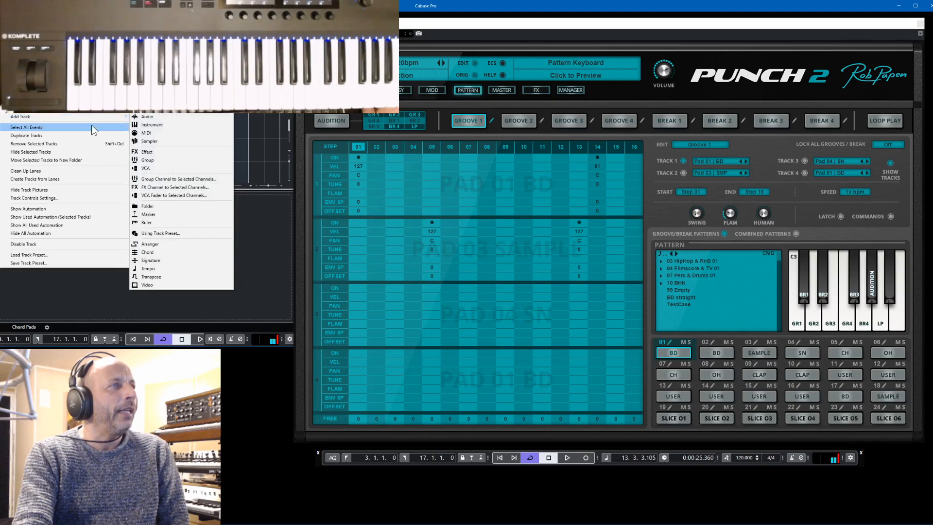
left_click(159, 127)
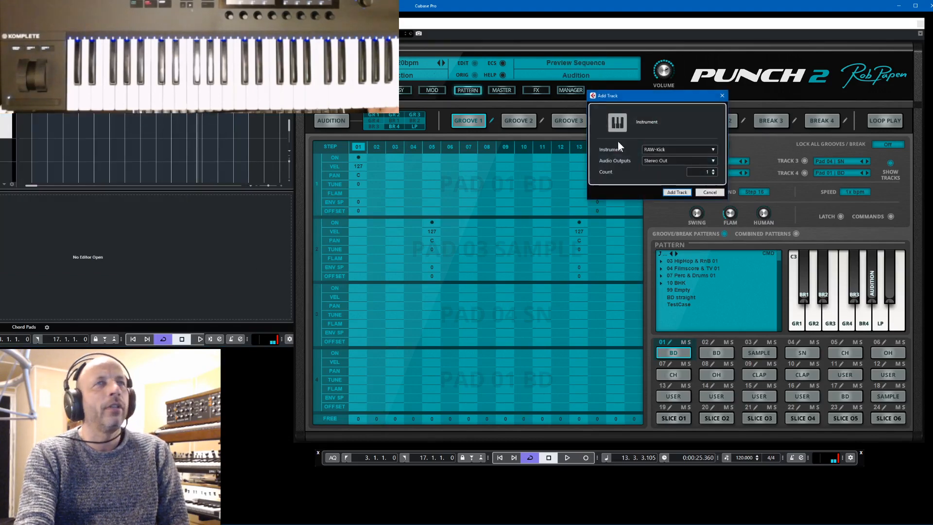
left_click_drag(680, 96, 0, 116)
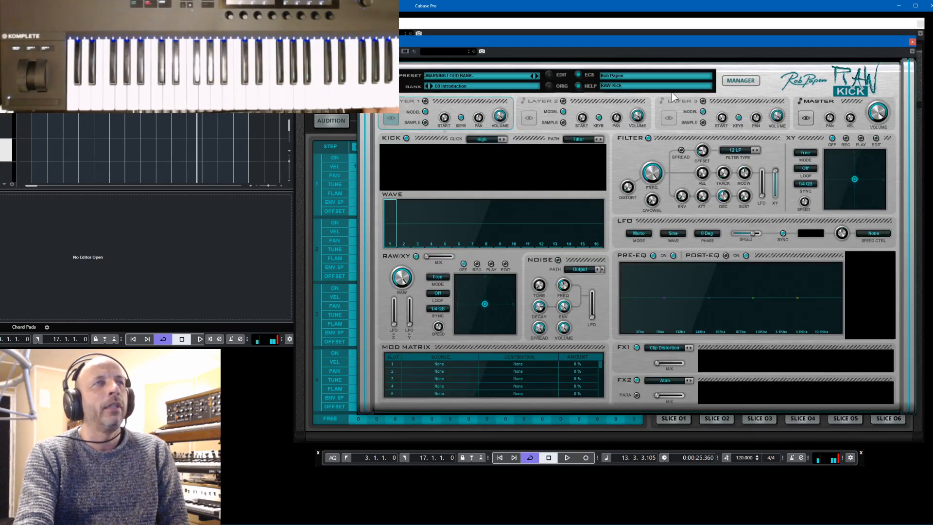
- Browse the two Vi Ta Lee banks in RAW-Kick's bank manager and select 02 Vi Ta Lee 02
left_click(738, 81)
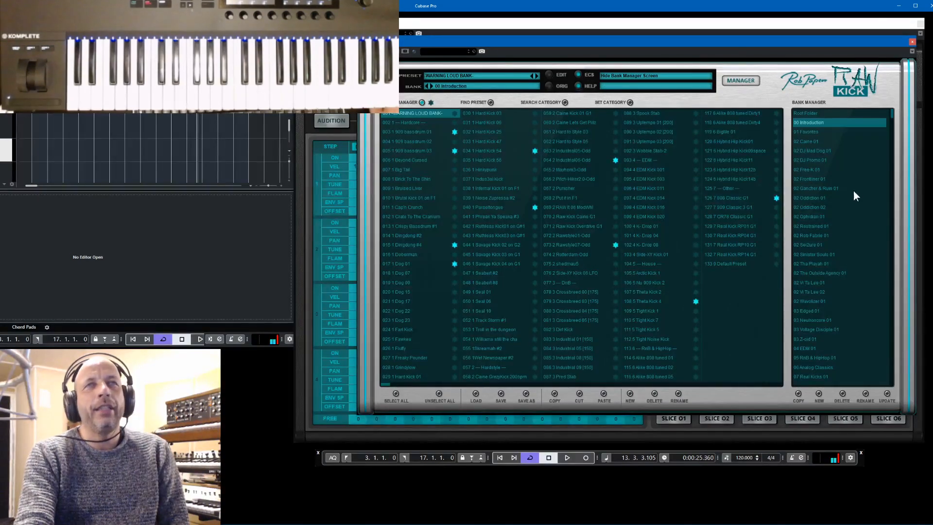
left_click(812, 293)
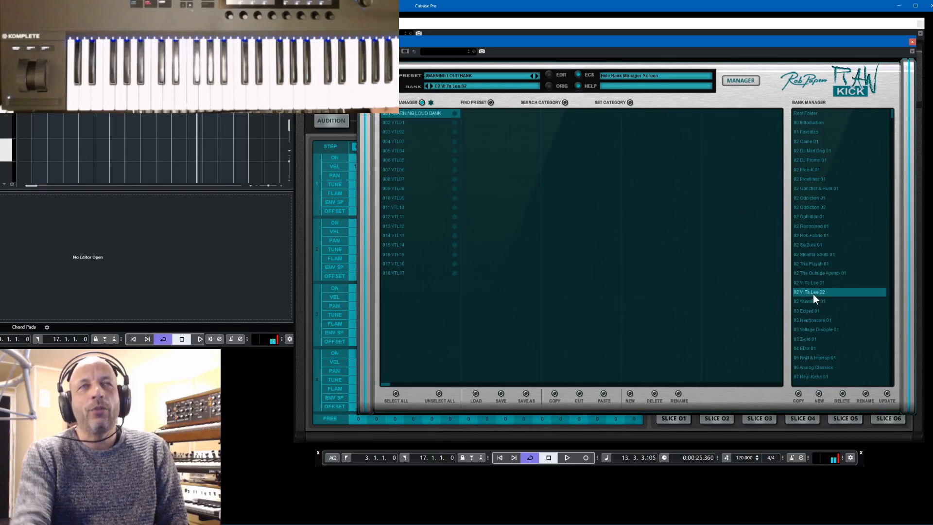
left_click(811, 284)
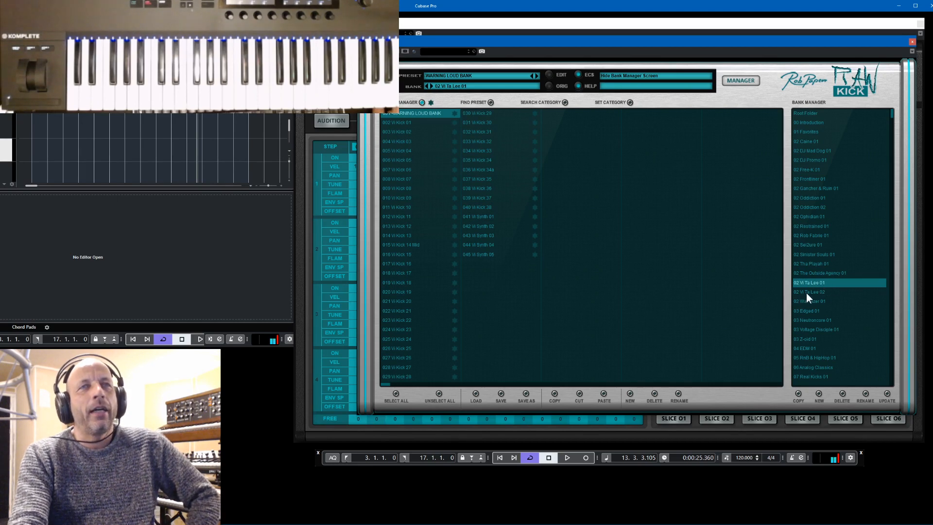
left_click(806, 292)
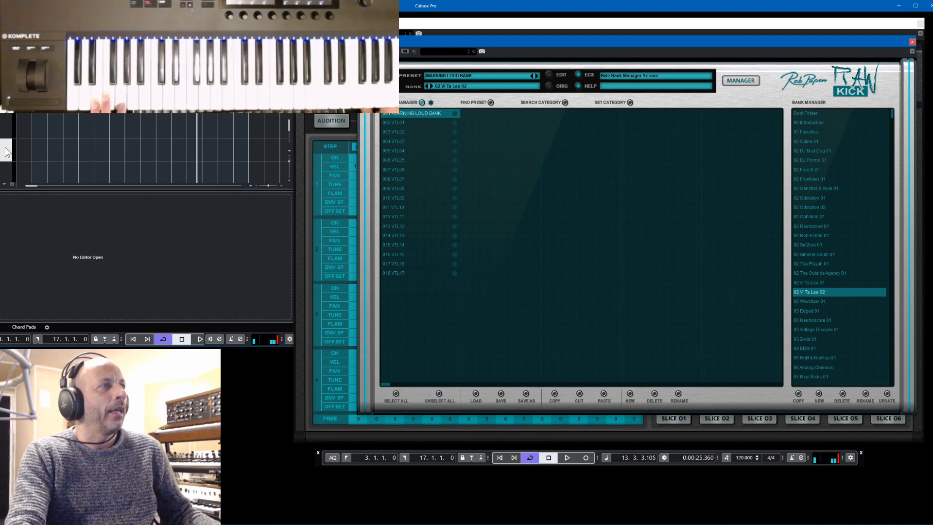
- Audition RAW-Kick presets from VTL01 to VTL09 on the keyboard
left_click(396, 124)
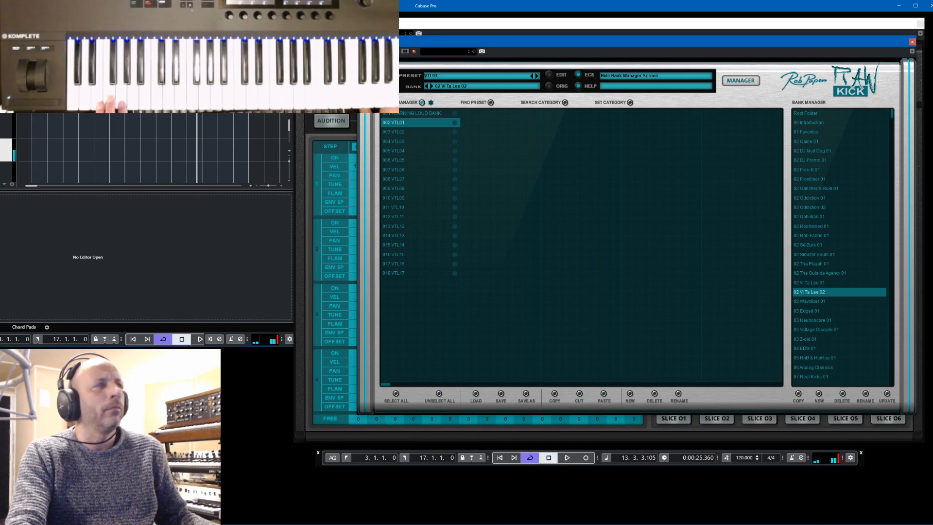
left_click(397, 133)
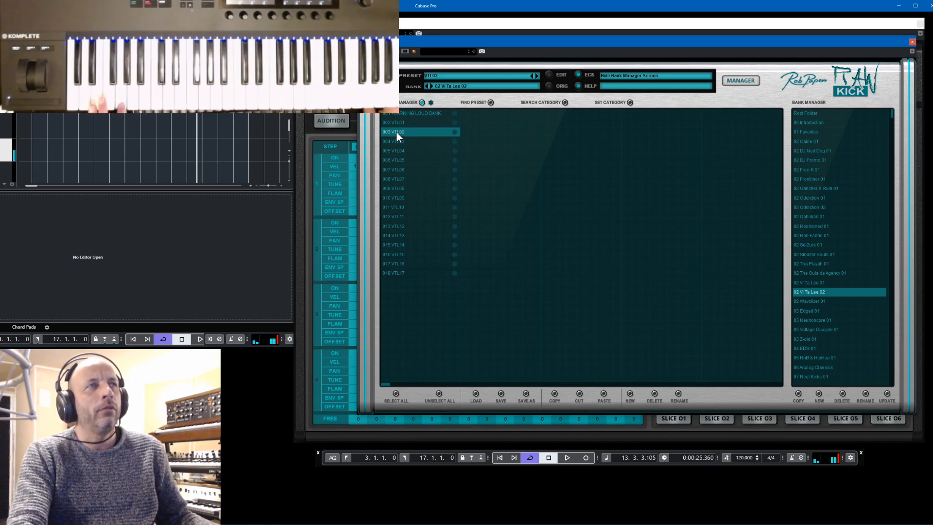
left_click(396, 145)
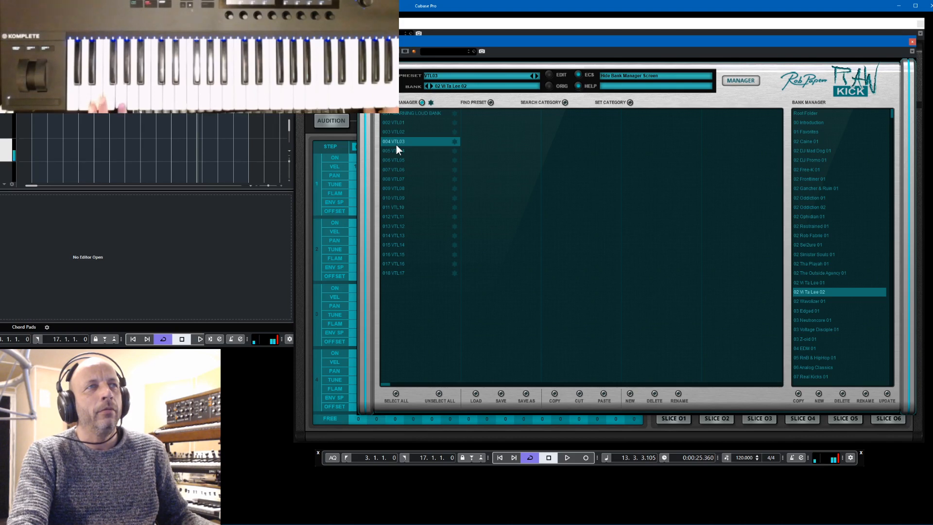
left_click(395, 151)
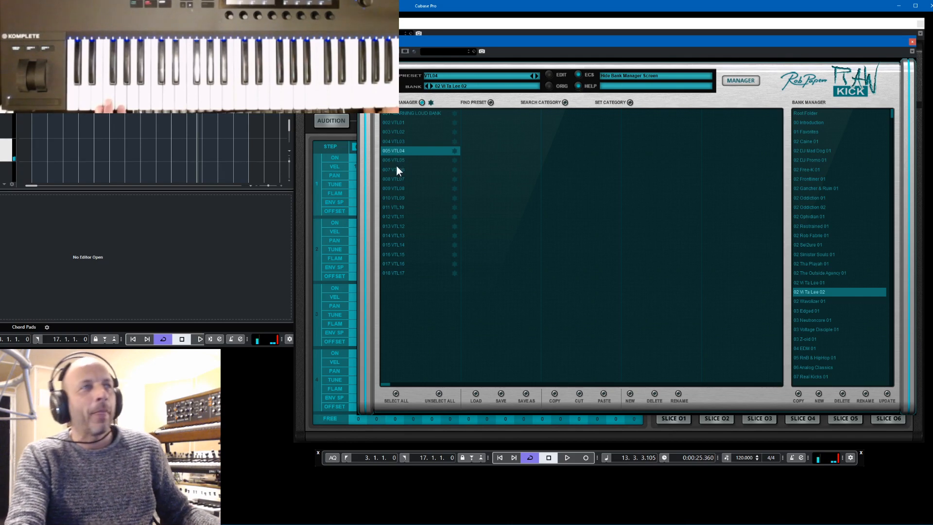
left_click(396, 167)
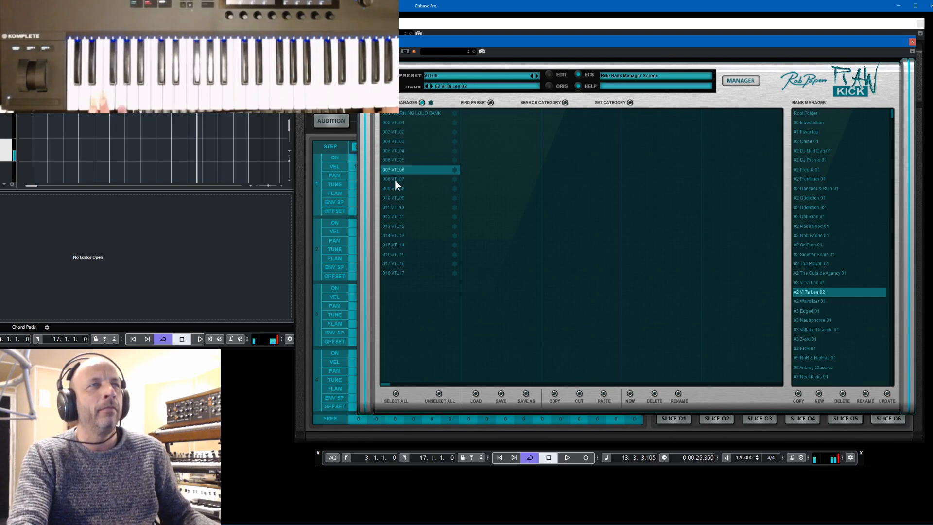
left_click(394, 179)
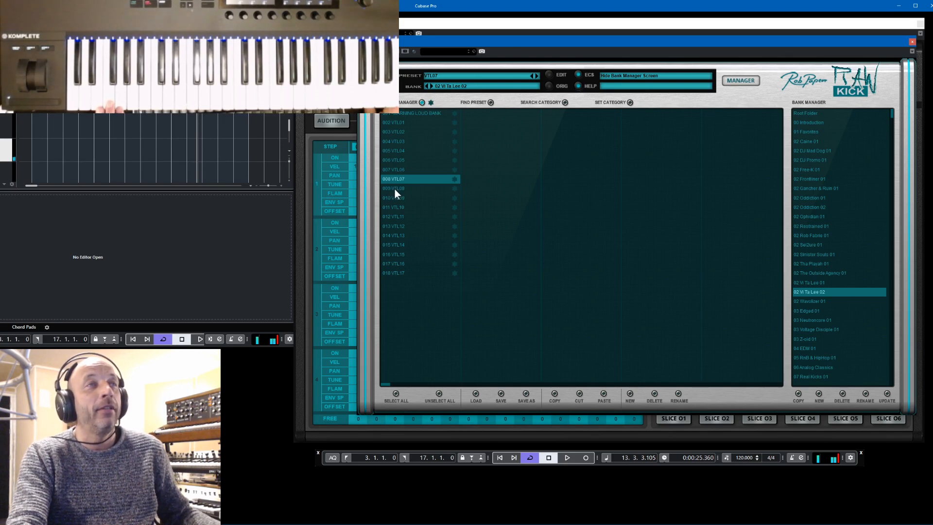
left_click(394, 188)
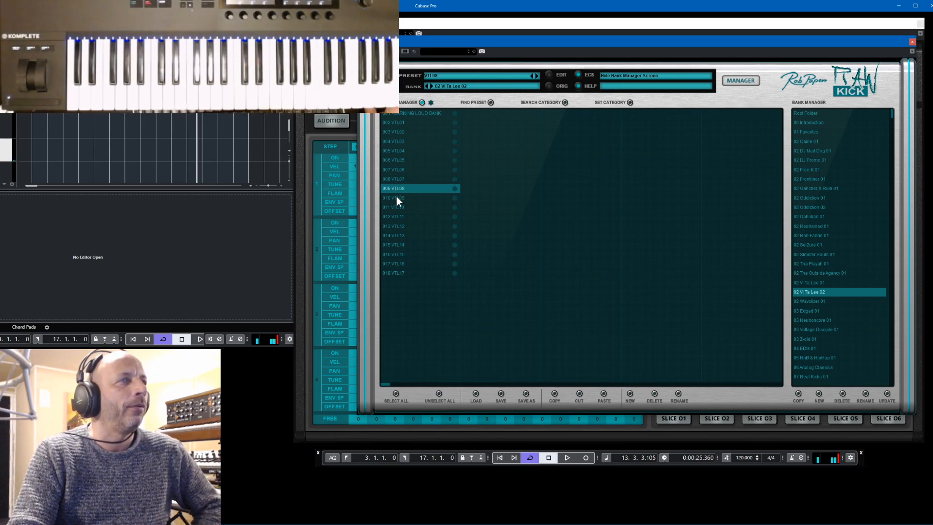
left_click(397, 197)
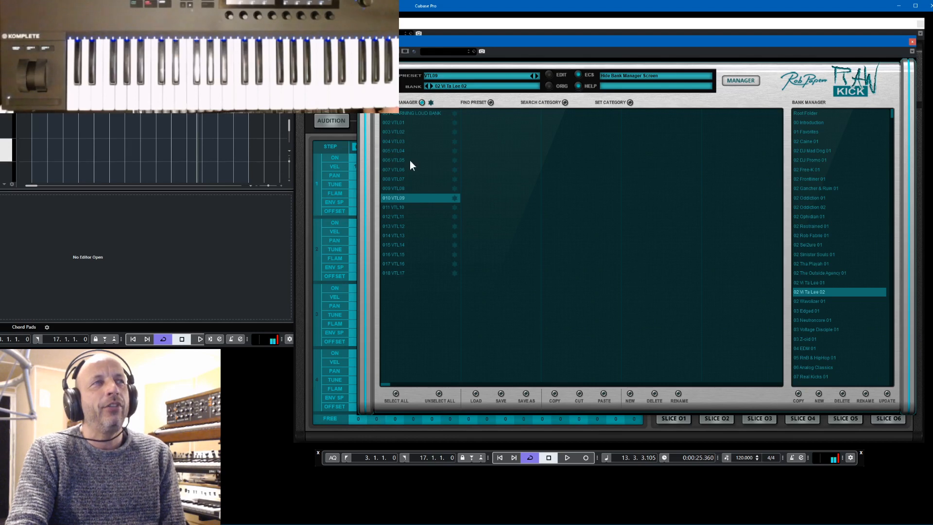
- Reload preset VTL01 and show its settings on RAW-Kick's main synth screen
left_click(395, 122)
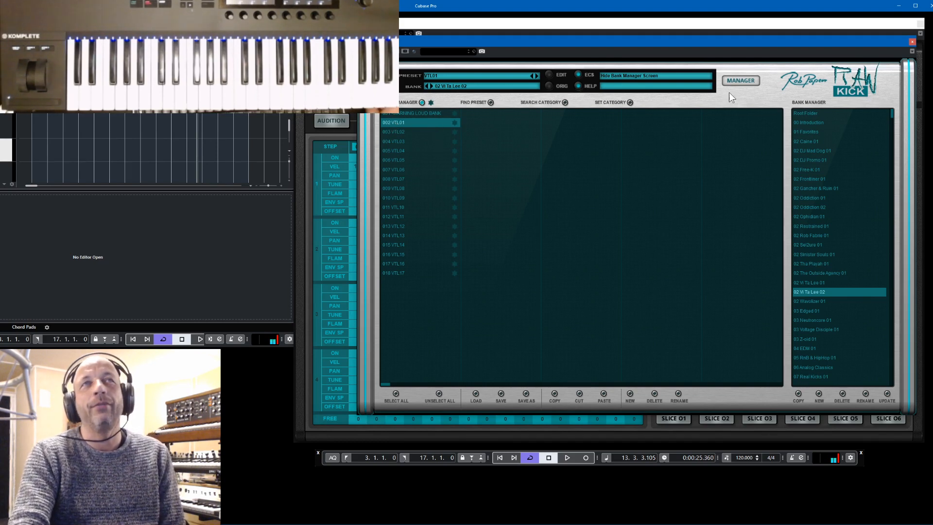
left_click(738, 81)
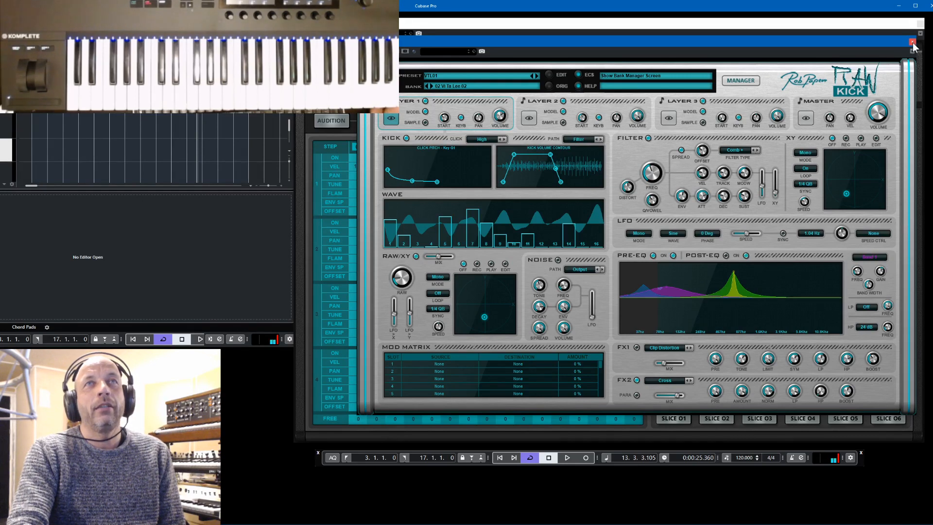
- Open RAW-Kick's bank manager, choose the 04 EDM 01 bank and audition EDM Kick 007 on the keyboard
left_click(748, 80)
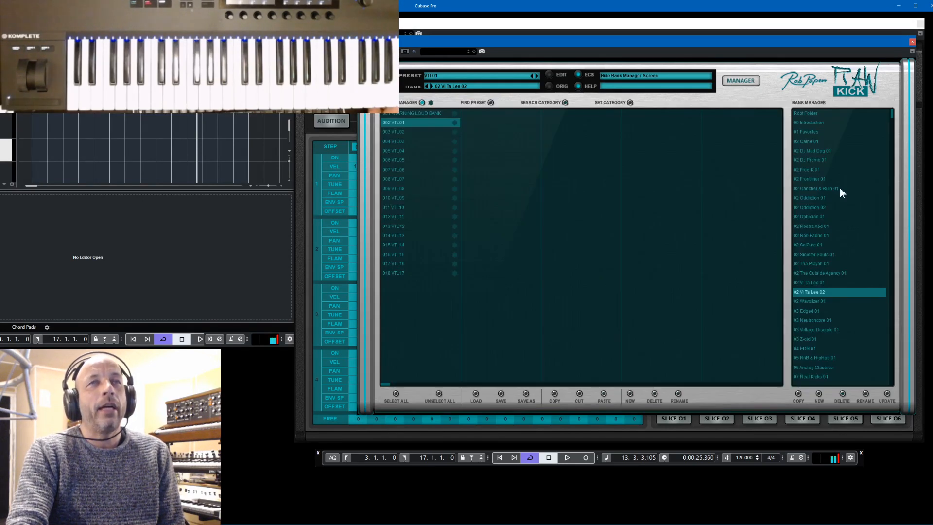
left_click(807, 347)
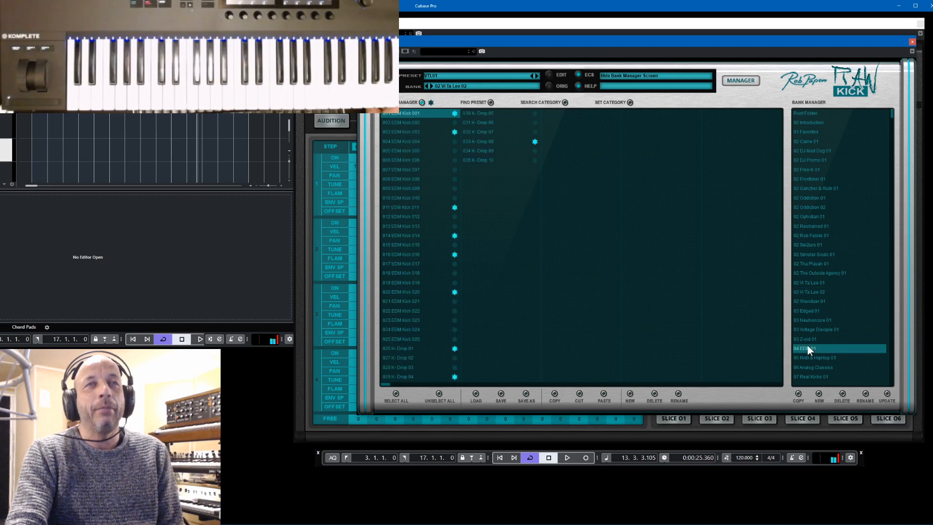
left_click(403, 173)
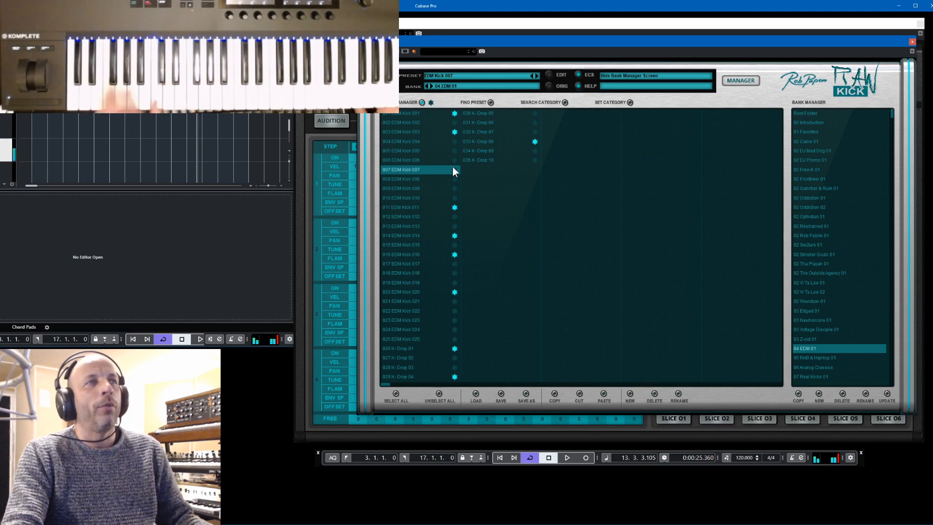
- Audition presets from the 05 RnB & HipHop 01 bank and show Alike 808 tuned 03 on the main synth screen
left_click(826, 359)
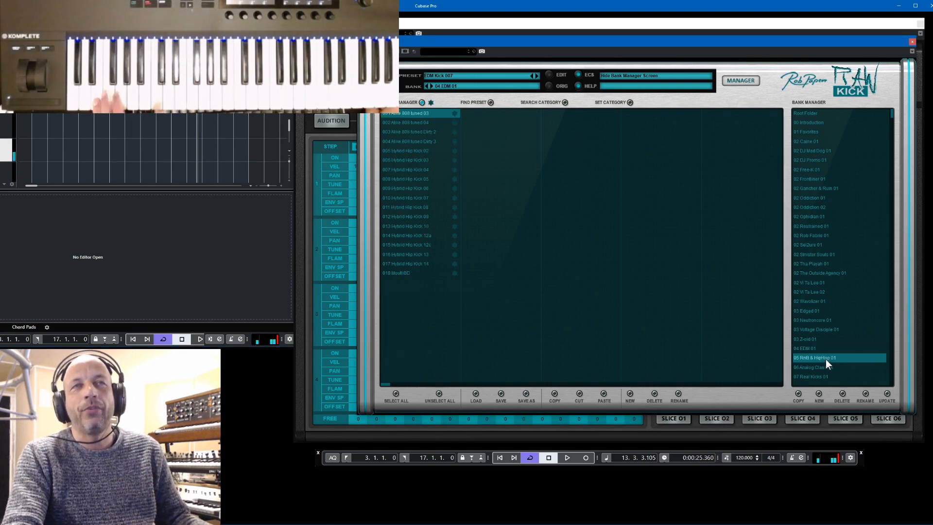
left_click(403, 123)
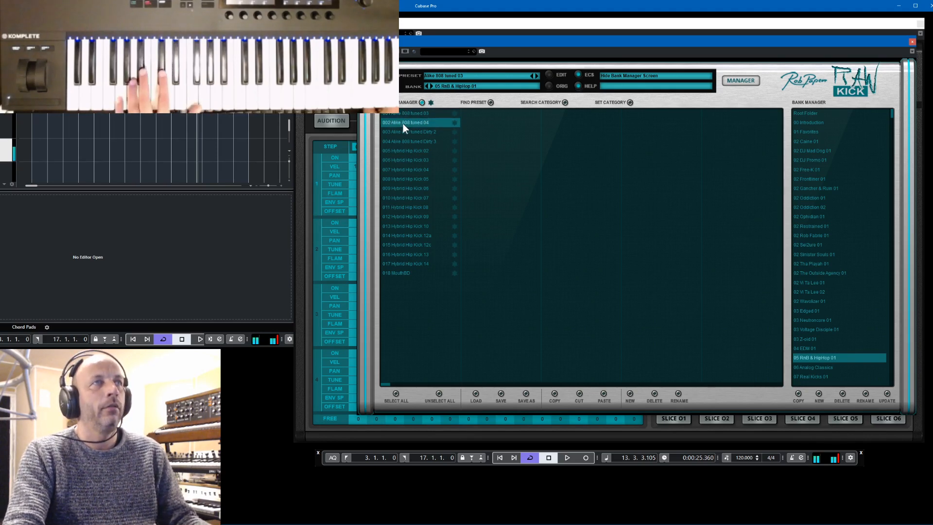
left_click(403, 188)
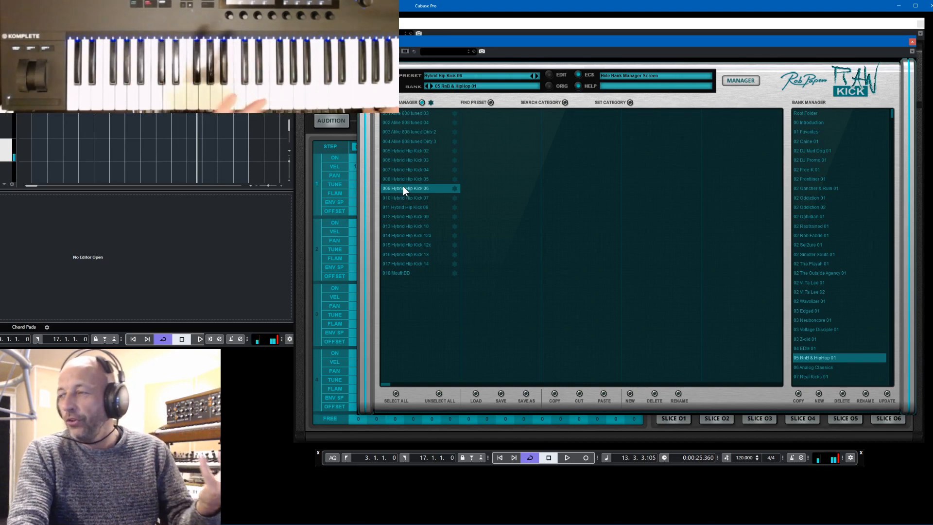
left_click(394, 114)
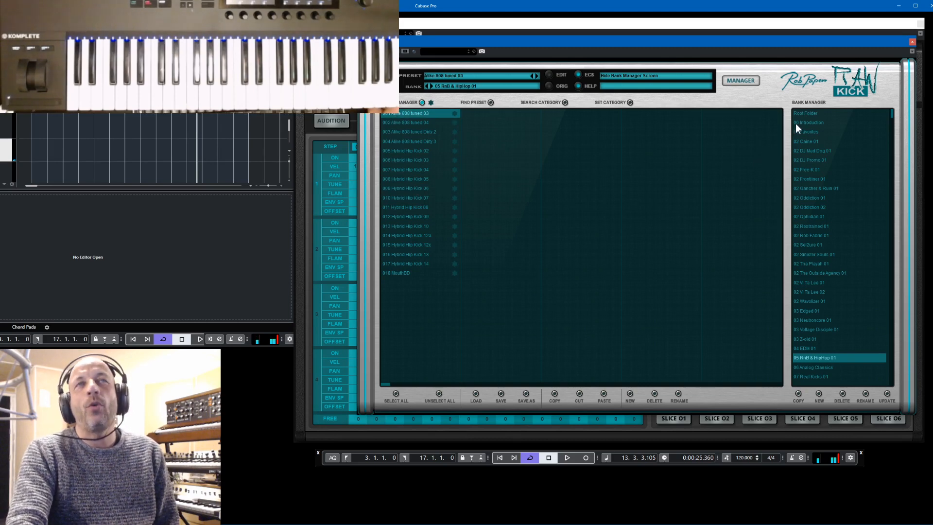
left_click(734, 79)
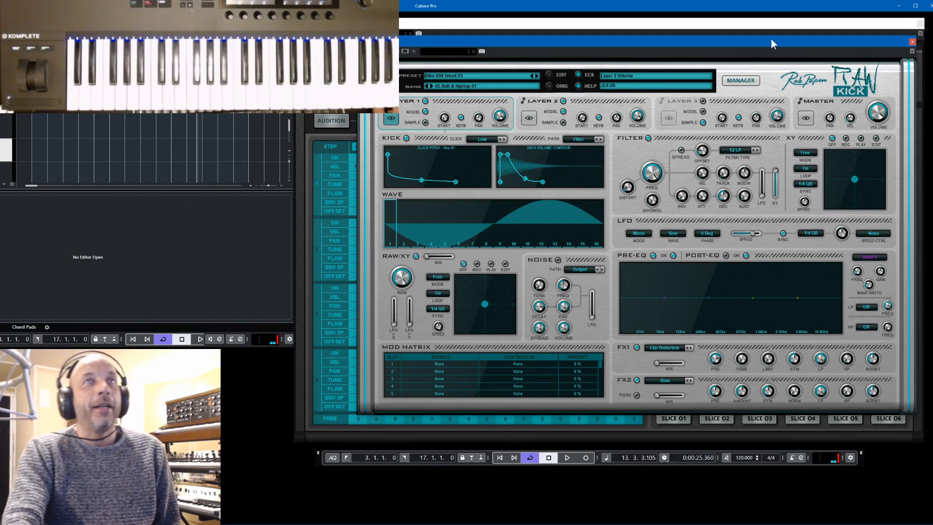
- Move the RAW-Kick window aside to show Punch 2's pattern page, and bring it back in front of Punch 2
left_click_drag(771, 38, 123, 102)
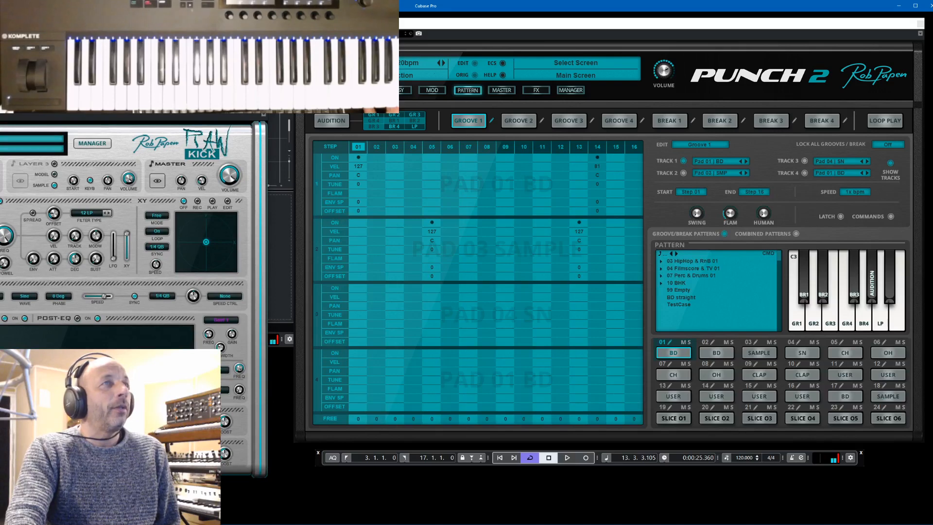
left_click(265, 104)
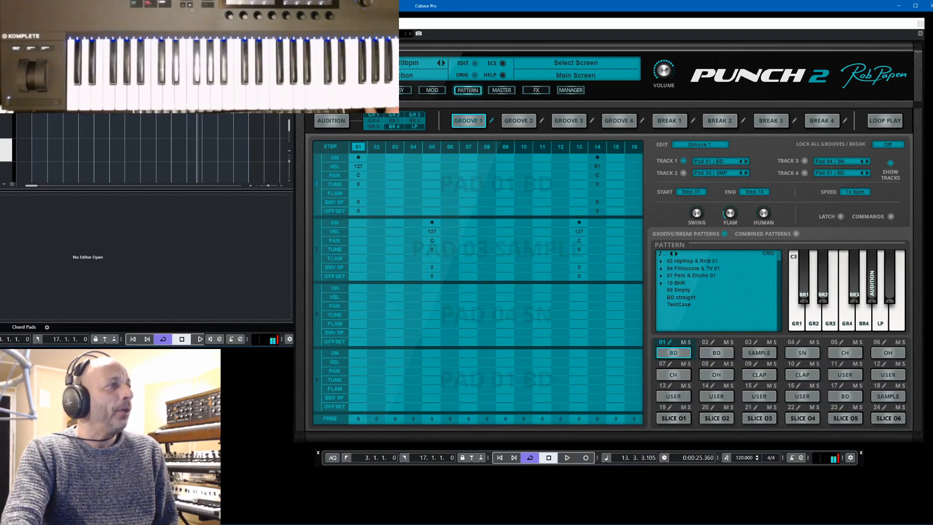
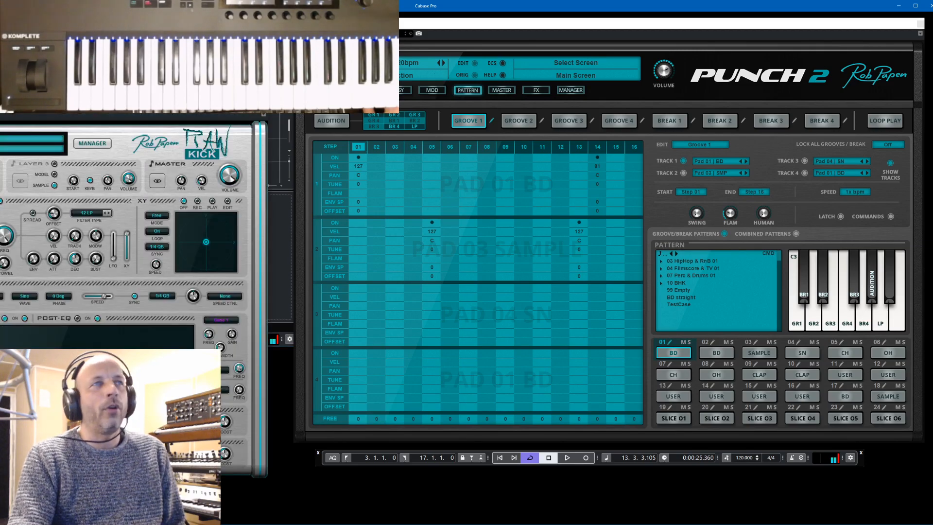
left_click_drag(86, 103, 724, 50)
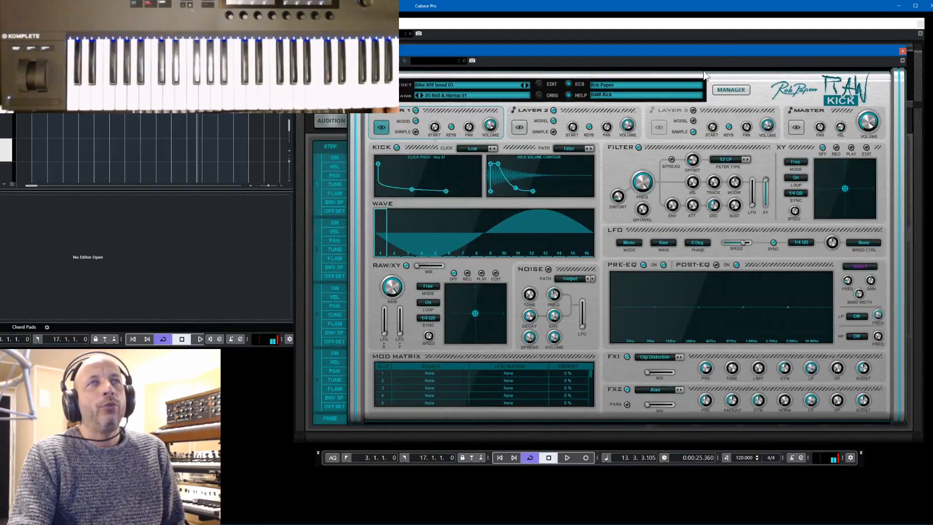
- Load 9 Default Preset from the 00 Introduction bank and show its settings on the main synth screen
left_click(730, 90)
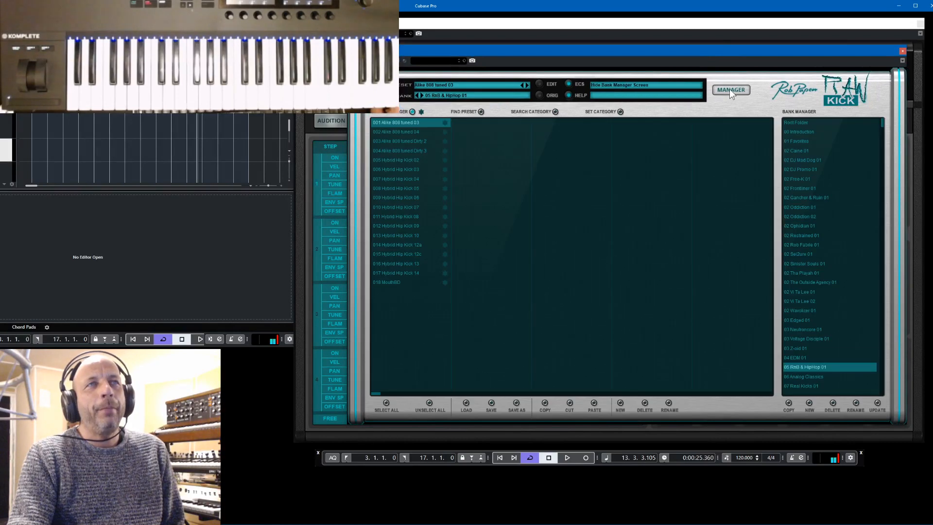
left_click(805, 133)
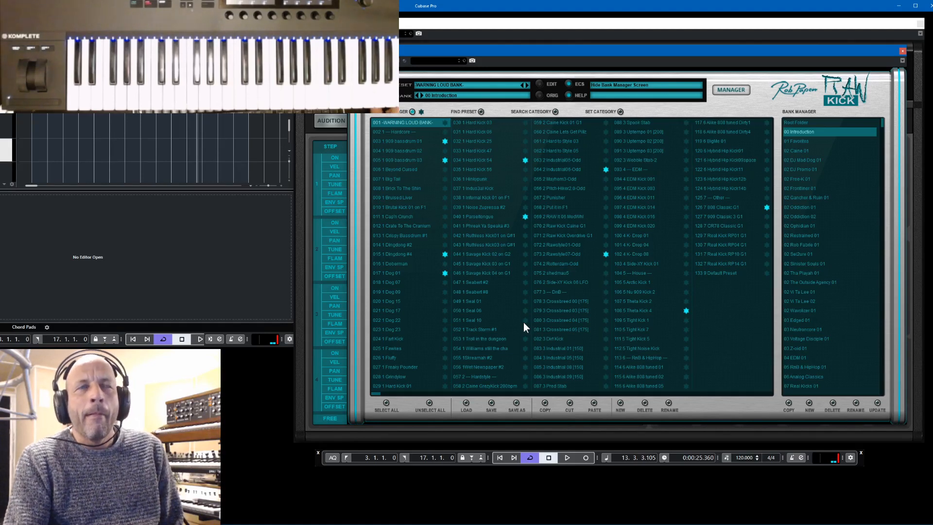
left_click(727, 273)
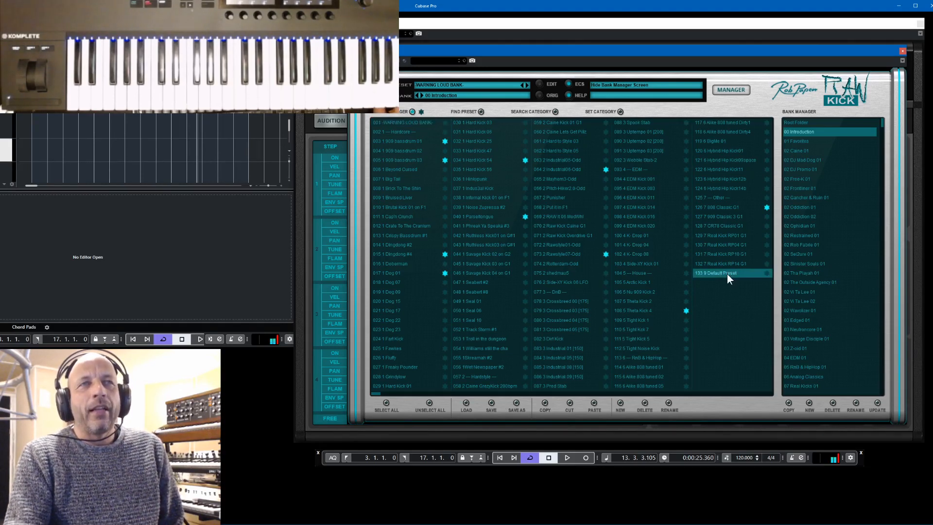
left_click(736, 90)
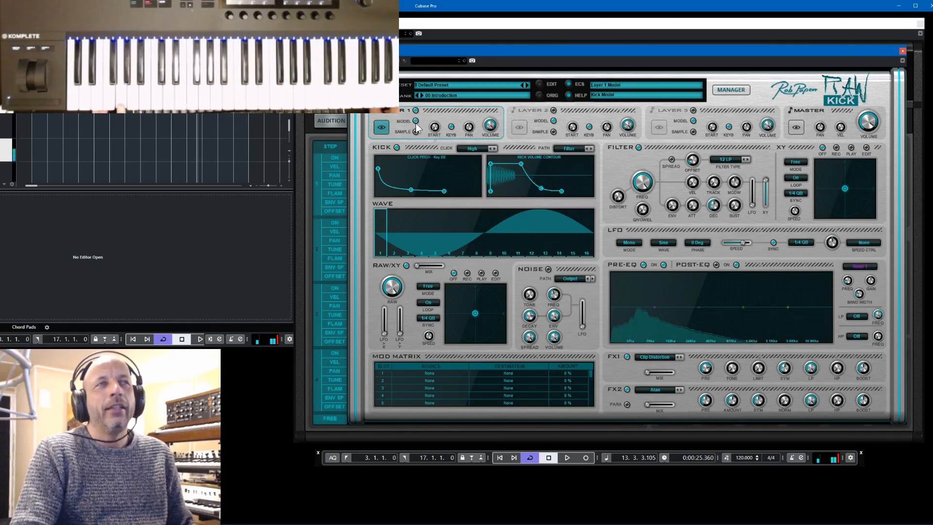
- Raise the start of Layer 1's click pitch curve and reshape the curve on the default kick
left_click_drag(377, 168, 377, 156)
mouse_move(420, 178)
left_mouse_down()
mouse_move(429, 159)
mouse_move(426, 188)
left_mouse_up()
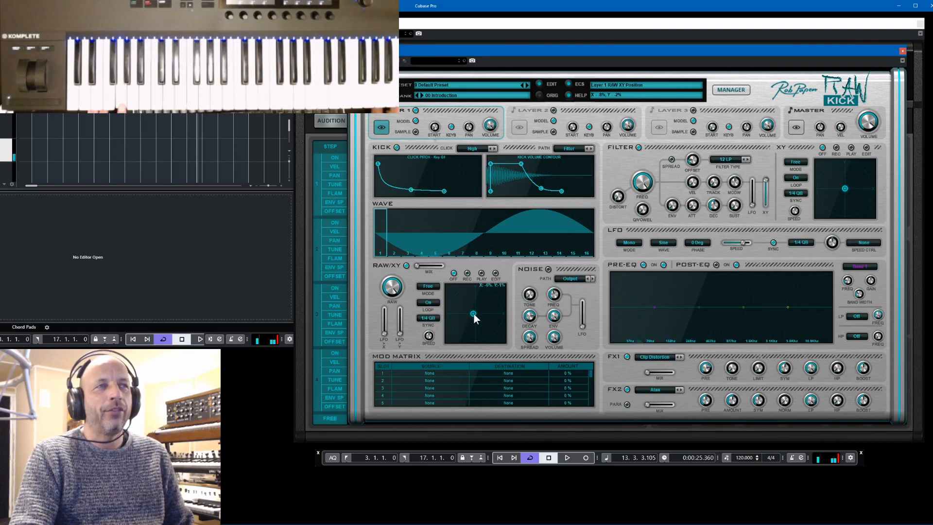
- Blend about half of Layer 1's RAW/XY effect in with its XY point shifted, and add wave partials 4 to 10
left_click_drag(473, 313, 483, 305)
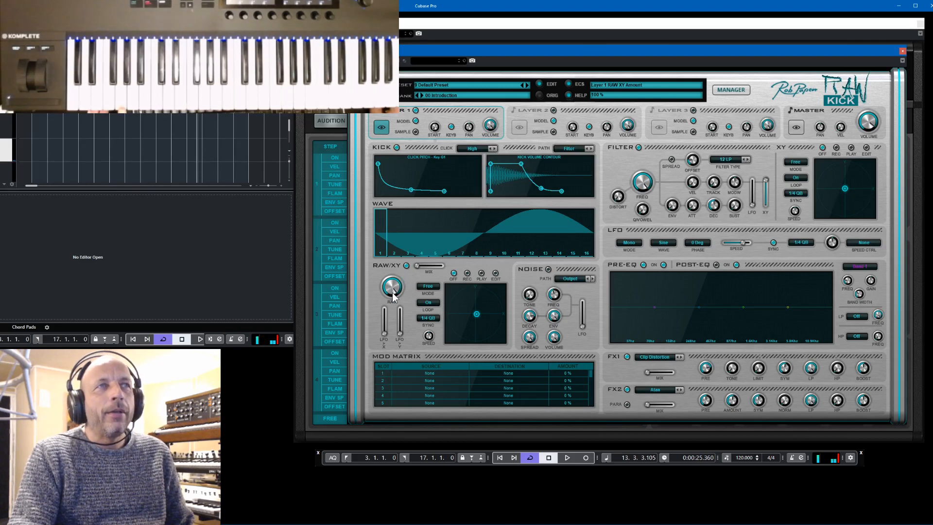
left_click_drag(392, 293, 431, 270)
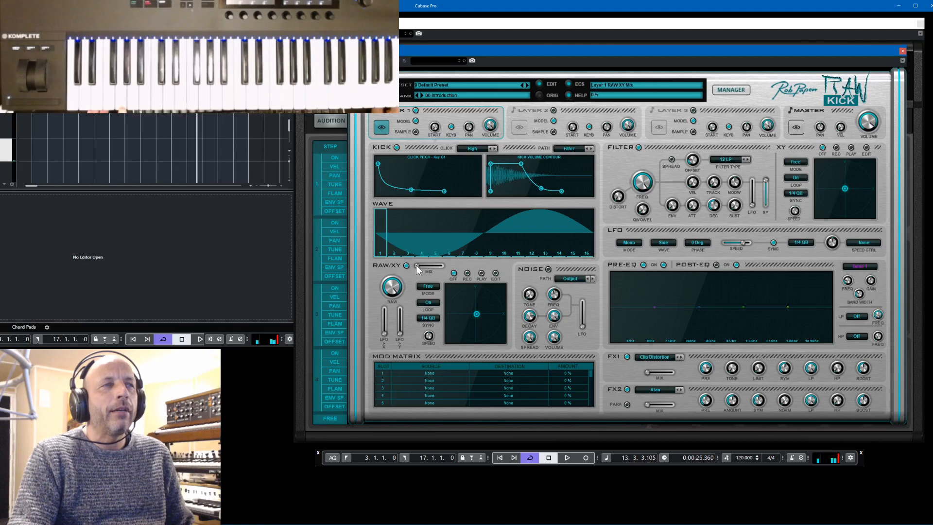
left_click_drag(415, 264, 432, 267)
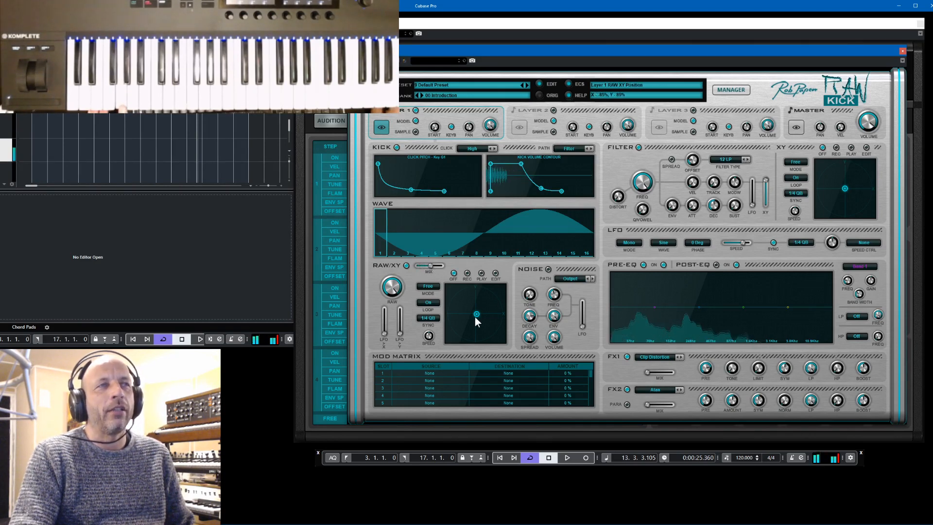
mouse_move(474, 317)
left_mouse_down()
mouse_move(488, 306)
mouse_move(465, 308)
mouse_move(461, 316)
mouse_move(475, 313)
mouse_move(467, 328)
mouse_move(464, 313)
left_mouse_up()
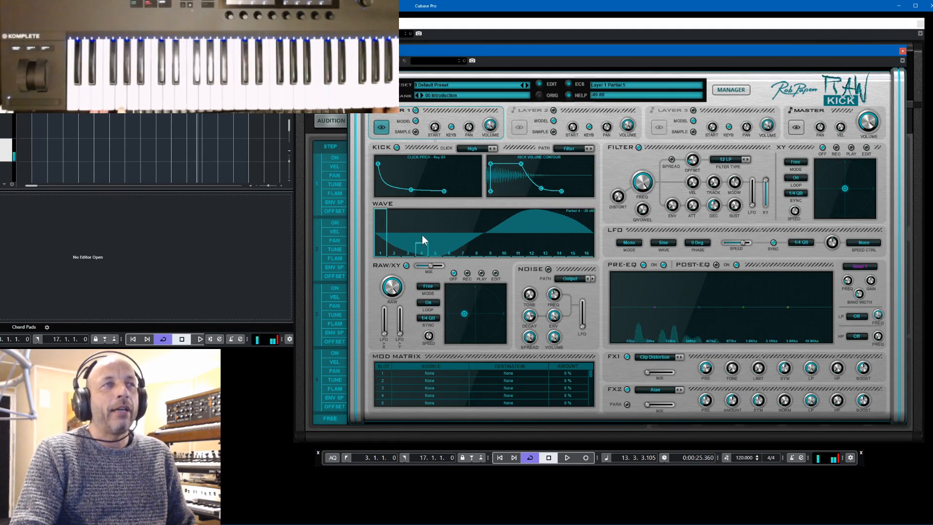
mouse_move(421, 234)
left_mouse_down()
mouse_move(440, 246)
mouse_move(460, 231)
mouse_move(475, 243)
mouse_move(501, 228)
left_mouse_up()
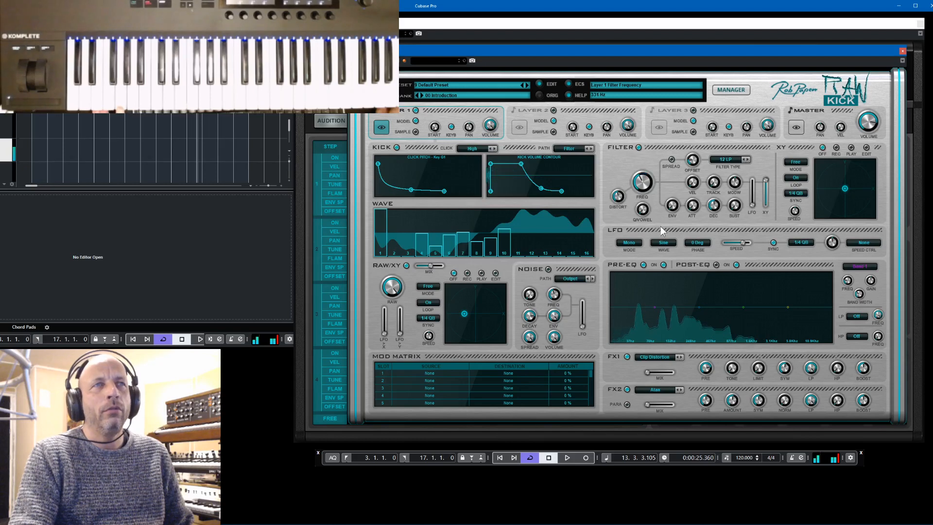
- Shape Layer 1's 12 LP filter with its frequency, envelope and distortion controls, and lower the master volume
left_click_drag(644, 184, 651, 162)
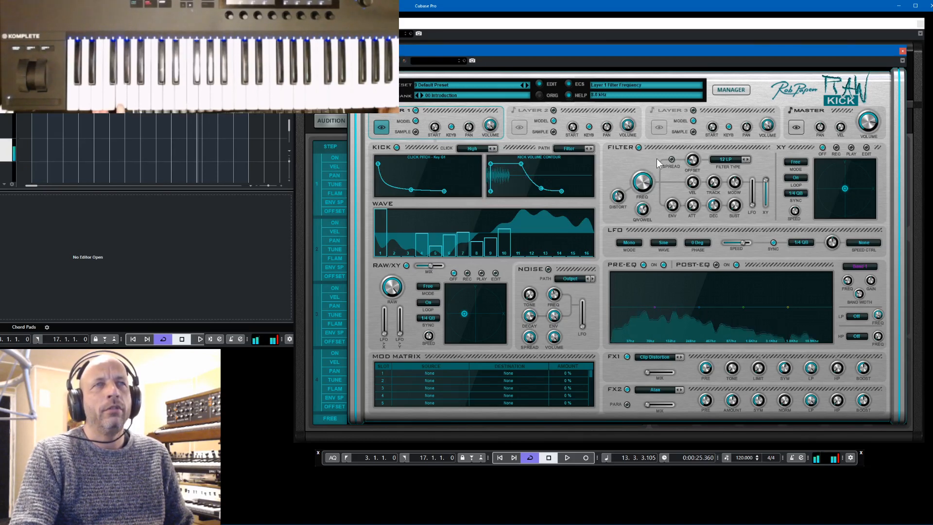
left_click_drag(643, 192, 684, 176)
left_click_drag(714, 204, 715, 212)
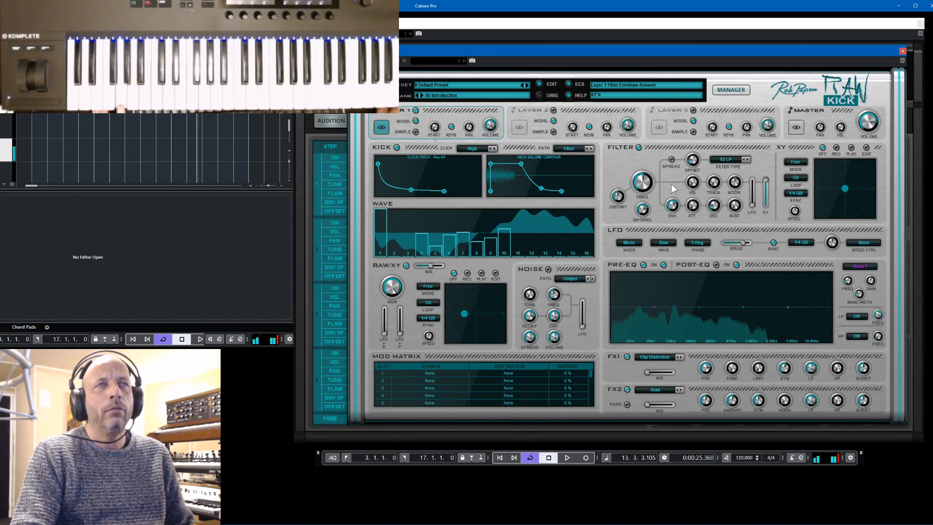
left_click_drag(648, 193, 677, 230)
left_click_drag(618, 196, 624, 179)
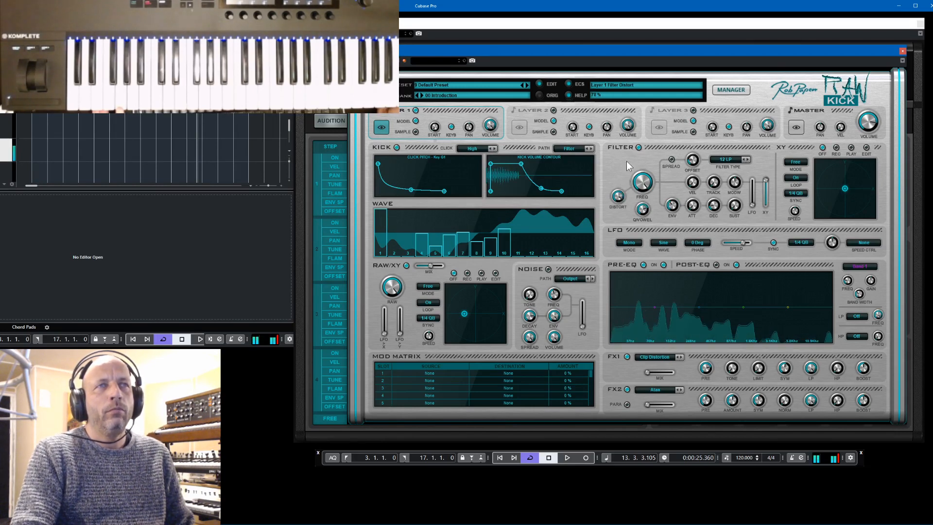
left_click_drag(870, 120, 872, 126)
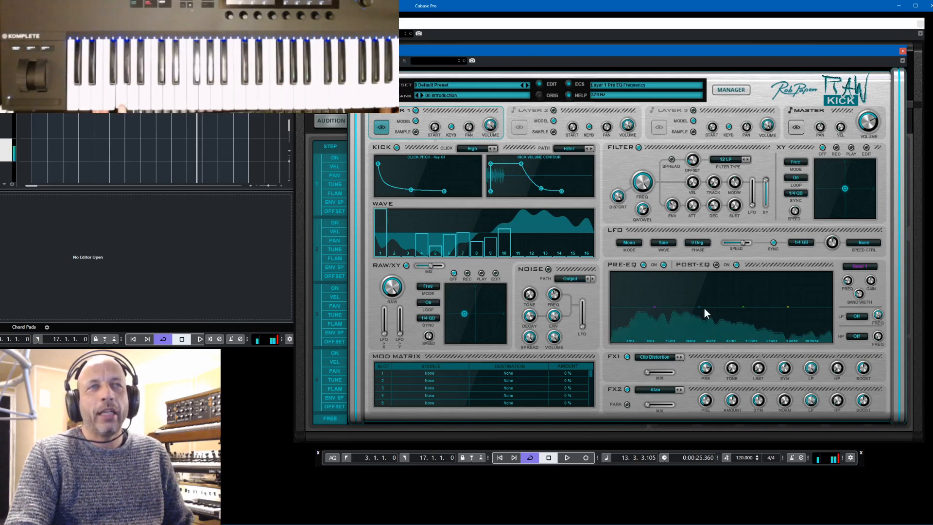
- Boost Layer 1's EQ bands 2 to 4, sweeping band 4 down in frequency, and raise the FX1 Clip Distortion mix
left_click_drag(704, 308, 758, 293)
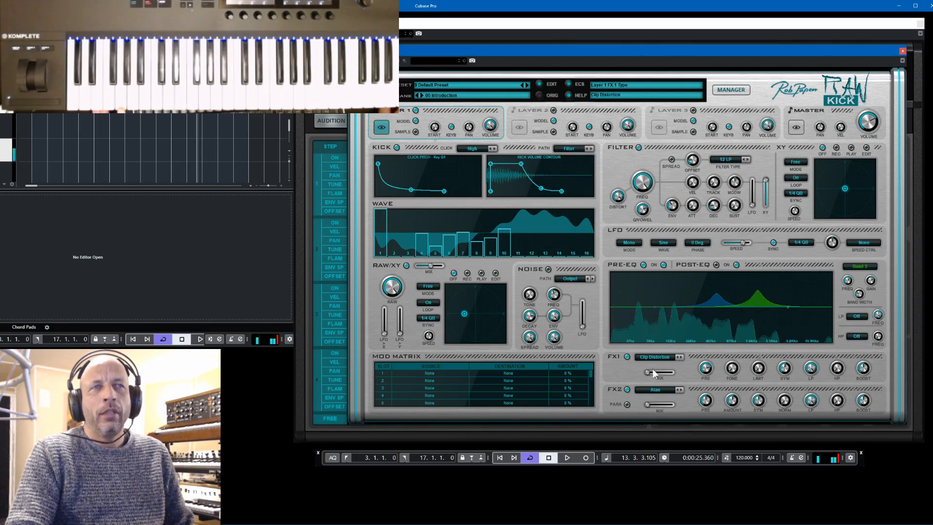
left_click_drag(655, 372, 660, 374)
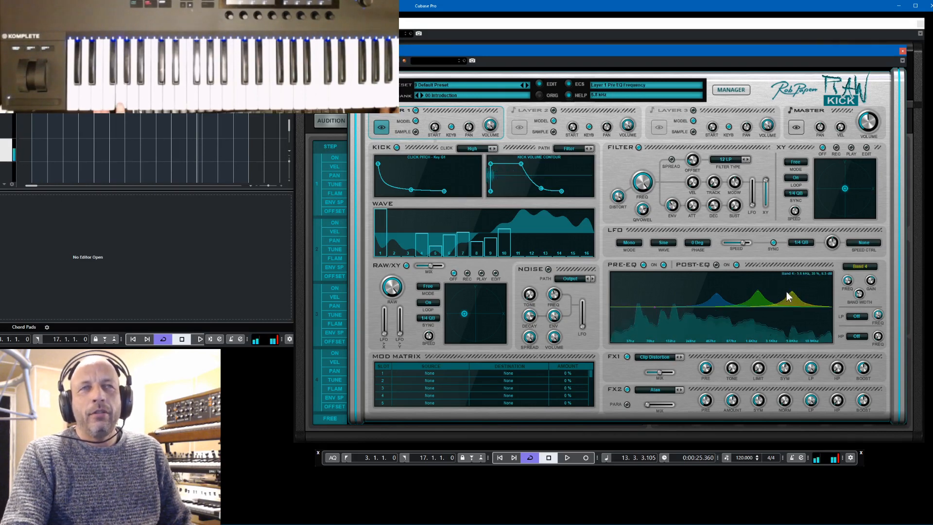
left_click(748, 291)
left_click_drag(748, 291, 726, 287)
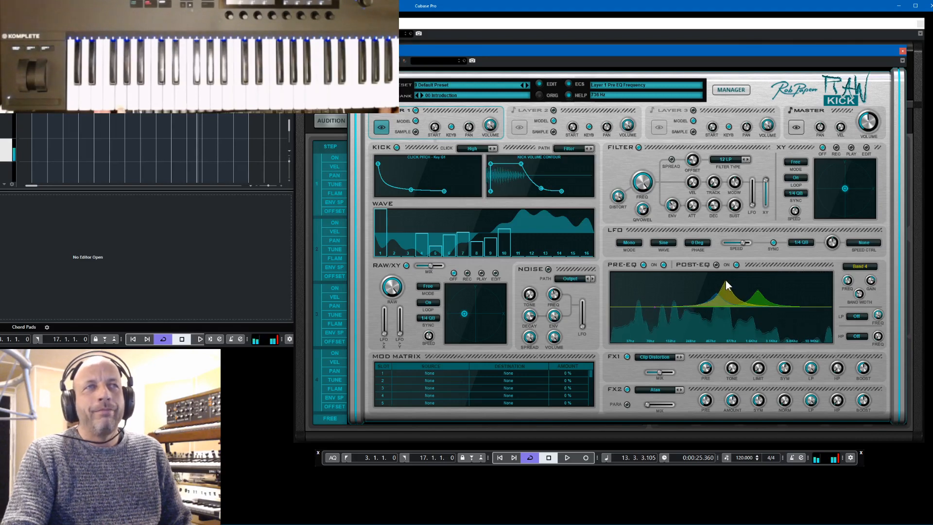
- Restore the default preset's original settings and raise the start of Layer 1's click pitch curve
left_click(540, 97)
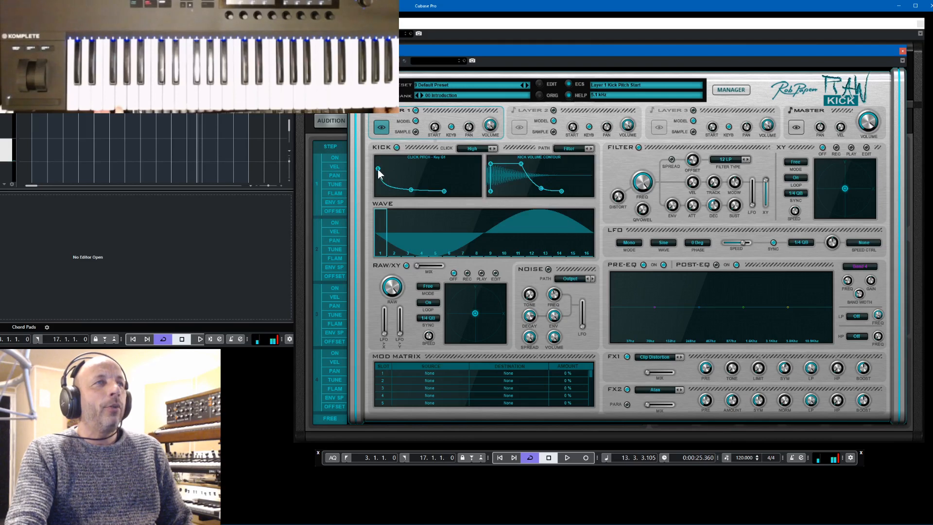
left_click_drag(377, 168, 378, 158)
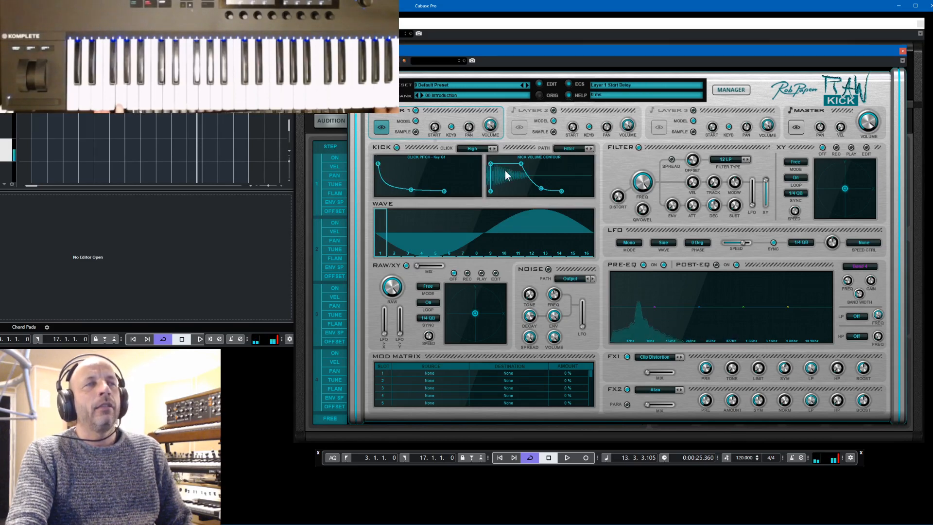
- Compare shorter and longer hold times on Layer 1's kick volume contour while playing, finishing with a longer hold
left_click_drag(520, 164, 479, 168)
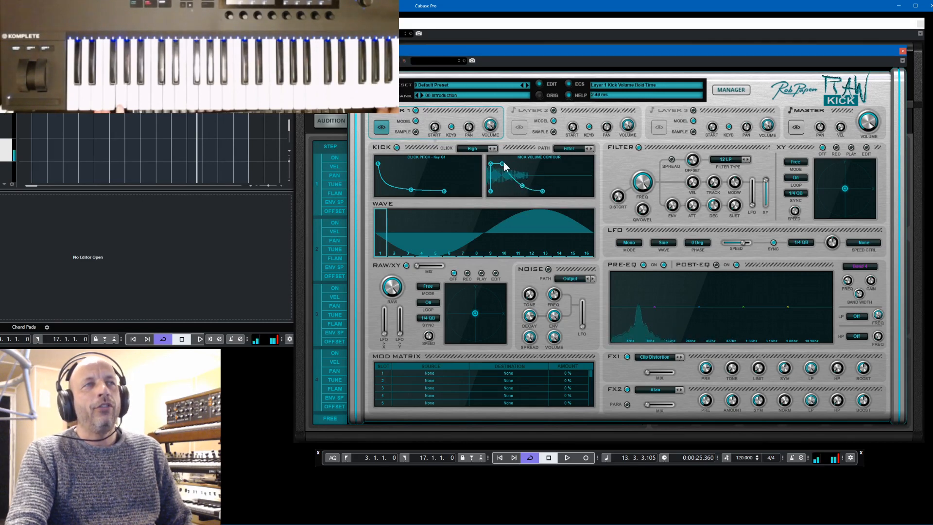
left_click_drag(503, 161, 526, 164)
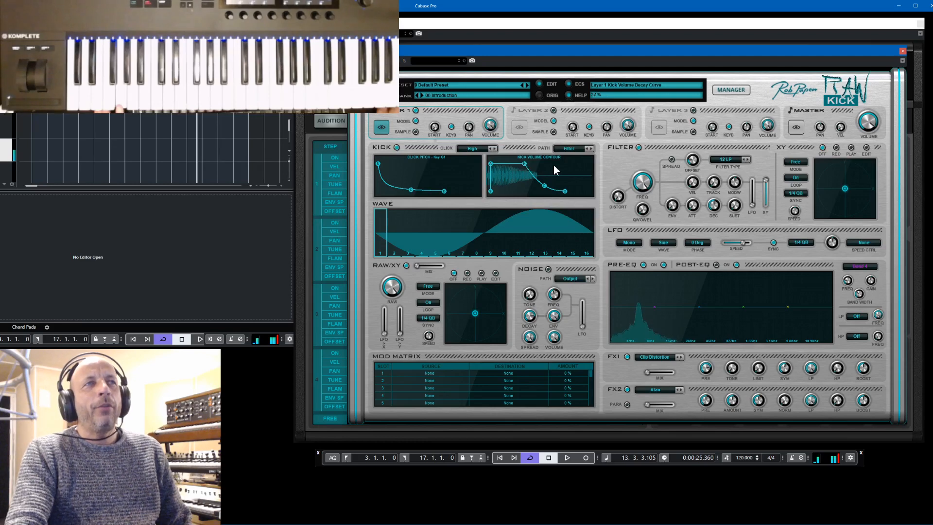
left_click_drag(524, 165, 532, 165)
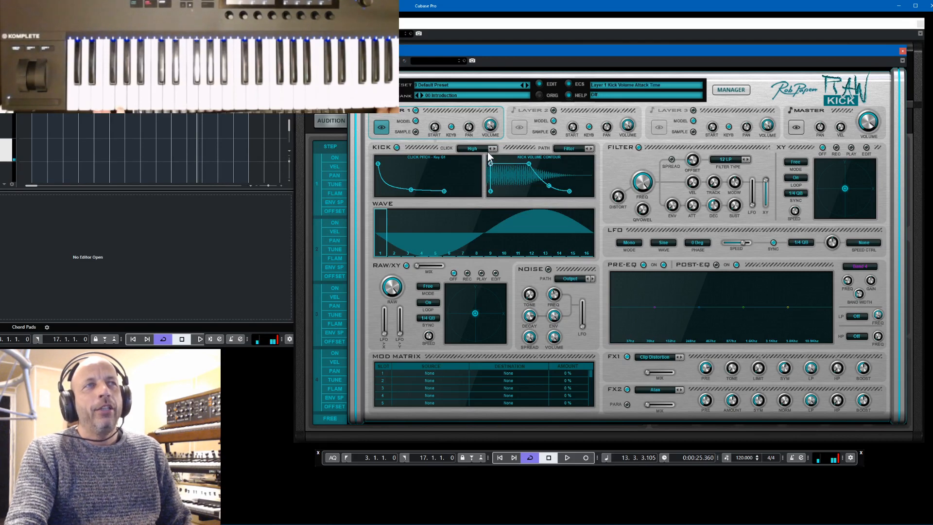
left_click_drag(530, 165, 523, 163)
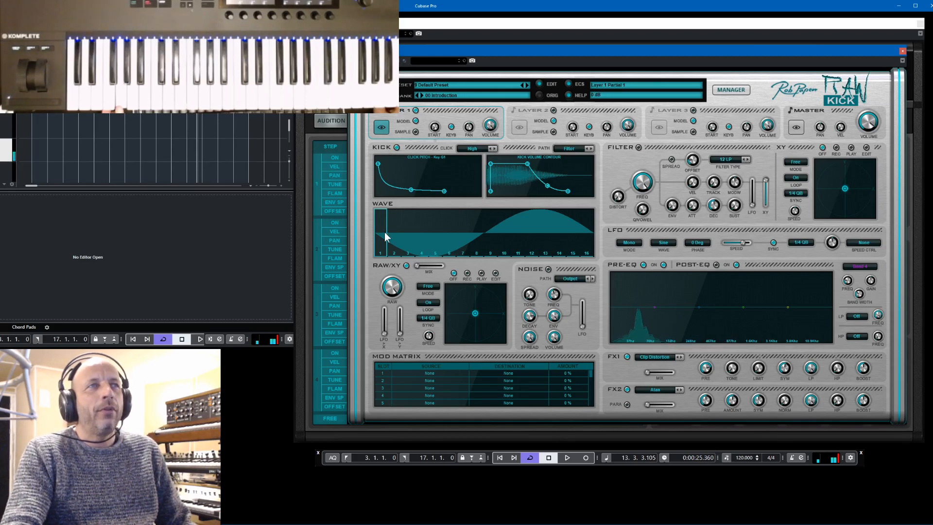
- Set Layer 1's kick click to Low, and enable the layer's filter and raise its distortion
left_click(494, 148)
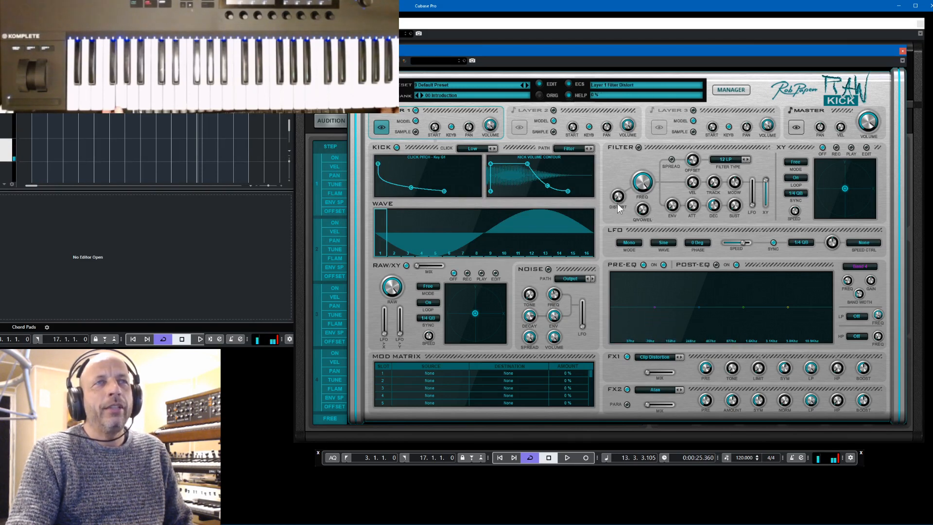
left_click(407, 265)
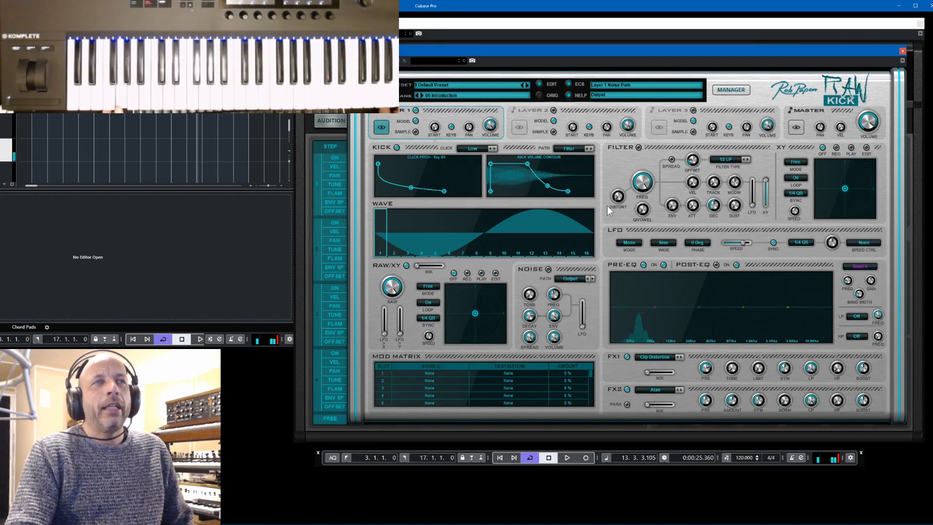
left_click(639, 147)
left_click_drag(619, 202, 629, 208)
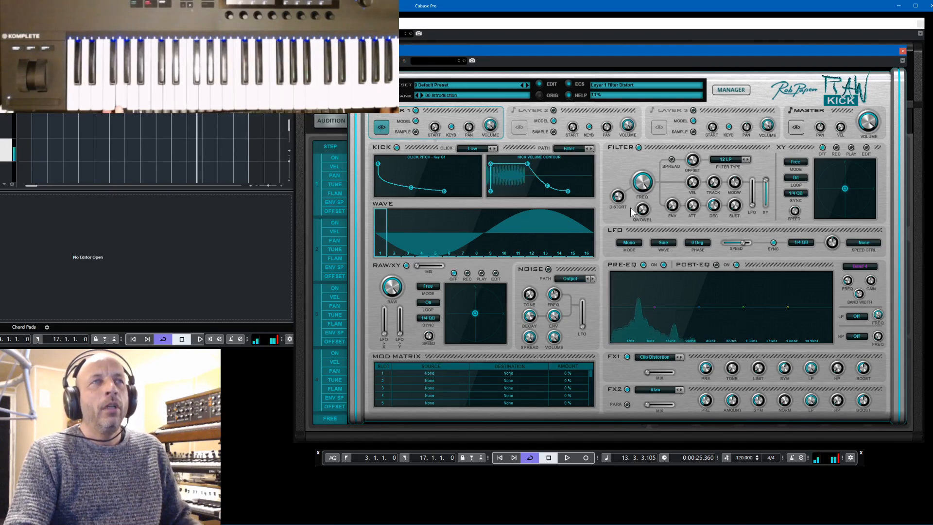
- Compare the kick with Layer 1's keyboard tracking off and on, and briefly run the project playback
left_click(450, 128)
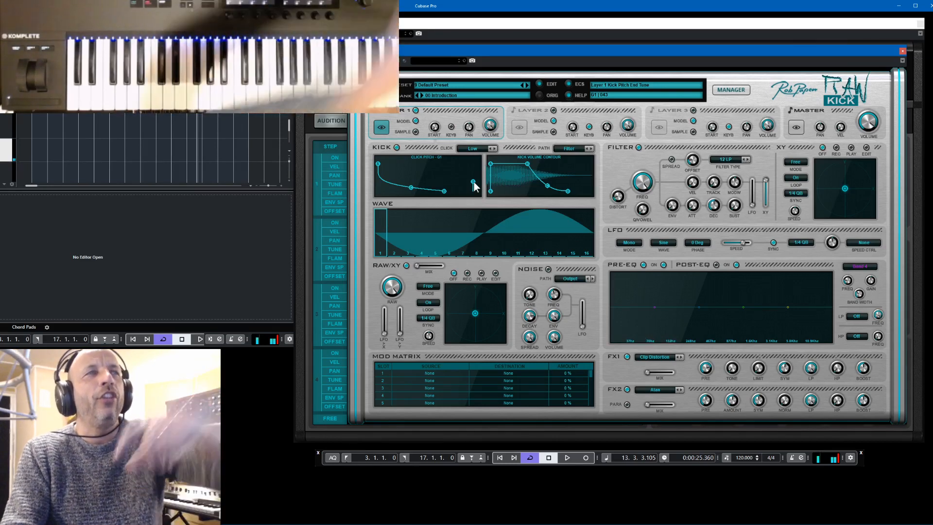
left_click(451, 127)
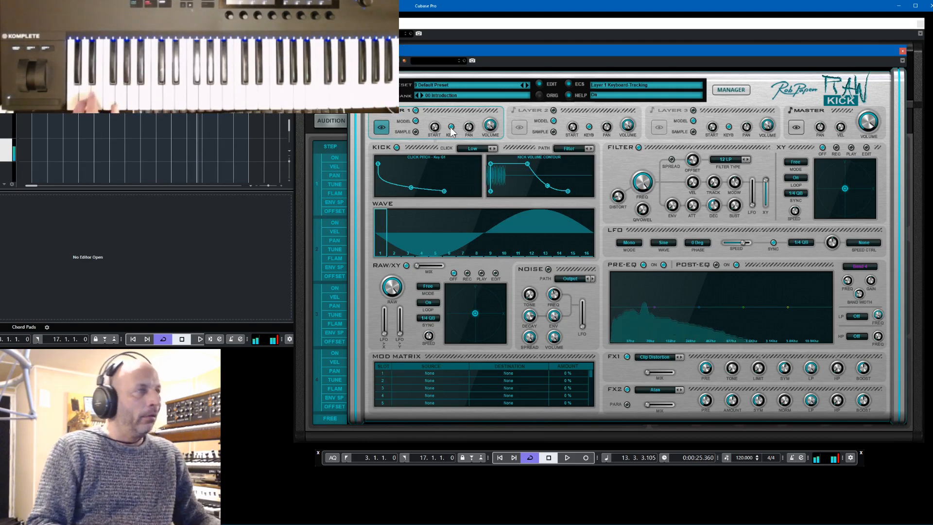
key("space")
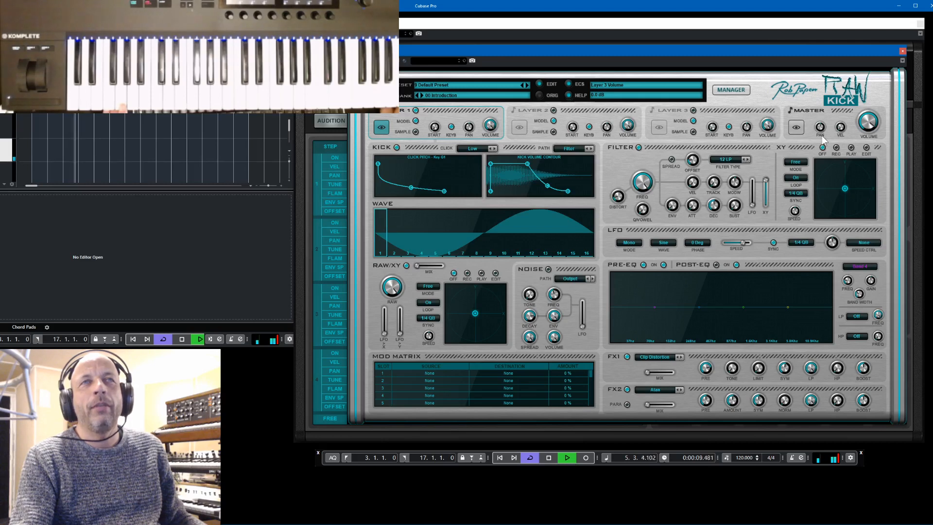
key("space")
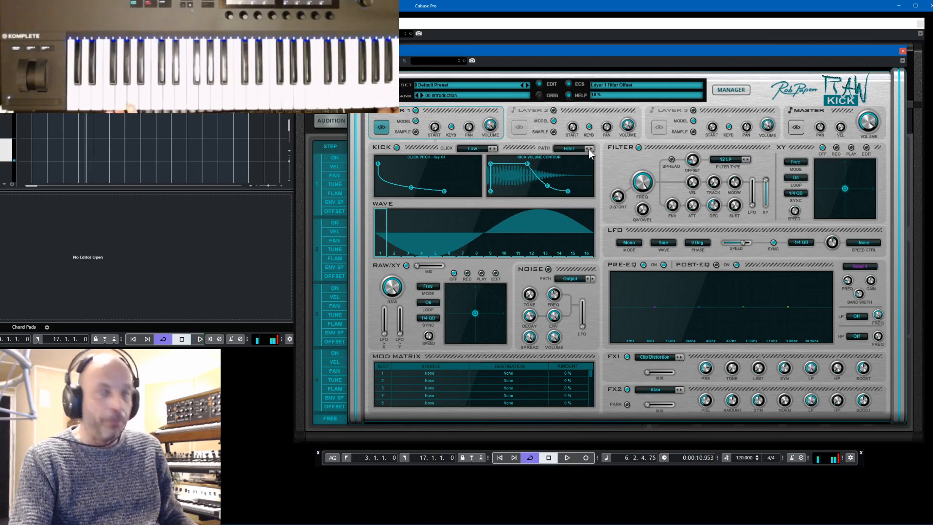
- On the master page, raise the main glide to 72% and set the play mode to Legato while the project plays
left_click(795, 127)
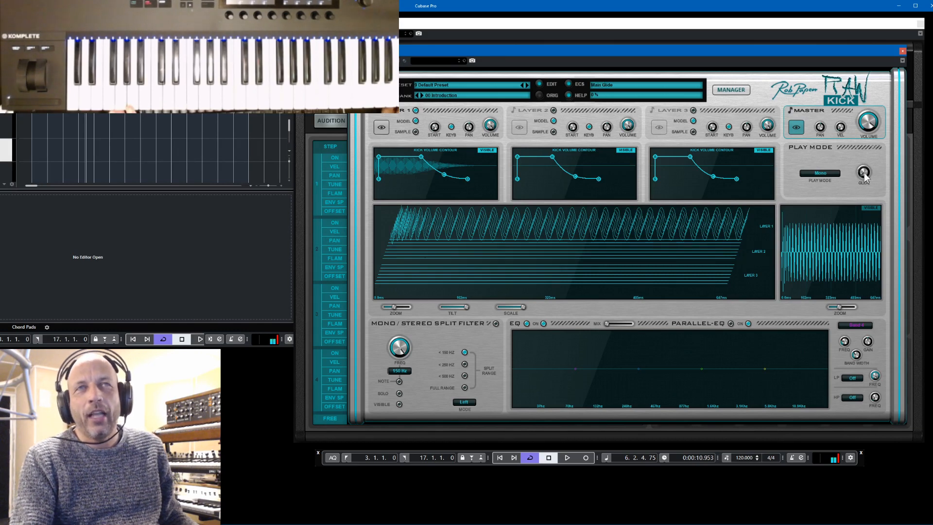
left_click_drag(870, 140, 873, 97)
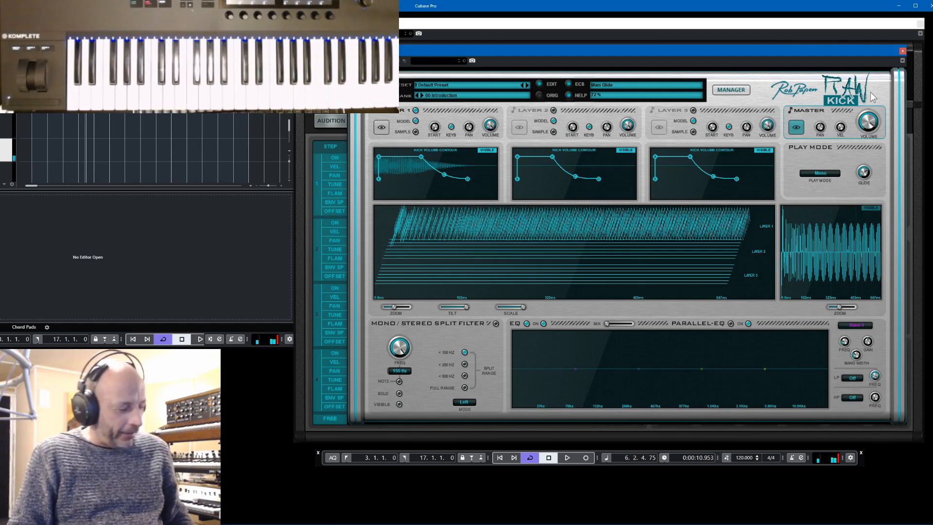
key("space")
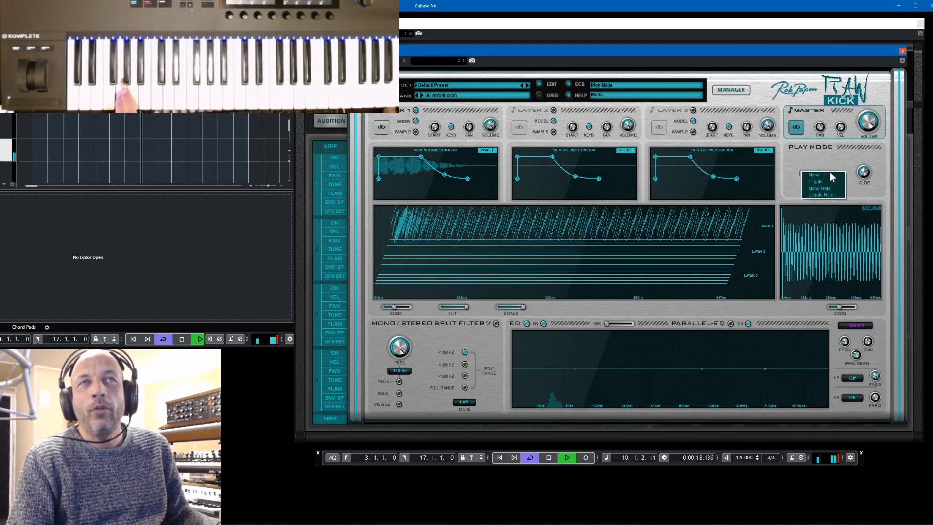
left_click(830, 172)
left_click(834, 181)
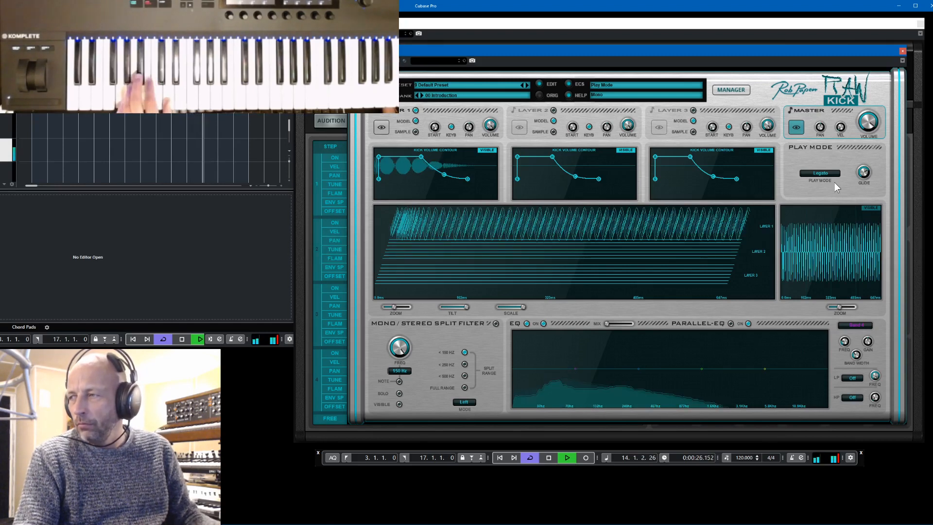
key("space")
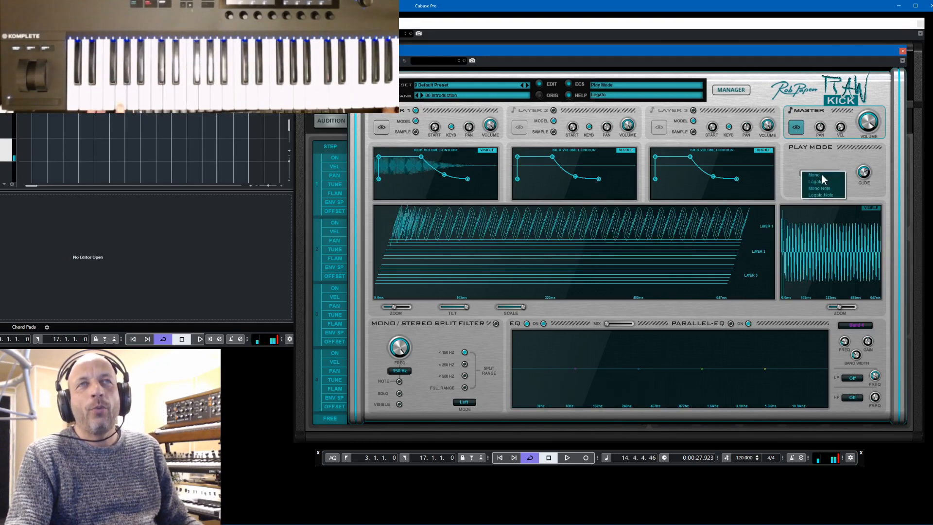
- Try the Mono Note play mode, return to Legato, and adjust the master velocity-to-volume amount
left_click(831, 189)
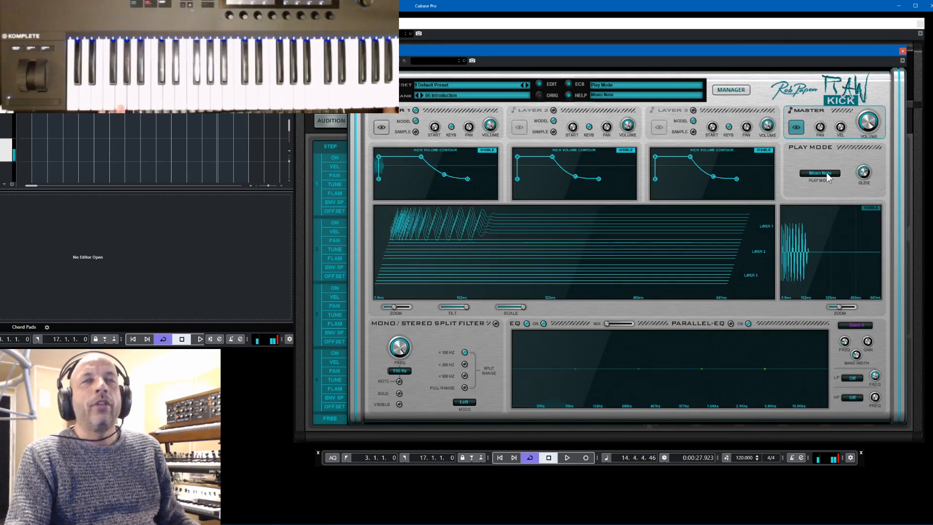
left_click(825, 172)
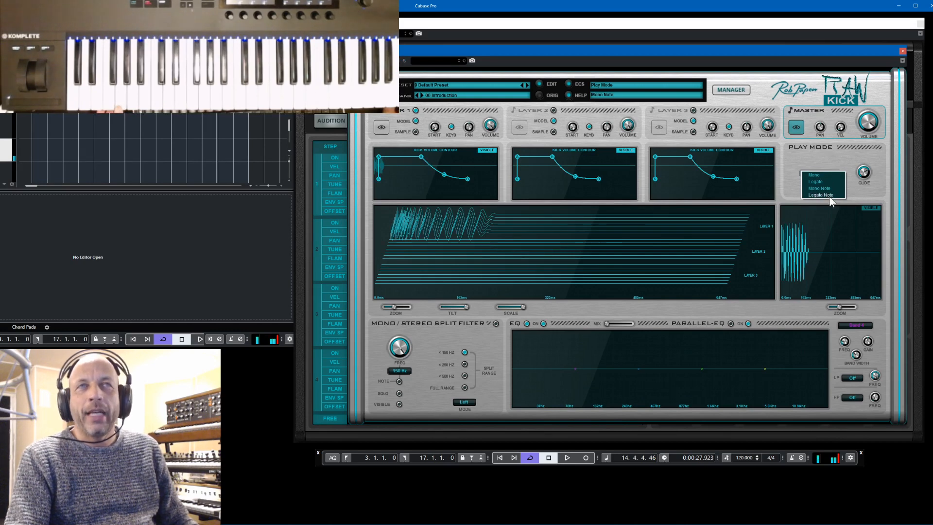
left_click(809, 182)
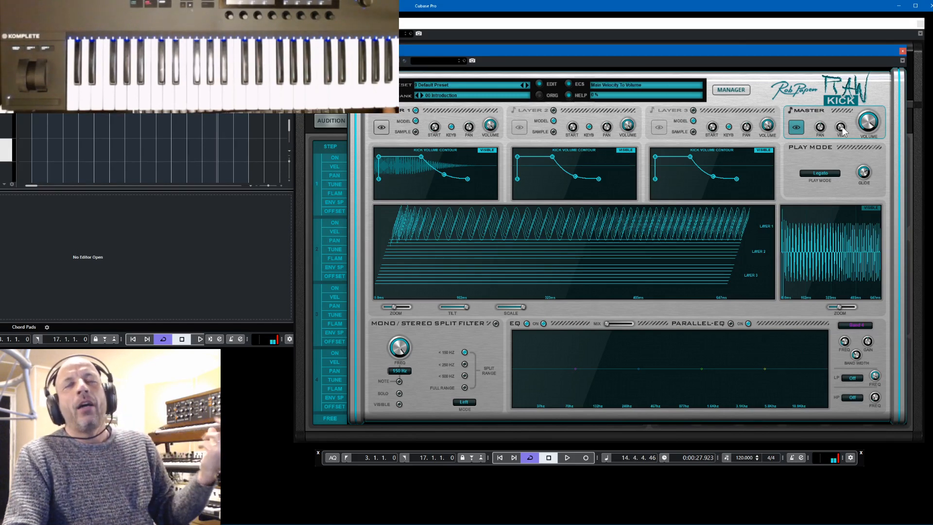
mouse_move(843, 128)
left_mouse_down()
mouse_move(852, 83)
mouse_move(853, 136)
left_mouse_up()
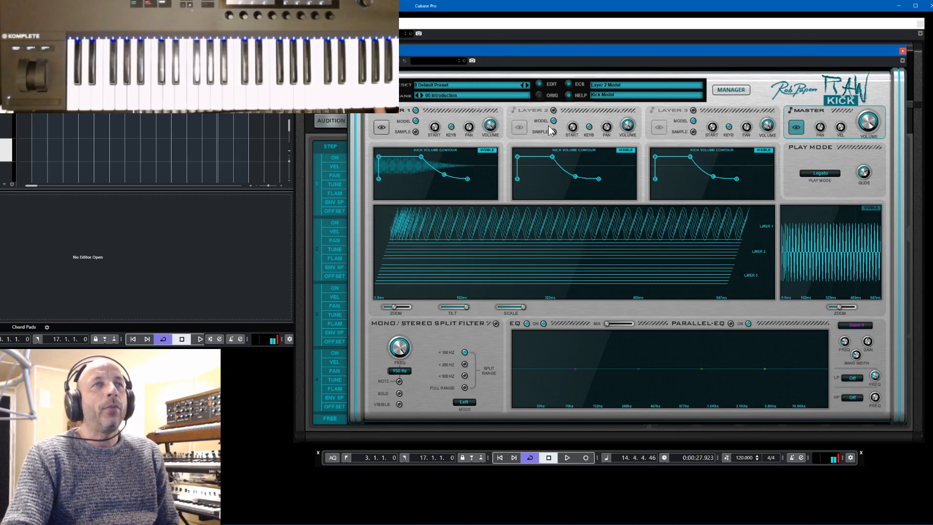
- View RAW-Kick's bank manager, then move the RAW-Kick window off Punch 2 and close it
left_click(731, 90)
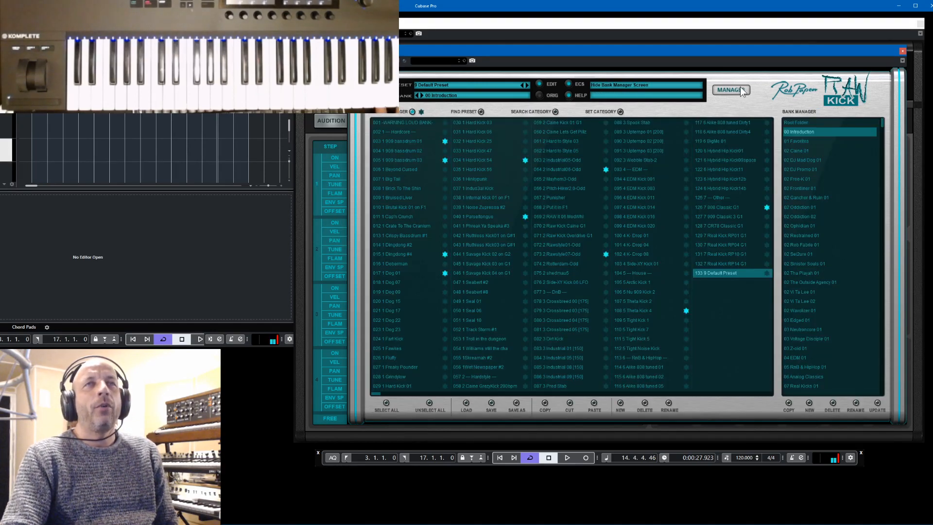
left_click(741, 90)
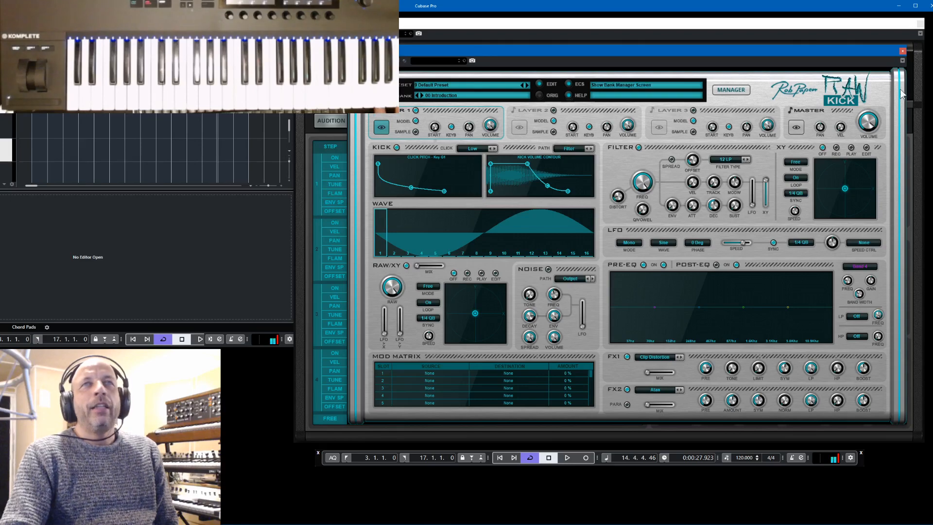
left_click_drag(878, 51, 218, 97)
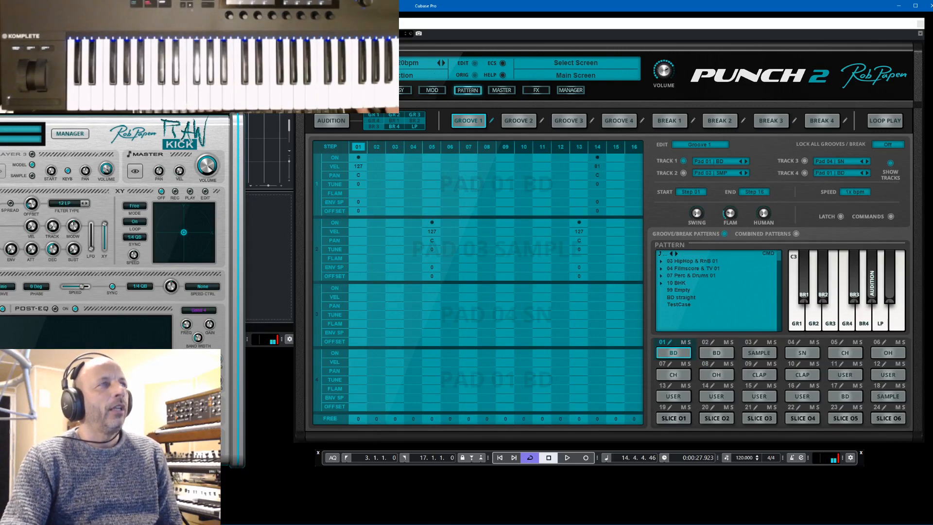
key("ctrl+w")
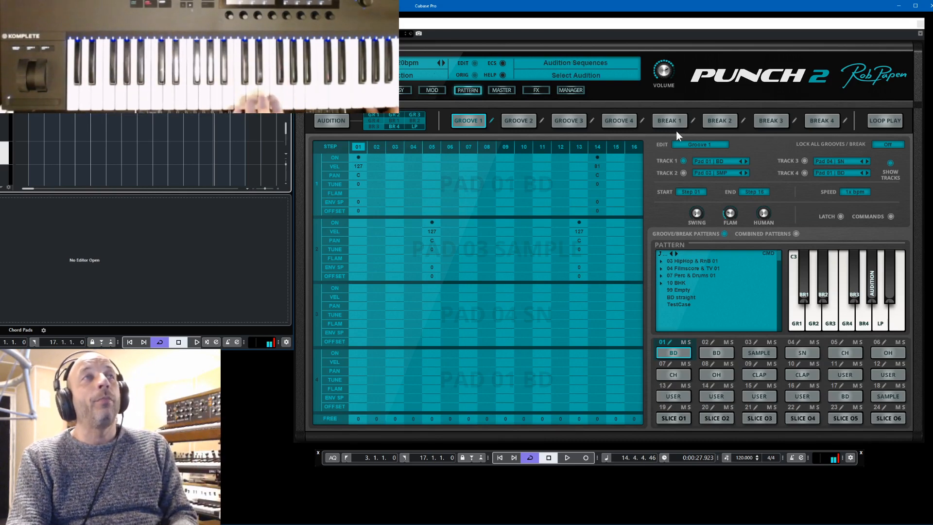
- Load the kit preset x0x0 100 JoMal from Punch 2's 05 JoMal 3 bank
left_click(568, 90)
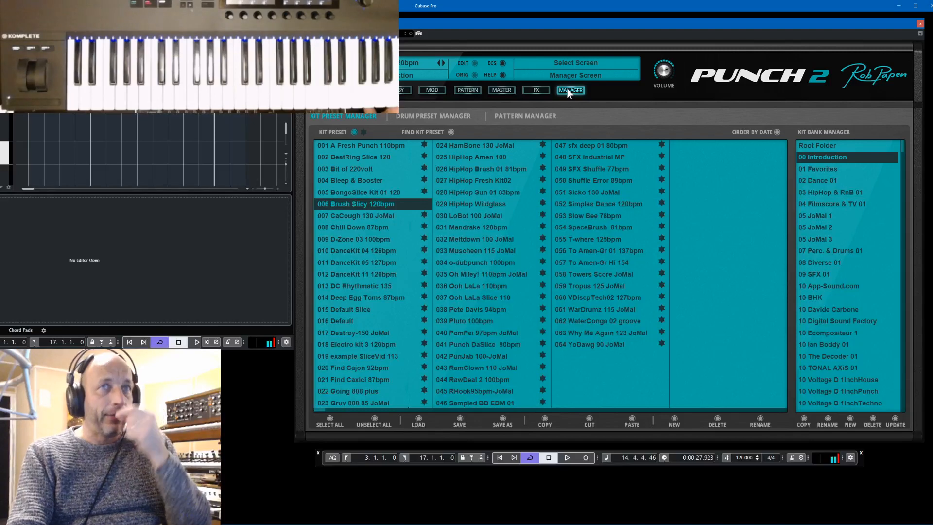
left_click(819, 239)
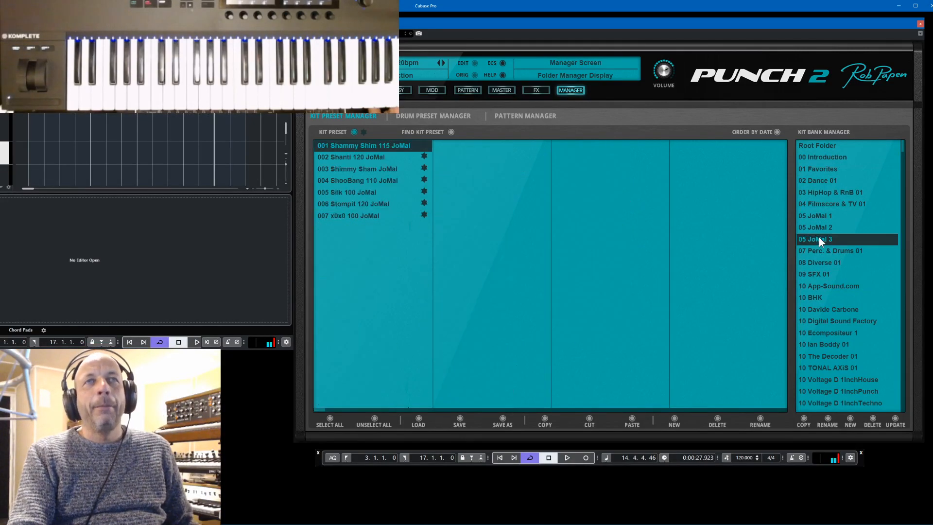
left_click(356, 214)
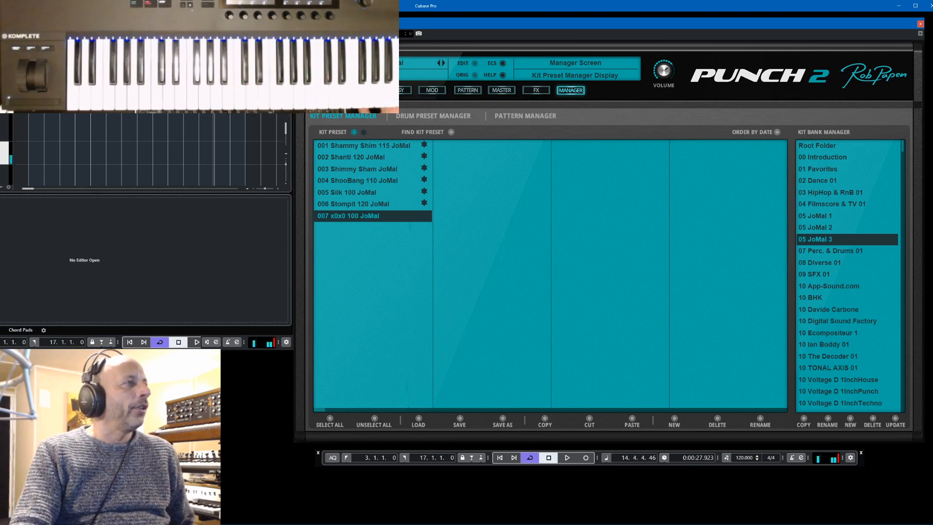
- Select the Punch track in the Cubase project and set the tempo to 100 BPM
scroll(151, 150, "down", 5)
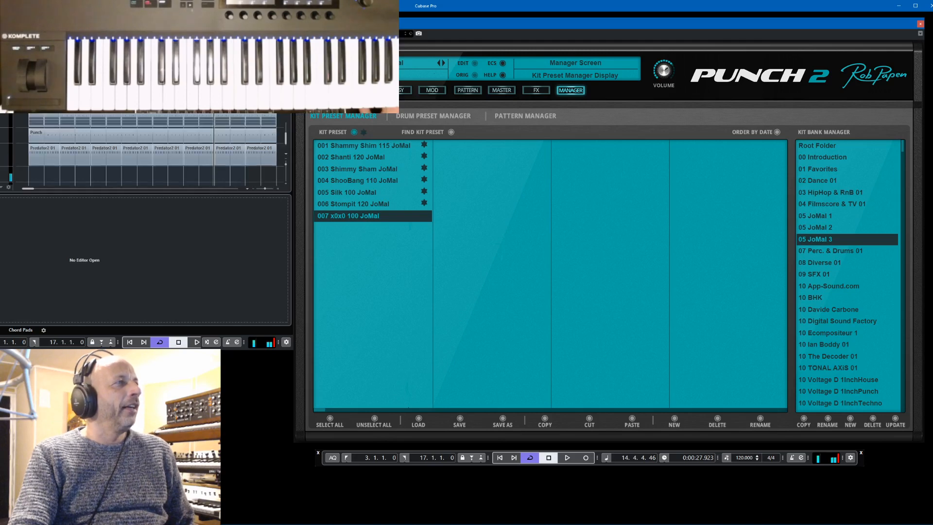
scroll(152, 149, "up", 3)
left_click(3, 120)
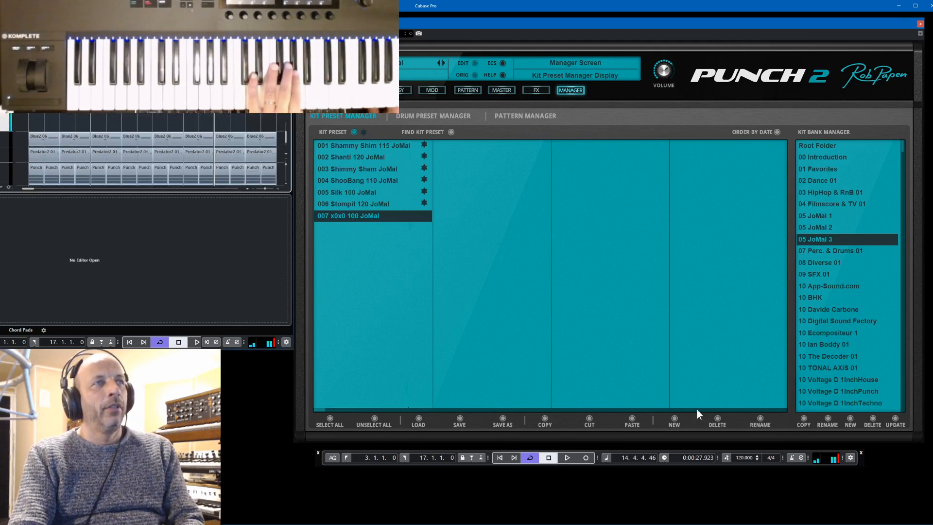
left_click(739, 459)
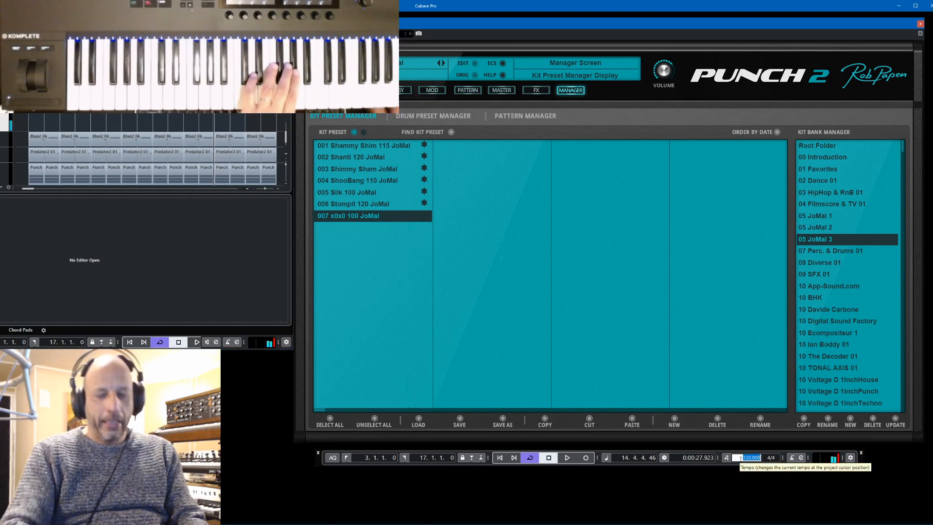
type("100")
key("Return")
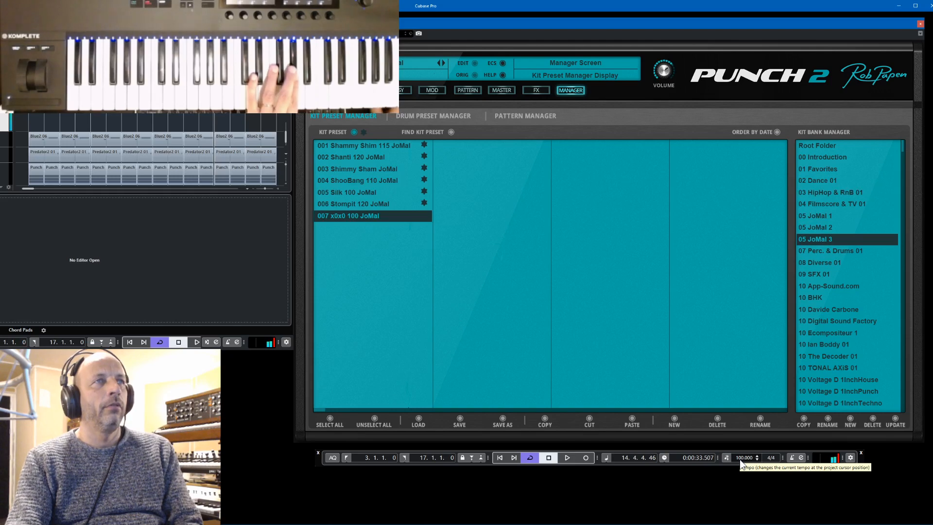
- Examine the loaded kit's Groove 1 pattern steps and its pad assignments while the groove plays
left_click(462, 91)
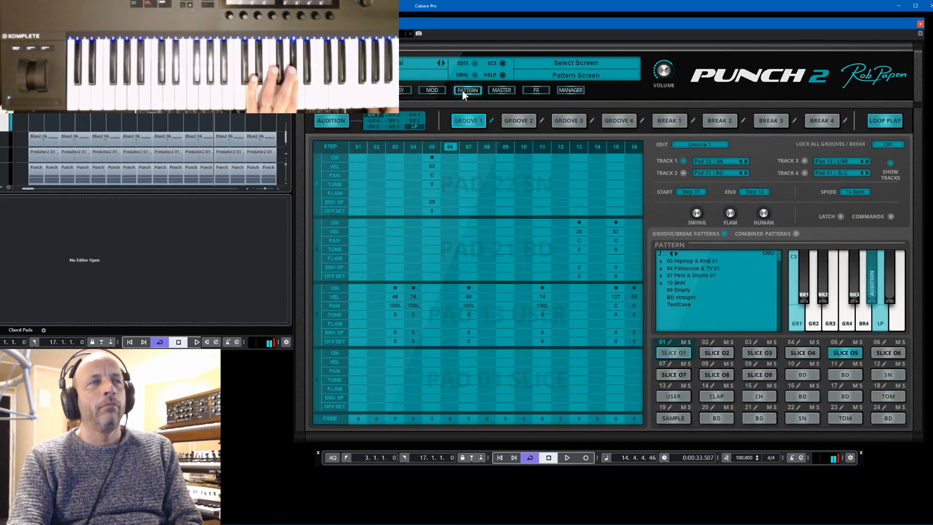
left_click(364, 90)
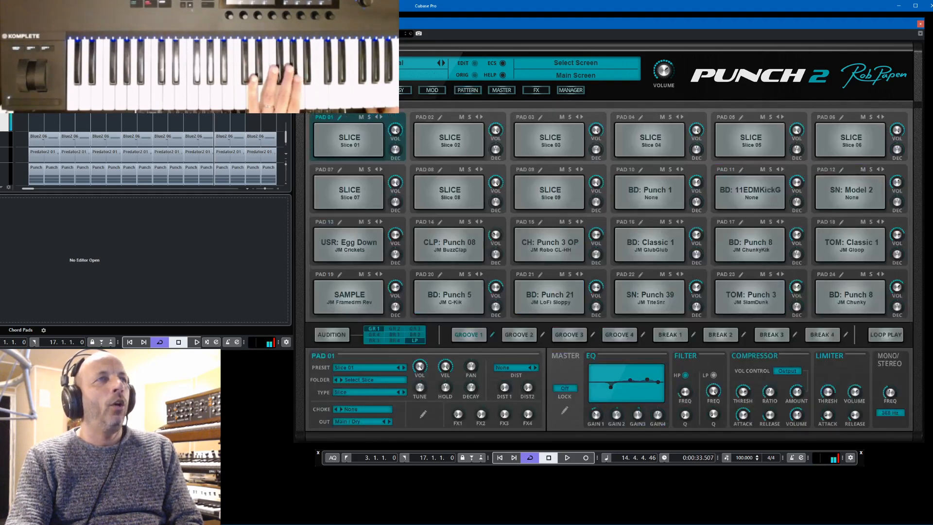
left_click(467, 90)
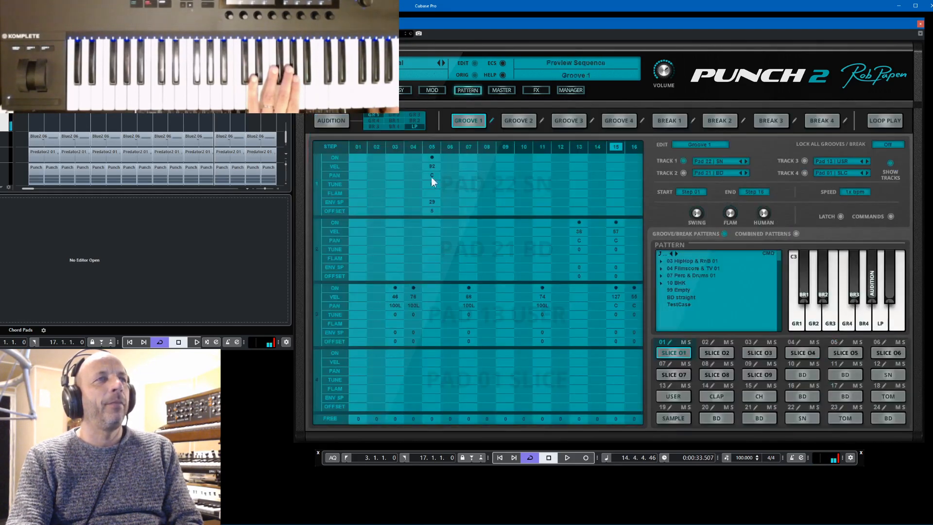
- Load the kit preset Stompit 120 JoMal and set the project tempo to 120 BPM
left_click(569, 91)
left_click(348, 202)
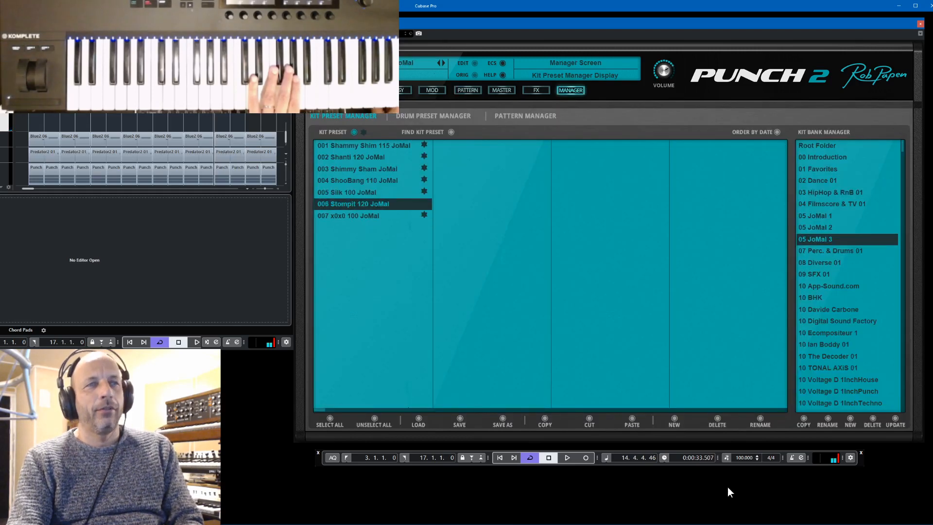
double_click(735, 458)
type("120")
key("Return")
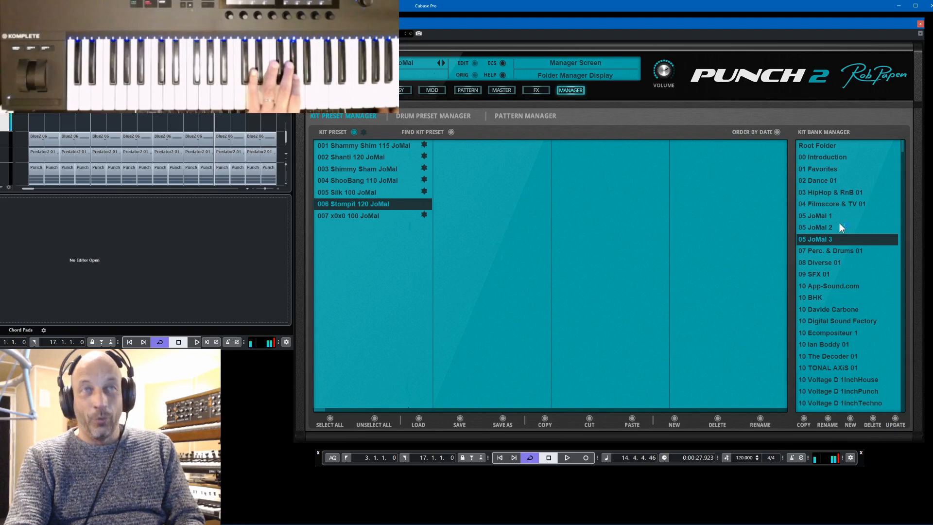
- Open the 05 JoMal 2 kit bank, order its presets by date, and browse the list
left_click(821, 228)
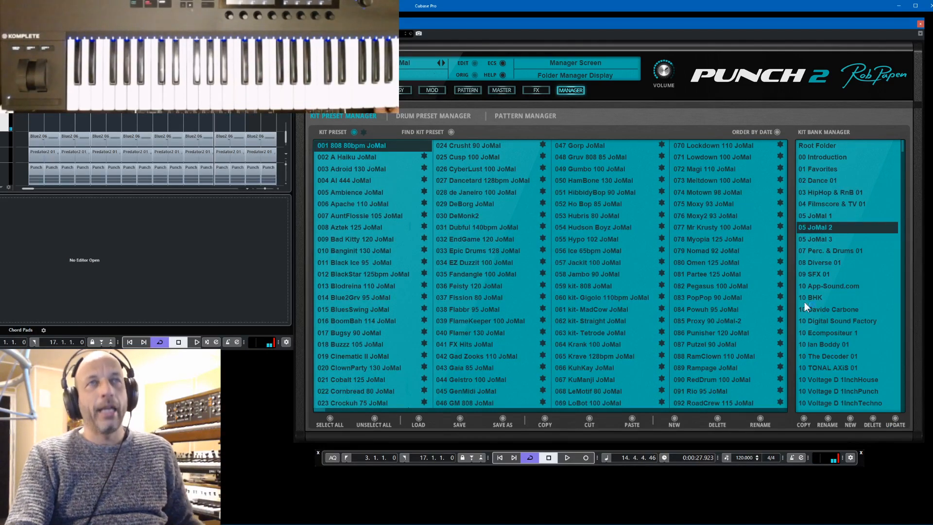
left_click(777, 132)
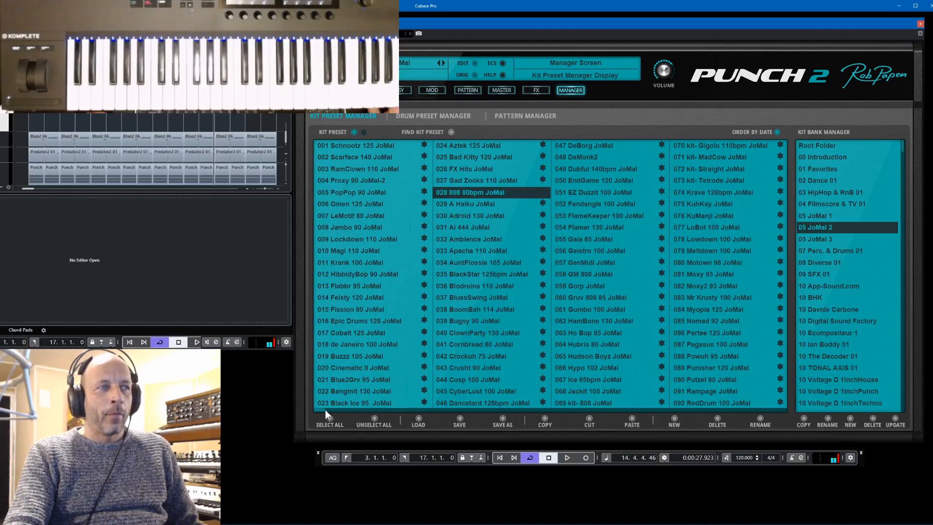
scroll(346, 142, "down", 2)
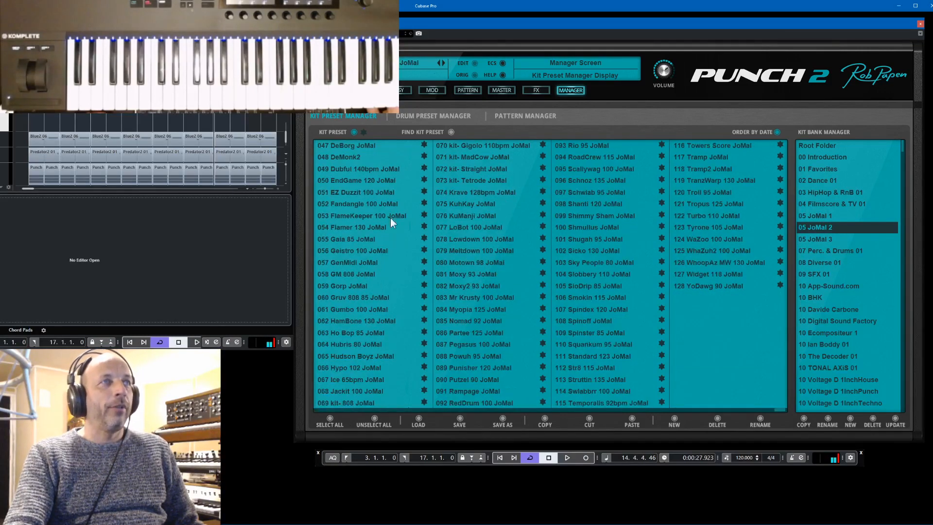
- Load the kit presets 003 RamClown 110 JoMal and 006 Omen 125 JoMal in turn from the 05 JoMal 2 bank
left_click_drag(777, 409, 335, 412)
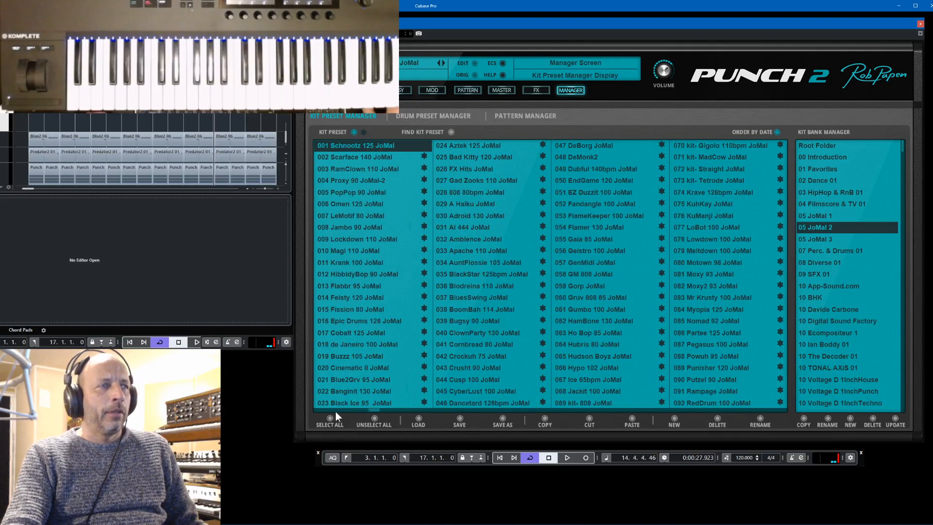
left_click(342, 168)
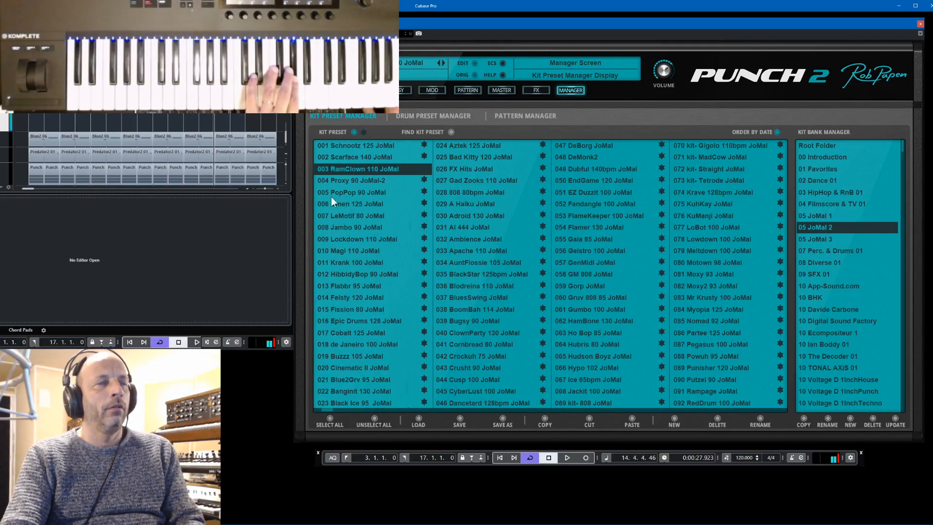
left_click(340, 205)
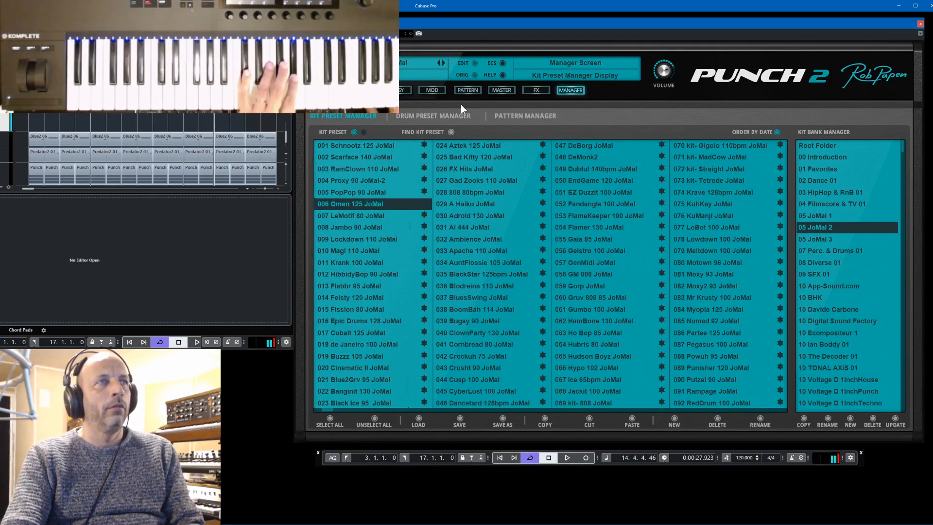
- Show pad 01's sliced loop in the slice editor, preview its synced playback, and stop it
left_click(363, 91)
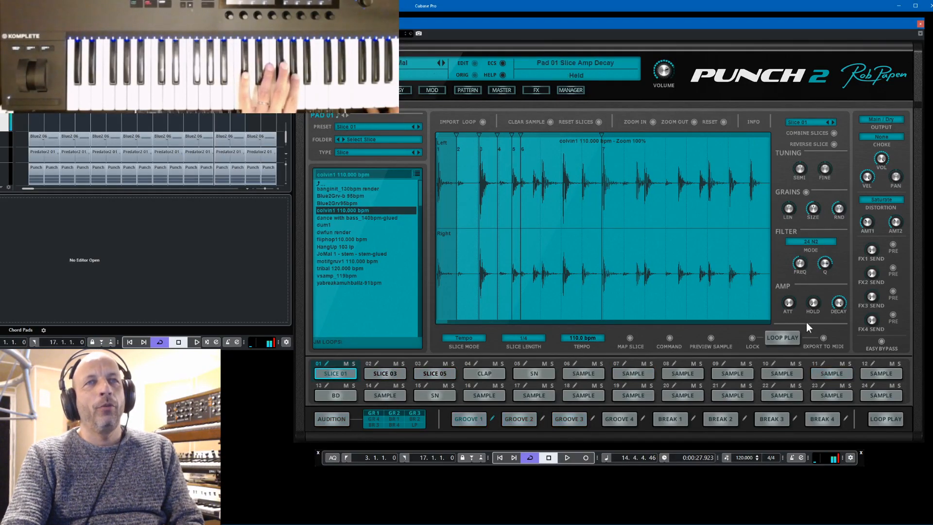
left_click(788, 336)
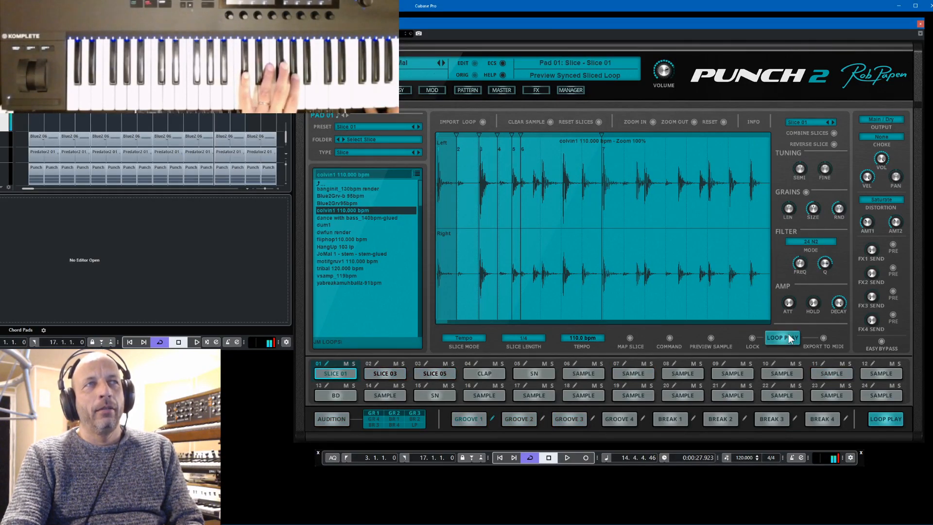
left_click(789, 338)
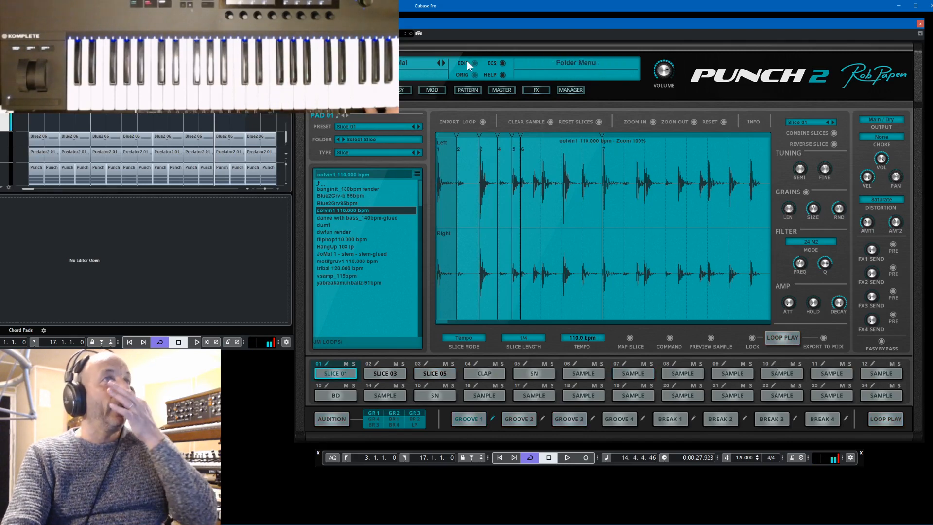
- Load the kit preset 010 Magi 110 JoMal, play it, and return to the kit preset manager
left_click(563, 89)
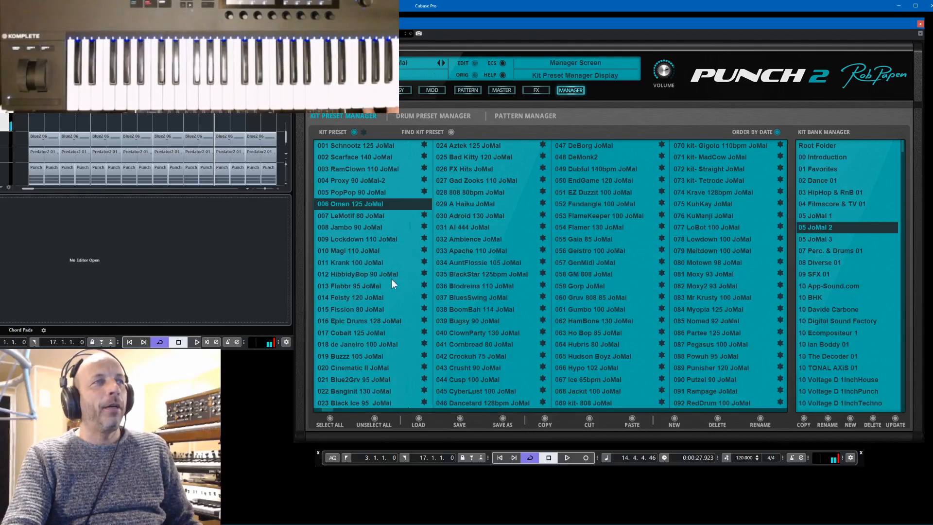
left_click(336, 250)
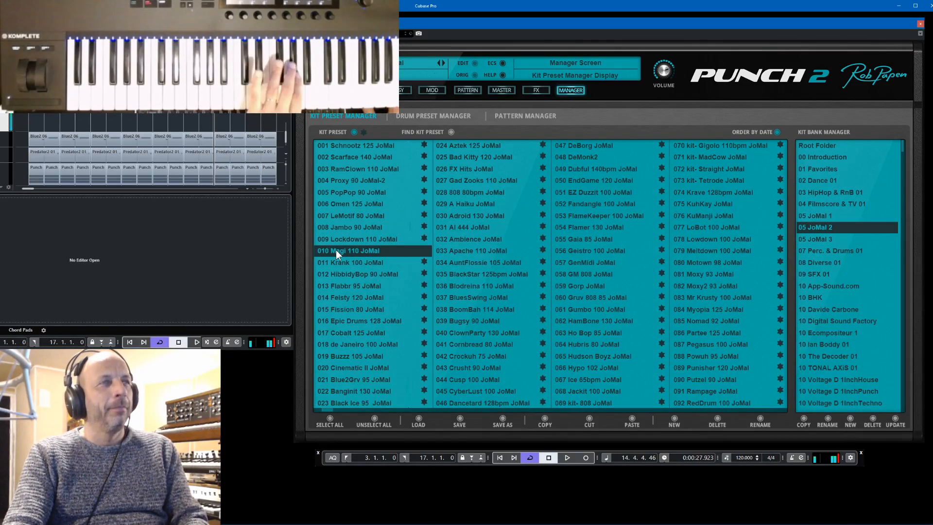
left_click(566, 90)
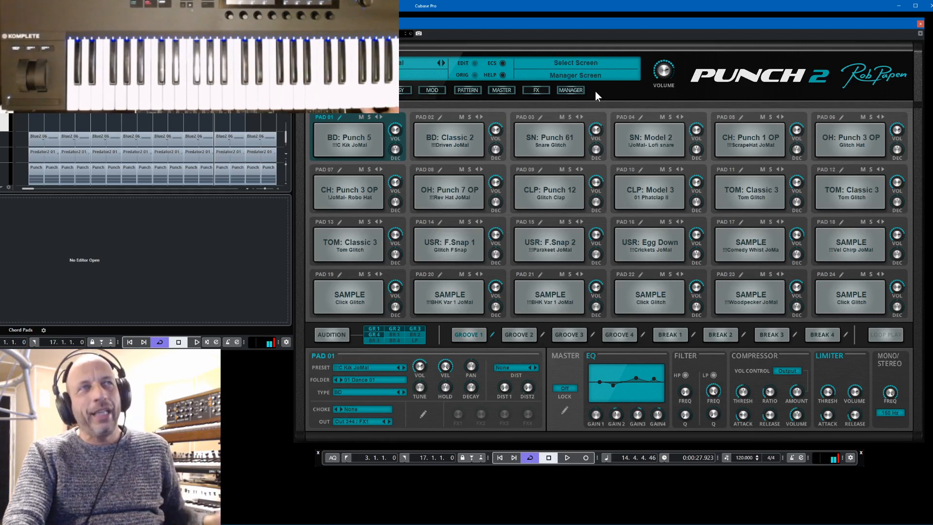
left_click(566, 90)
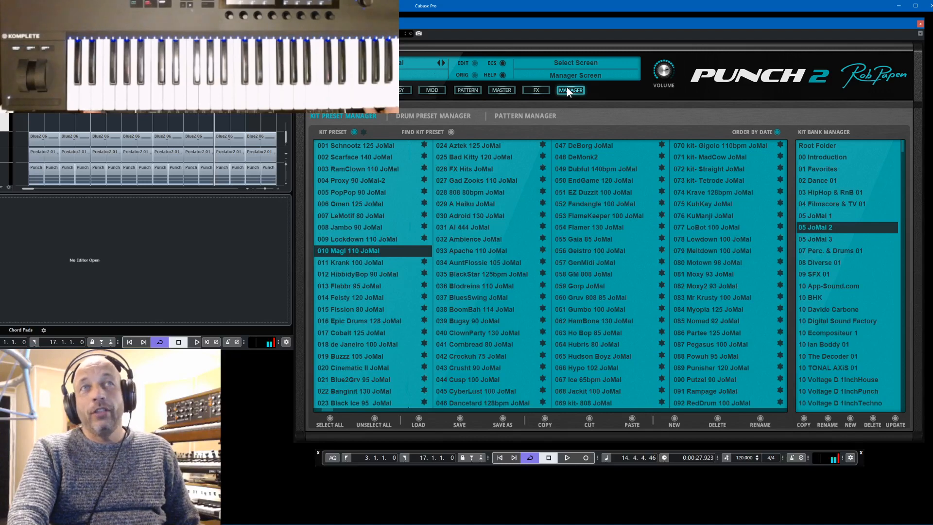
- Load the kit preset 001 Deep Egg Toms 87bpm from the 04 Filmscore & TV 01 bank and set the project tempo to 87 BPM
left_click(821, 203)
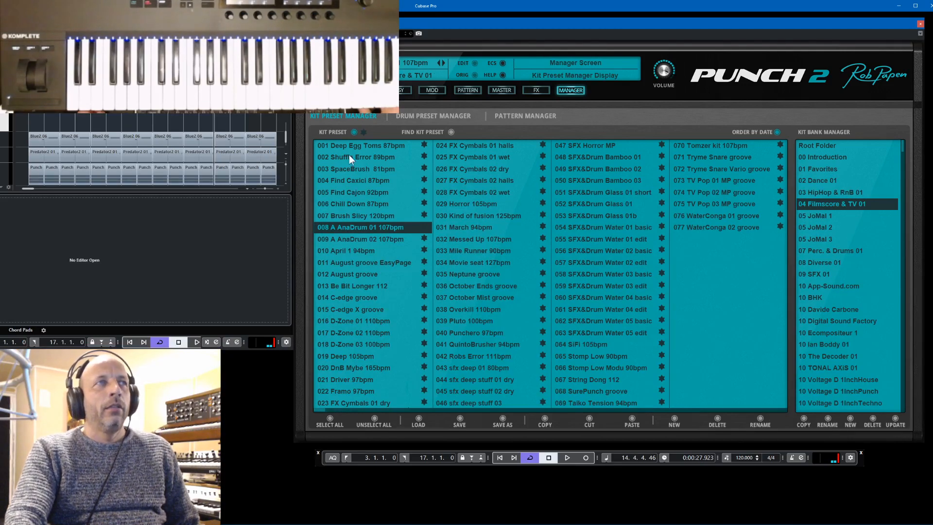
left_click(360, 145)
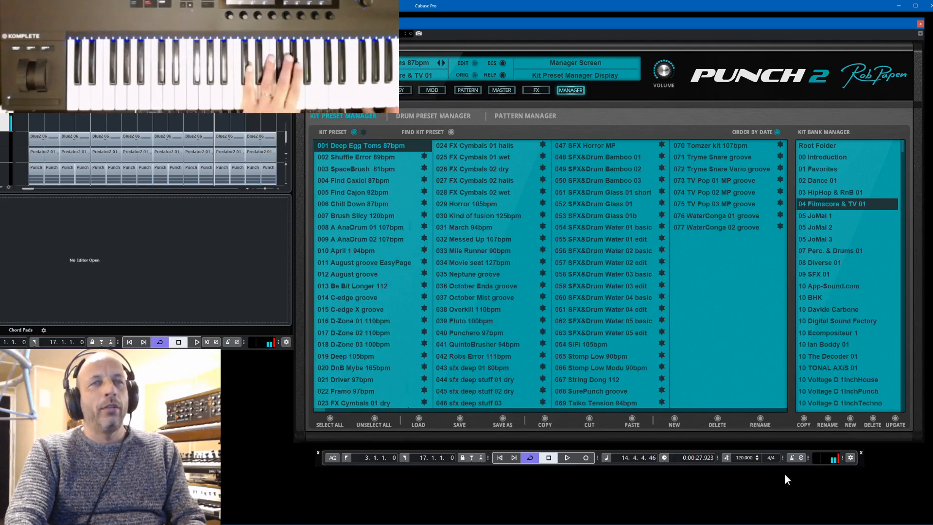
double_click(740, 456)
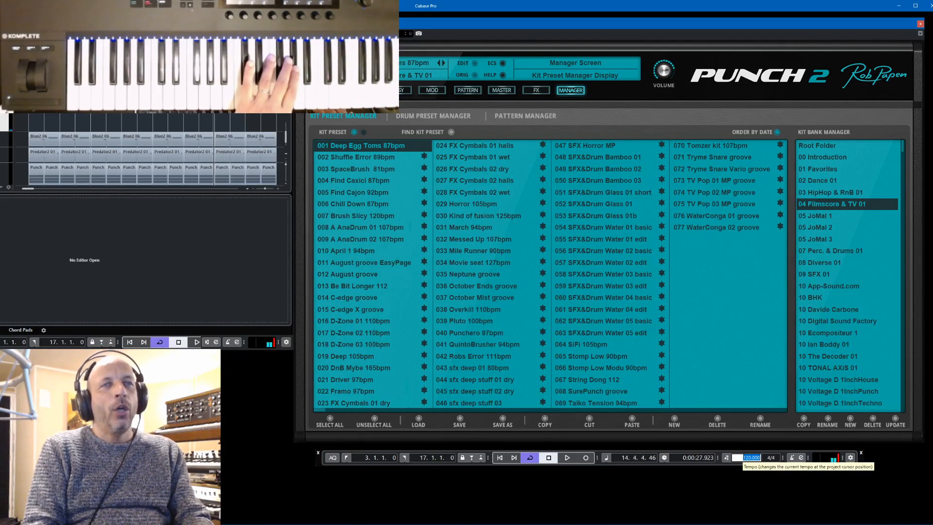
type("87")
key("Return")
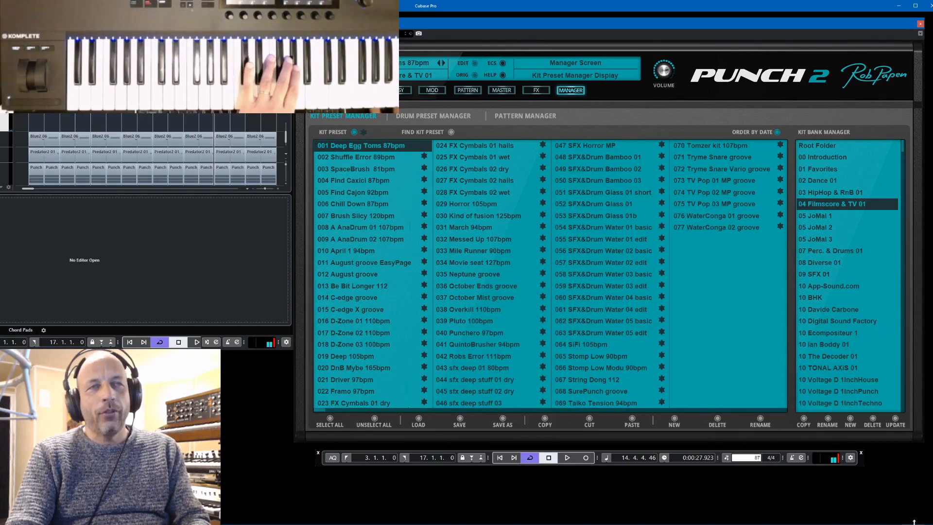
left_click(819, 490)
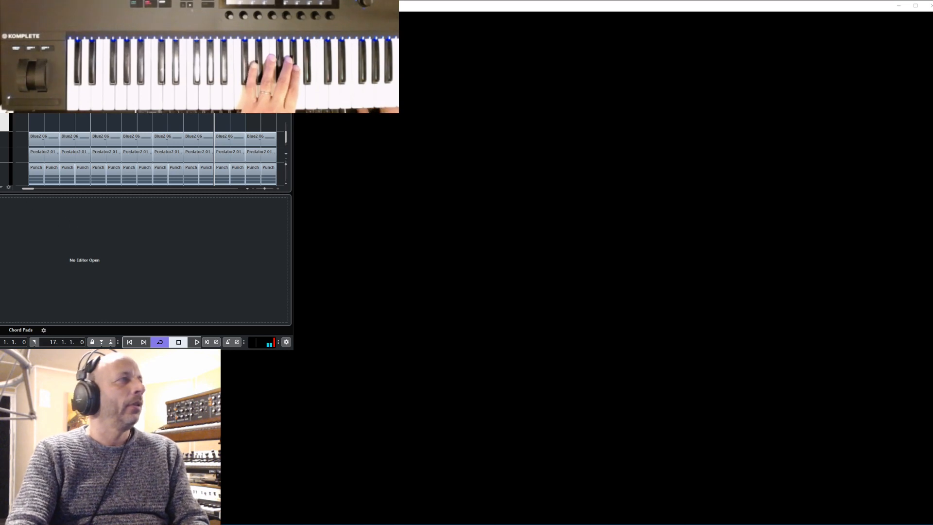
left_click(85, 260)
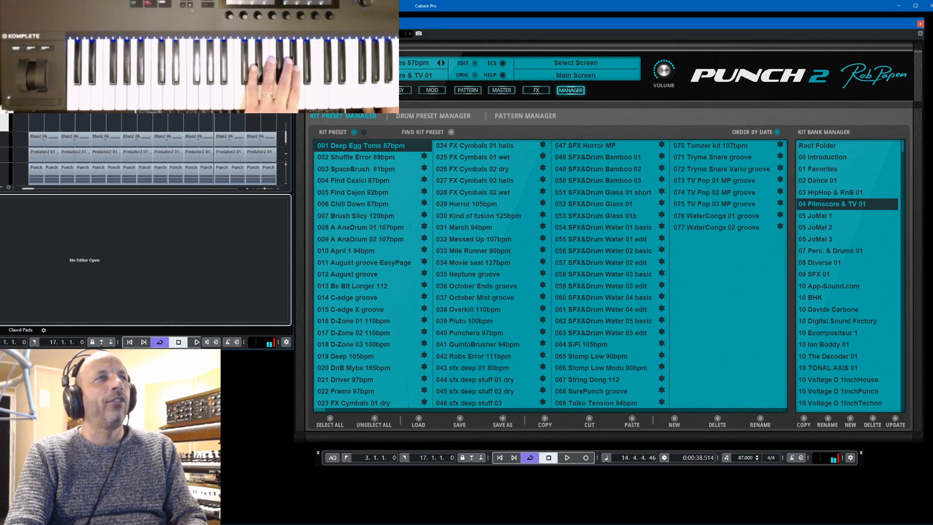
- Examine the Deep Egg Toms kit's pad assignments and pad 01's sliced egg loop
left_click(363, 89)
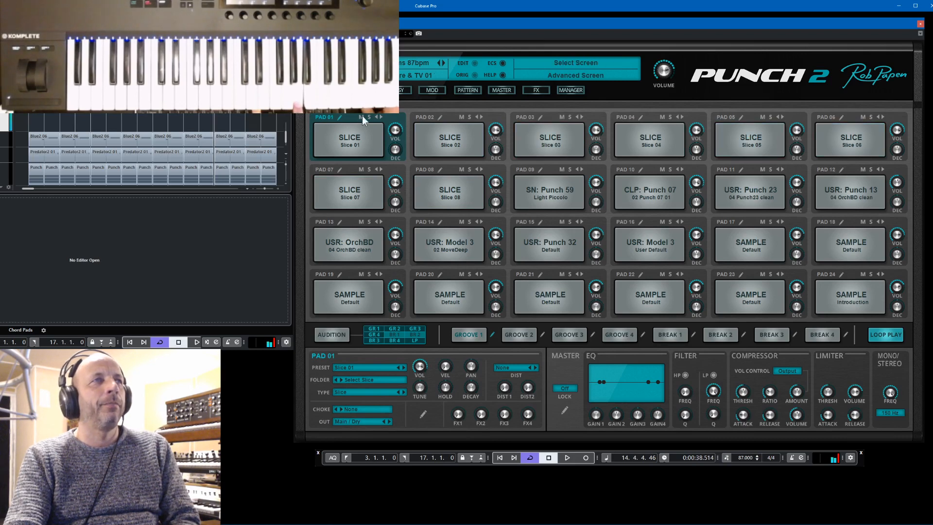
left_click(340, 117)
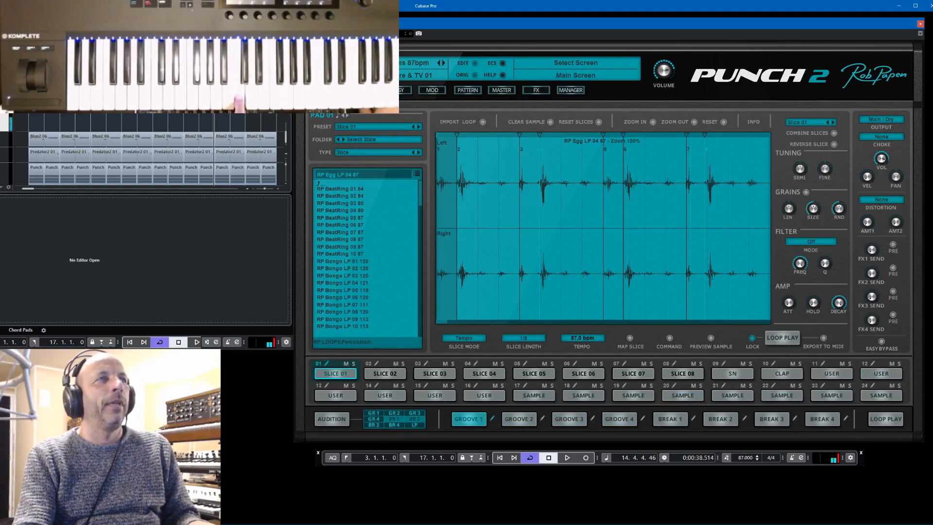
left_click(329, 90)
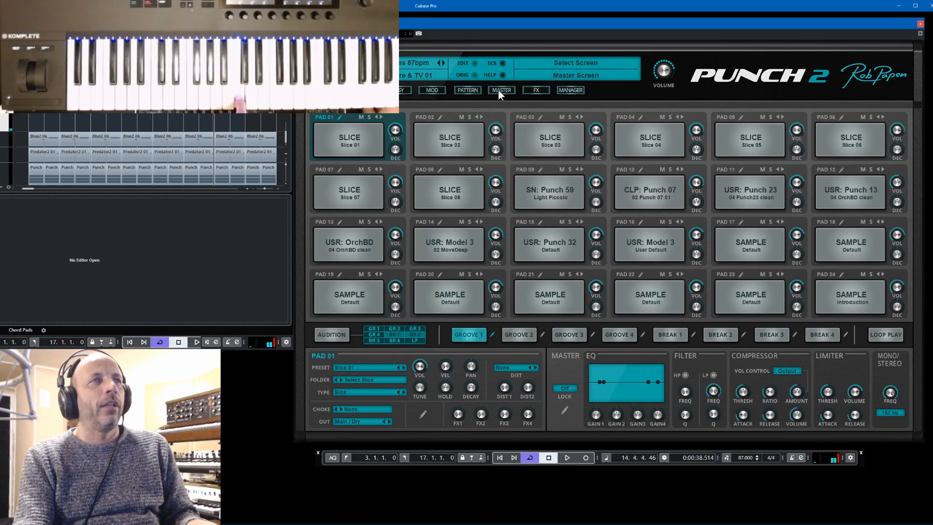
- Examine the pattern steps of Groove 1 and Groove 3 and return to the pad overview
left_click(468, 90)
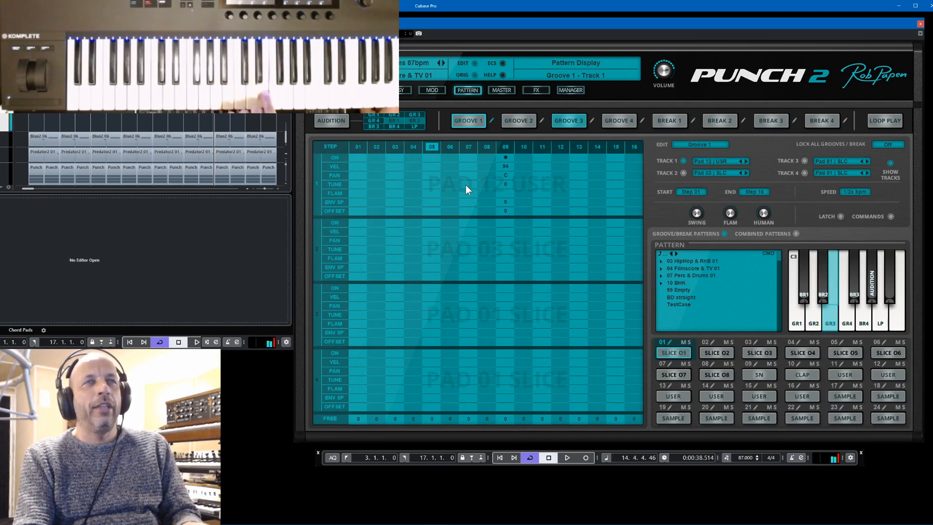
left_click(592, 121)
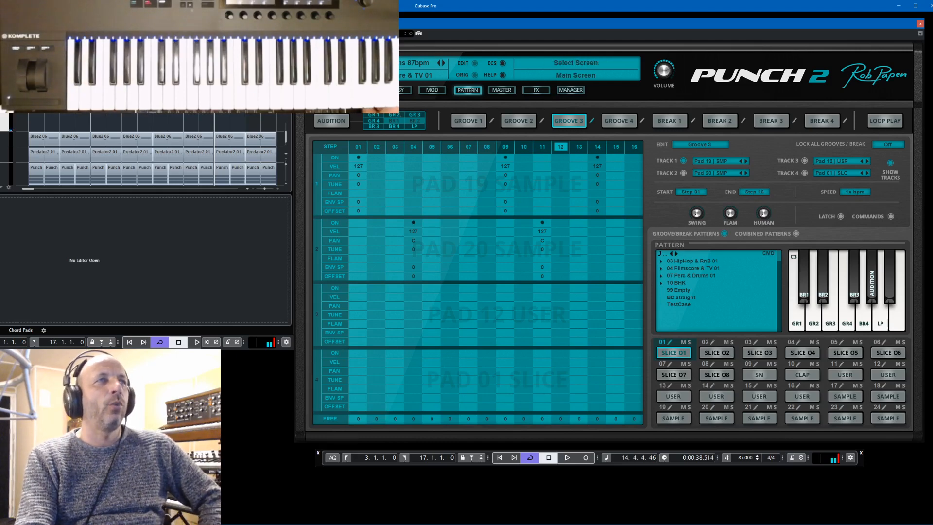
left_click(363, 90)
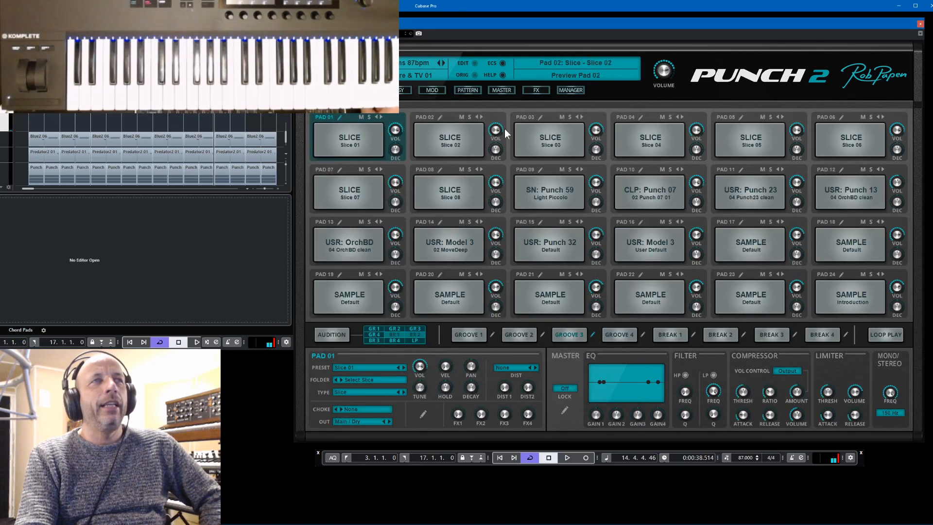
- Enable Combine Slices in pad 01's slice editor and try its FX sends while the loop plays, raising FX 2 to -2.0 dB
left_click(339, 118)
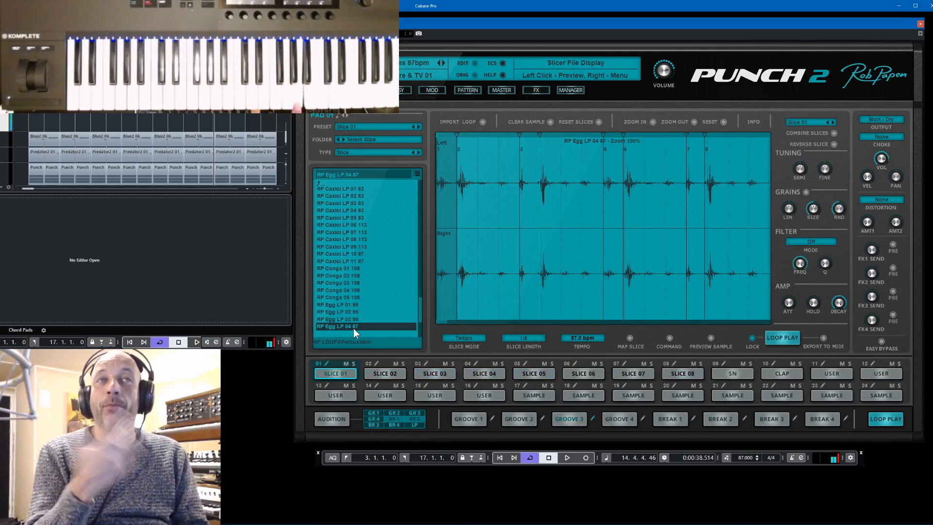
left_click(833, 134)
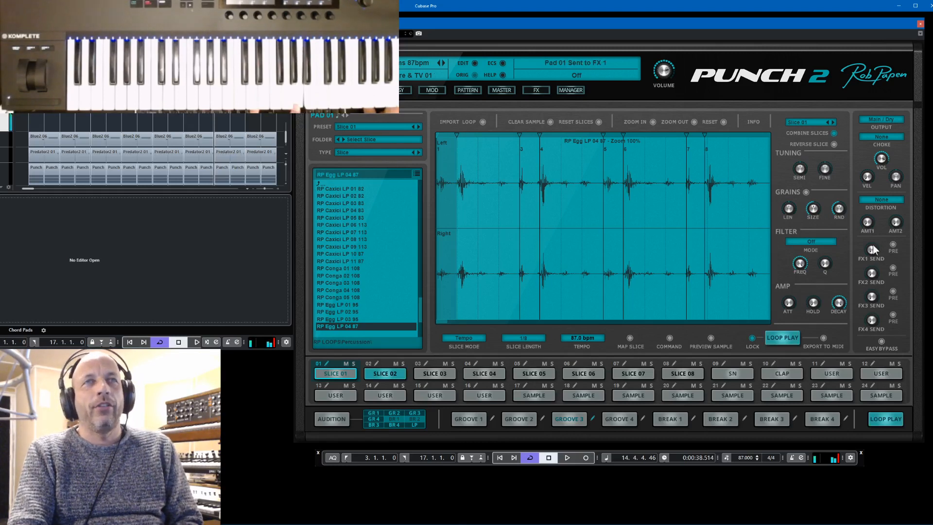
left_click_drag(873, 244, 881, 212)
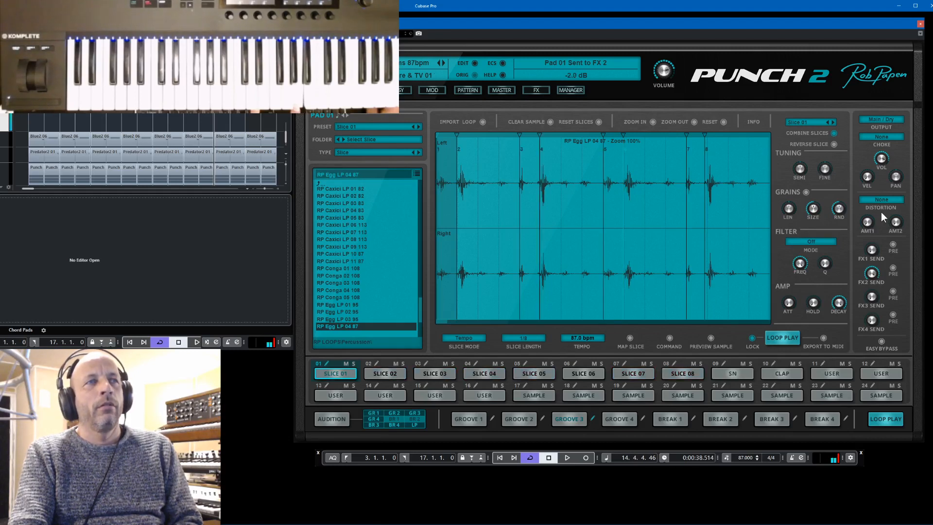
left_click_drag(871, 298, 890, 386)
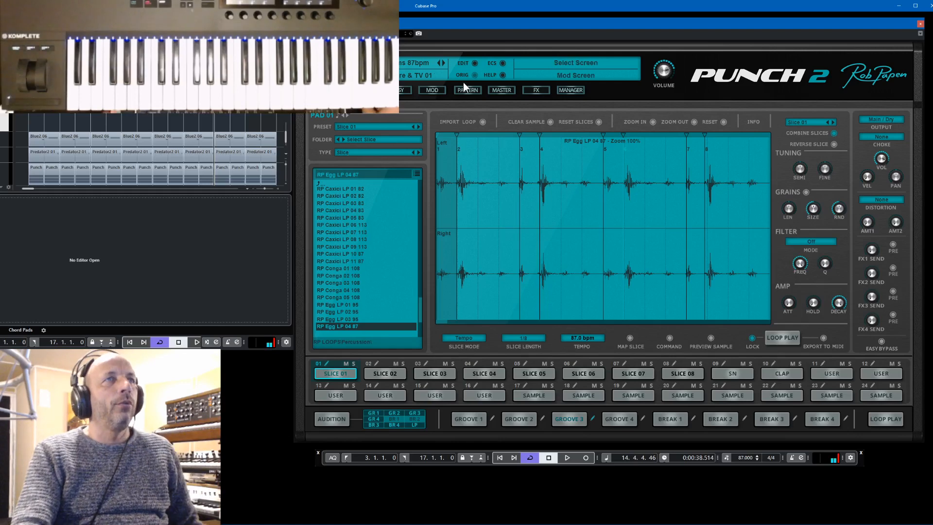
- Browse the kit banks through 09 SFX 01 and load the preset 005 Groovy Background 120 from 10 TONAL AXIS 01
left_click(576, 89)
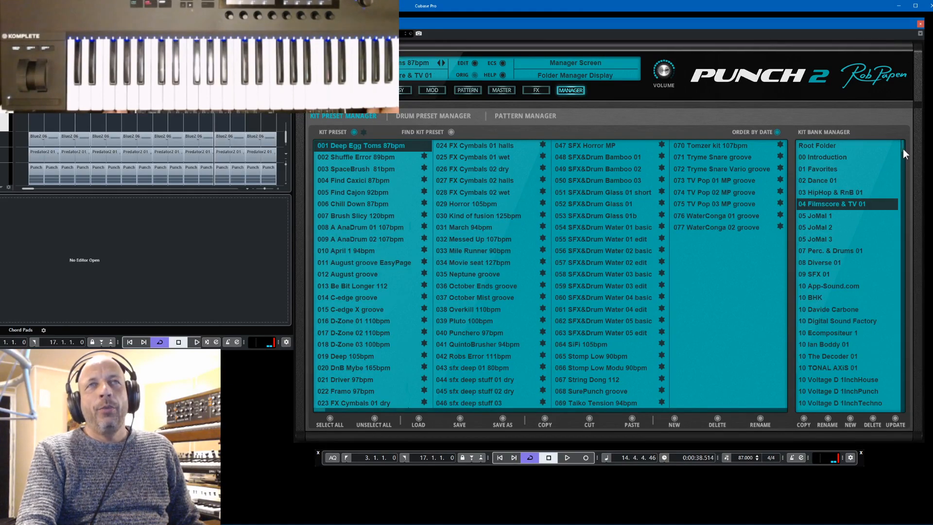
left_click_drag(902, 149, 919, 350)
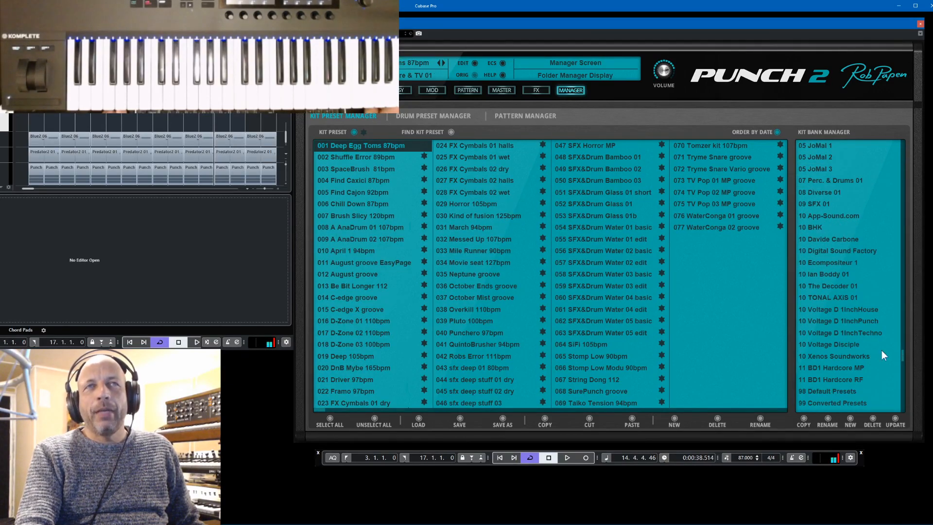
left_click(816, 203)
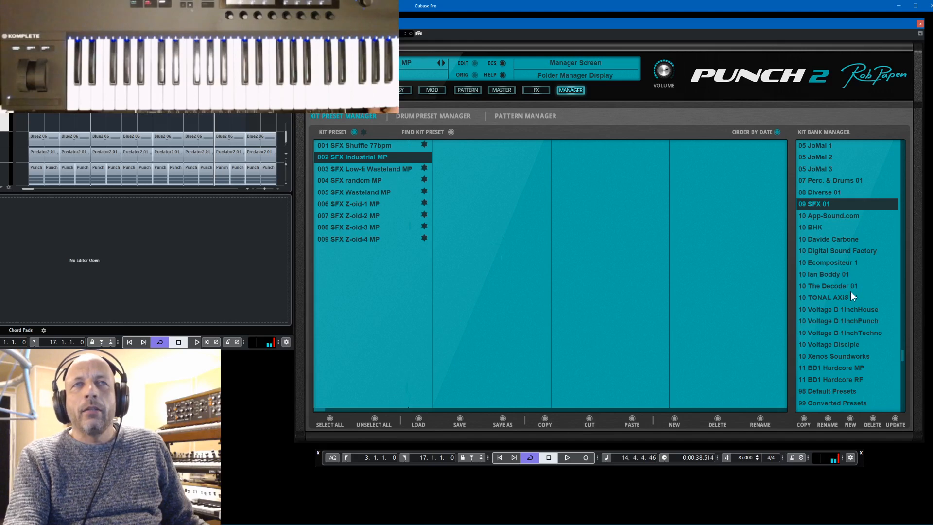
left_click(836, 299)
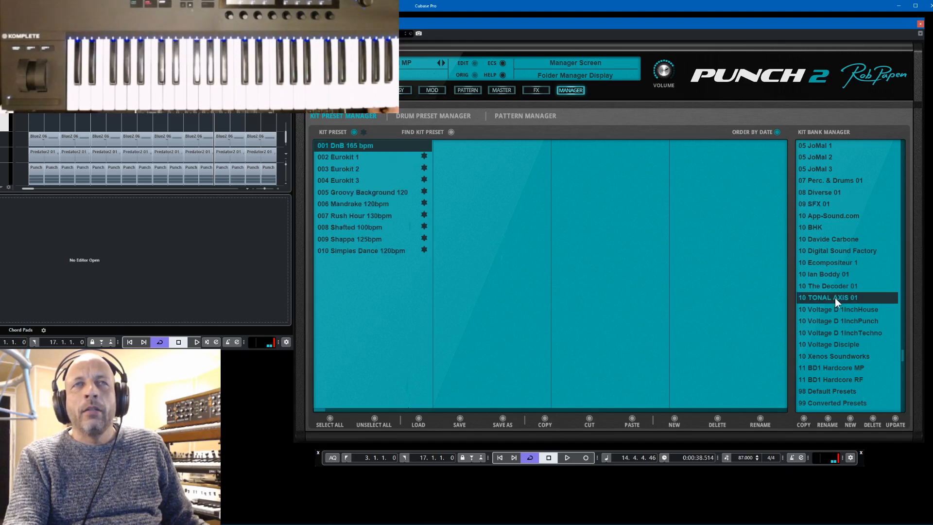
left_click(350, 192)
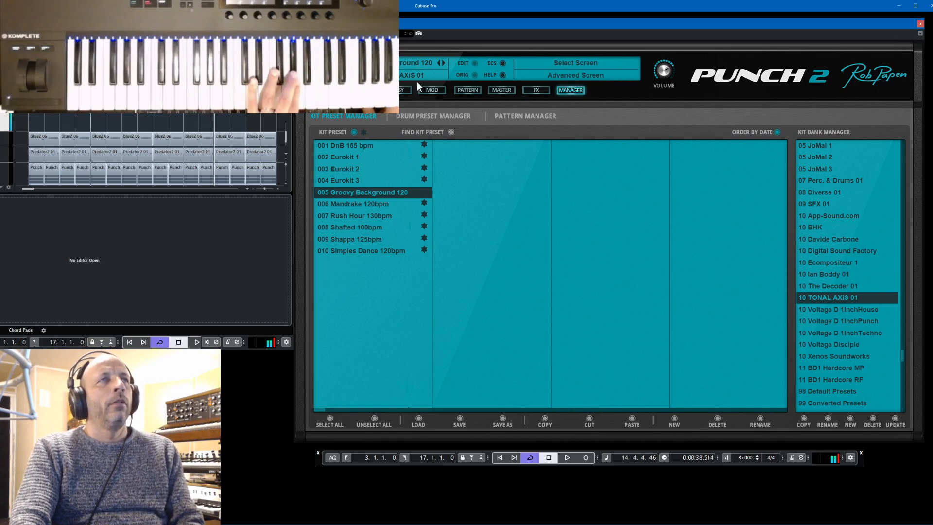
- Load the loop Driver DnB 165bpm from the TONAL AXIS REX folder into pad 01's slicer and browse the other loops
left_click(364, 91)
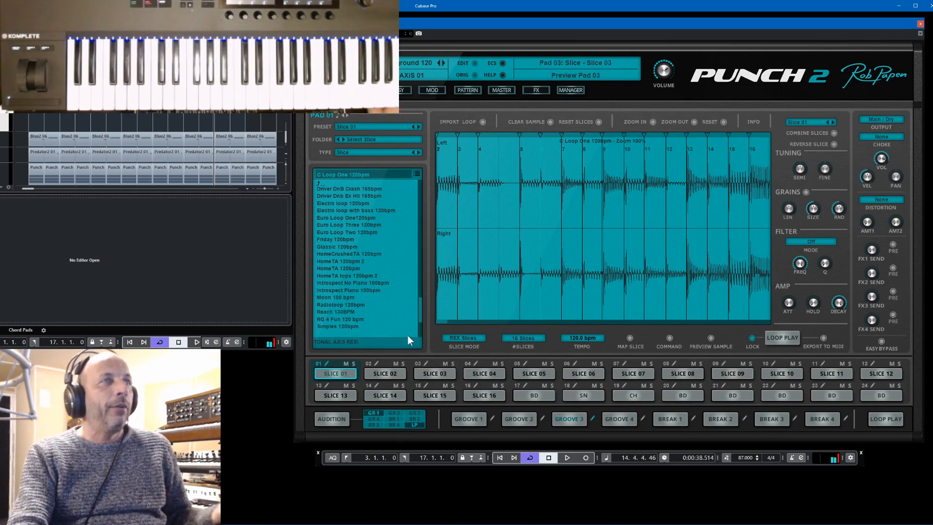
left_click(323, 183)
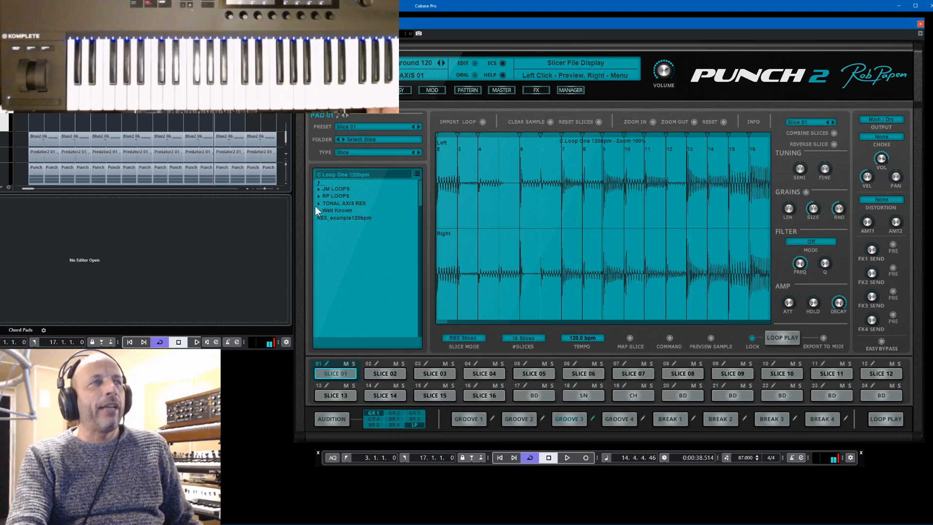
left_click(317, 203)
left_click(341, 238)
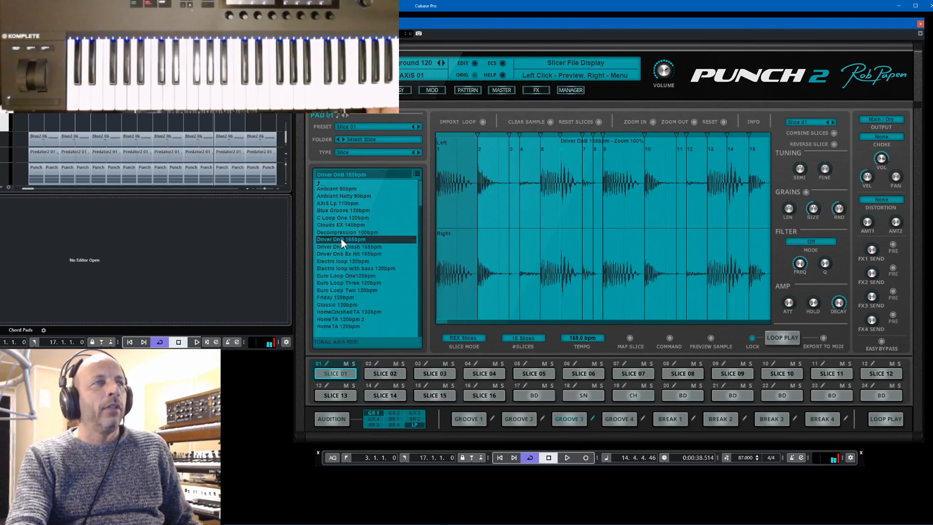
scroll(341, 238, "down", 1)
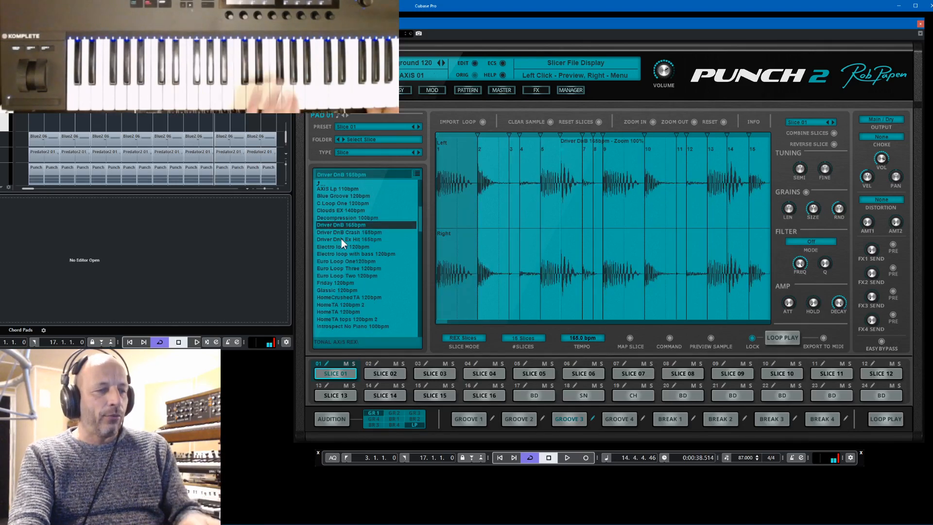
- Audition the loop Driver DnB 165bpm, load Moon 100 bpm from the same folder into the slicer and preview it
left_click(770, 335)
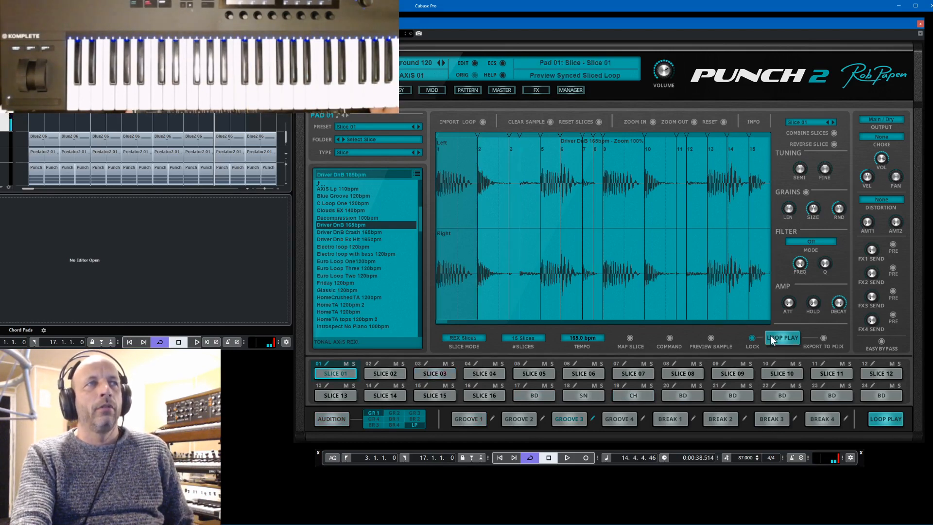
left_click(771, 335)
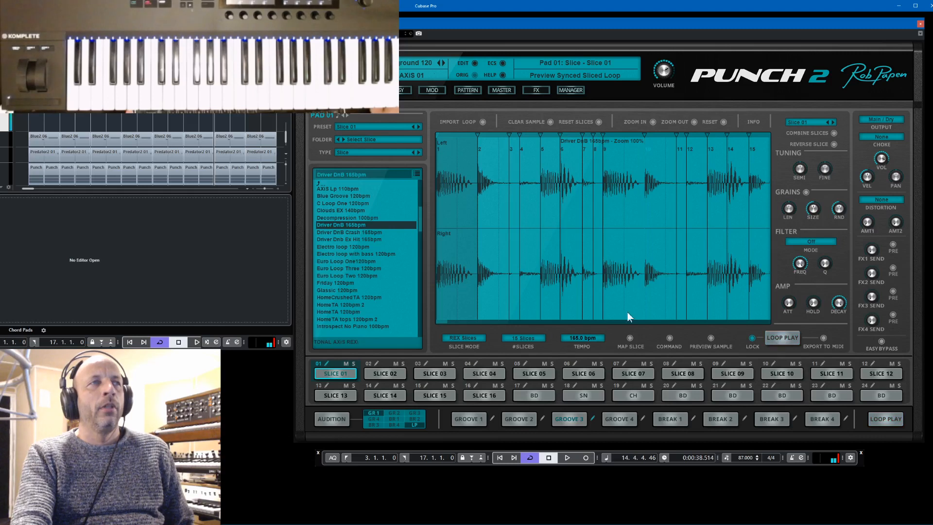
scroll(420, 223, "down", 1)
scroll(428, 259, "down", 2)
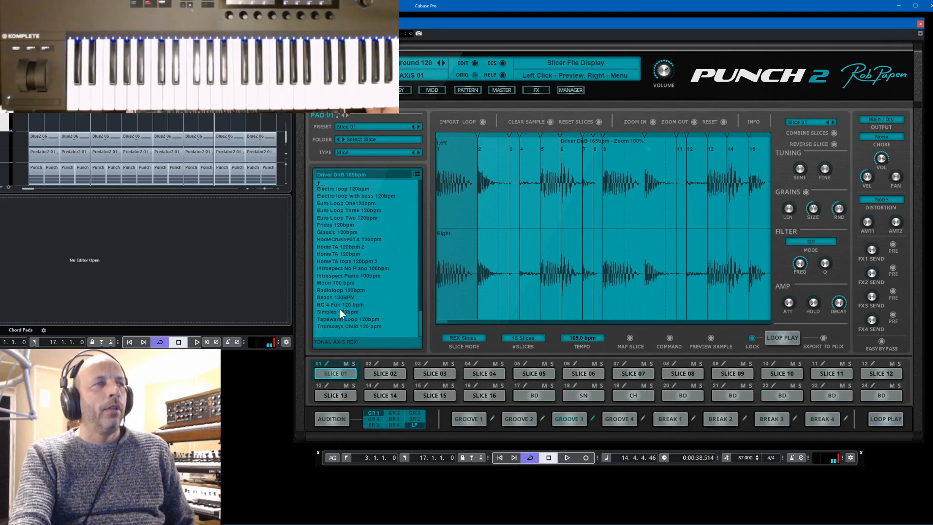
left_click(331, 284)
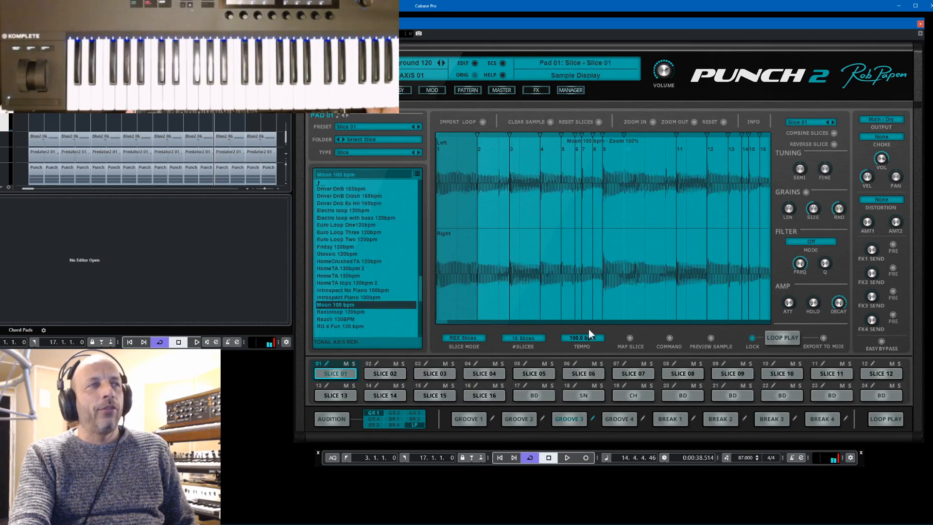
left_click(774, 339)
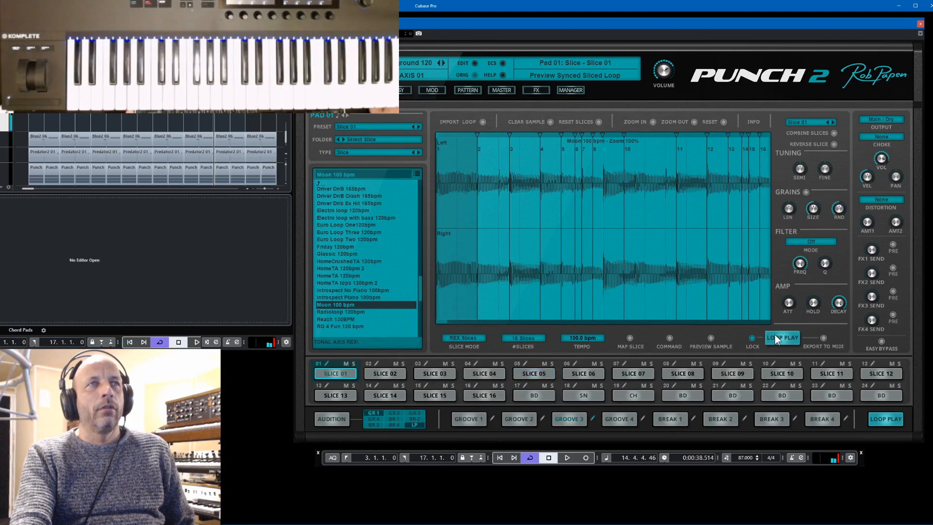
left_click(774, 336)
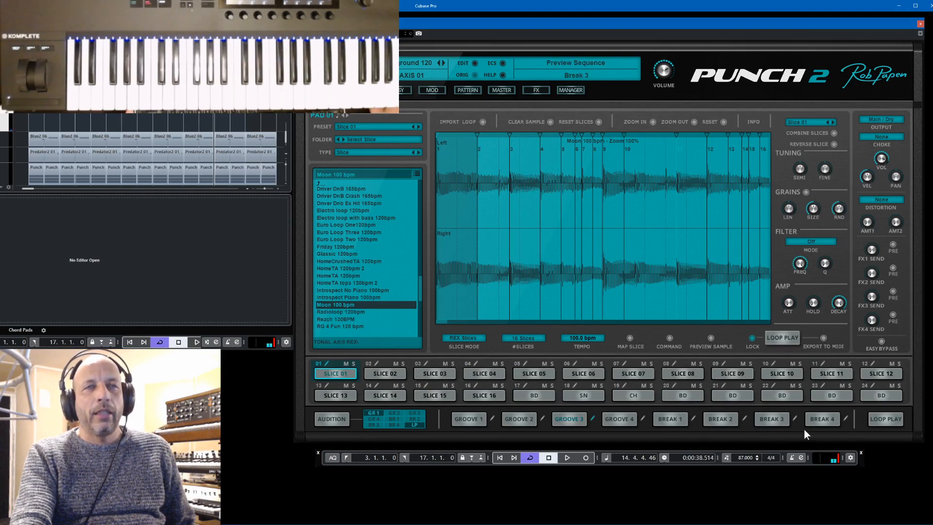
left_click(711, 338)
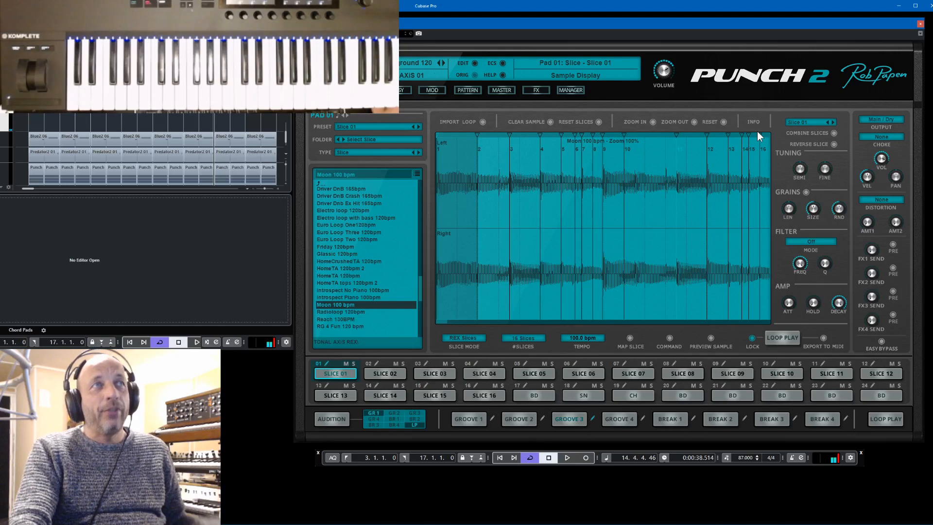
- Load the kit preset 004 HipHop Brush 01 81bpm from the 03 HipHop & RnB 01 bank
left_click(403, 90)
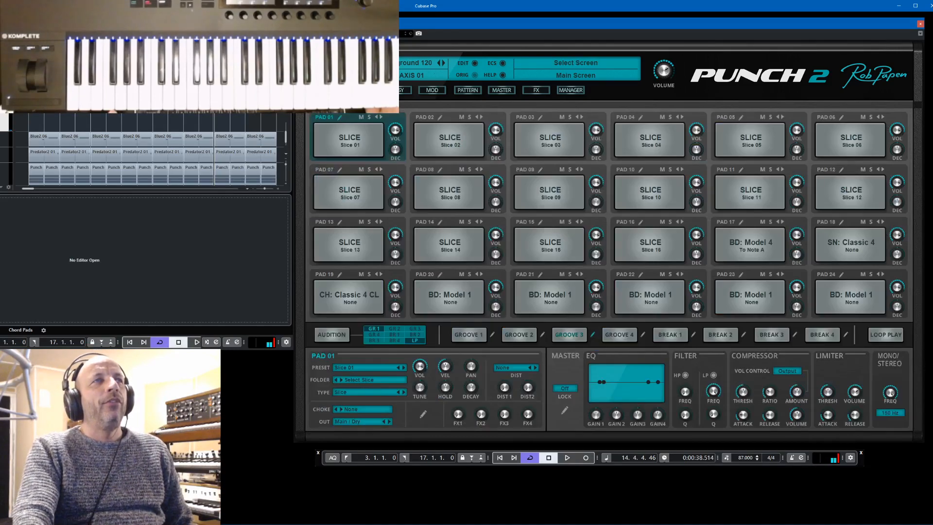
left_click(571, 90)
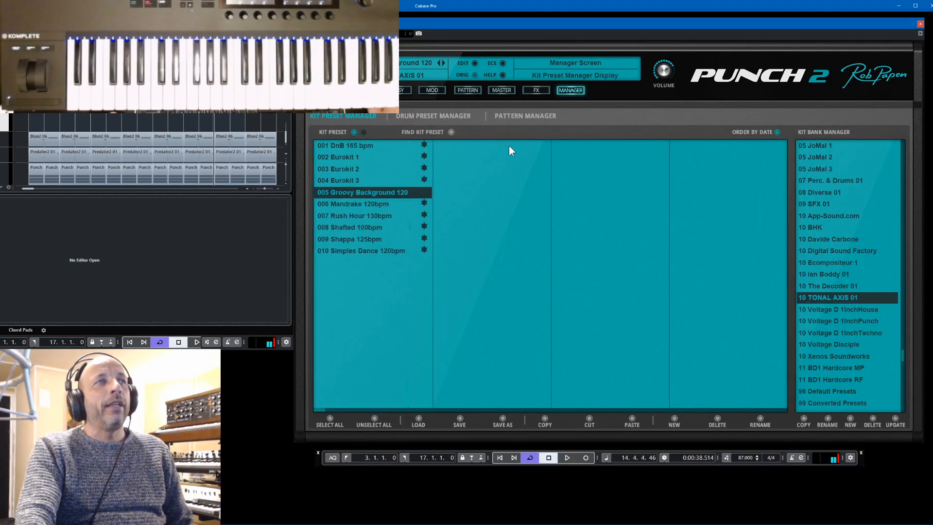
left_click(570, 90)
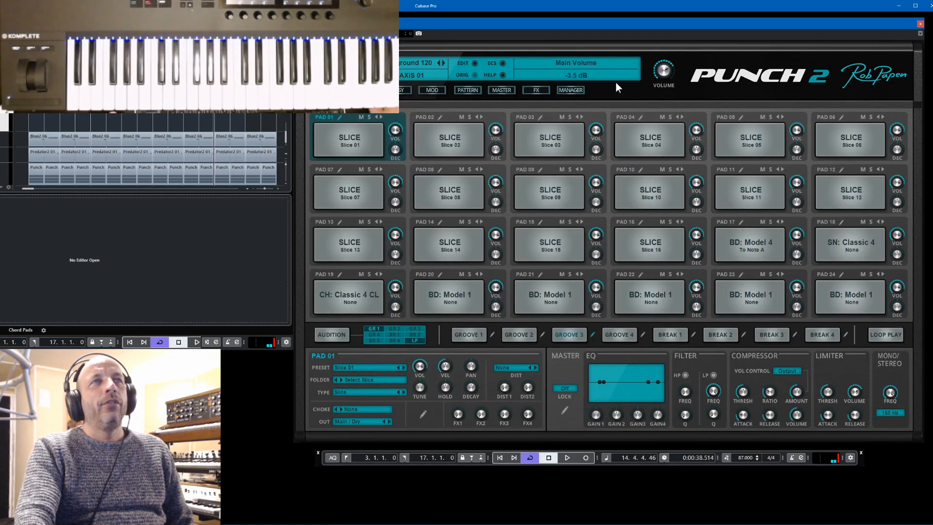
left_click(568, 90)
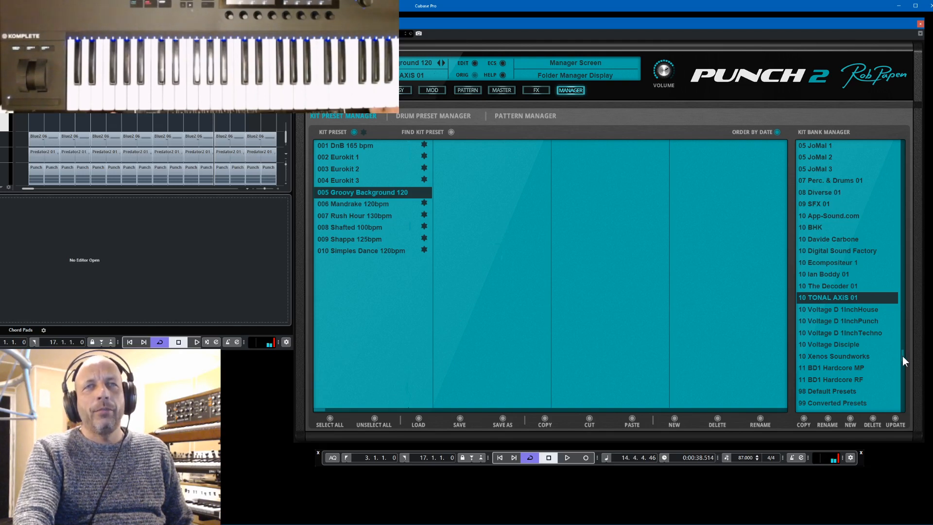
left_click_drag(902, 356, 880, 135)
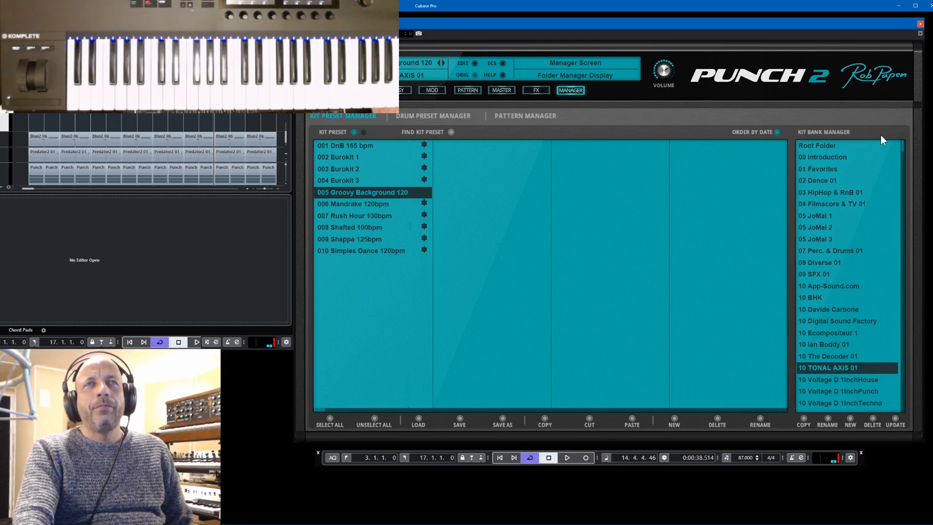
left_click(825, 192)
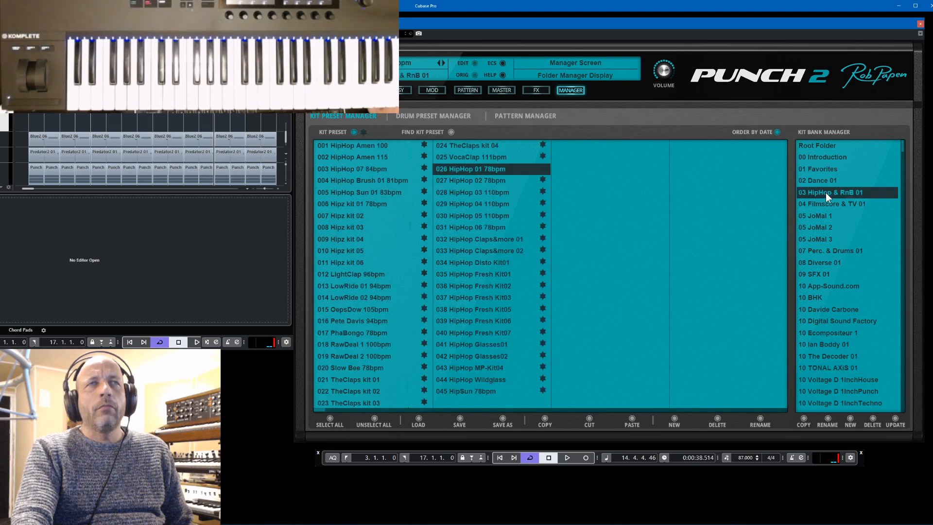
left_click(363, 182)
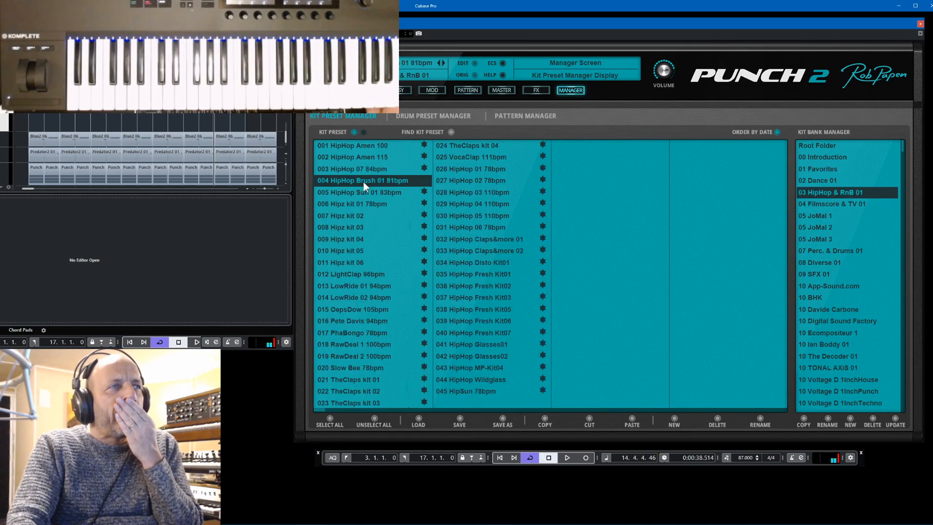
- Load the kit preset 008 To Amen-Gr Hi 154 from the 00 Introduction bank and set the project tempo to 154 bpm
left_click(822, 156)
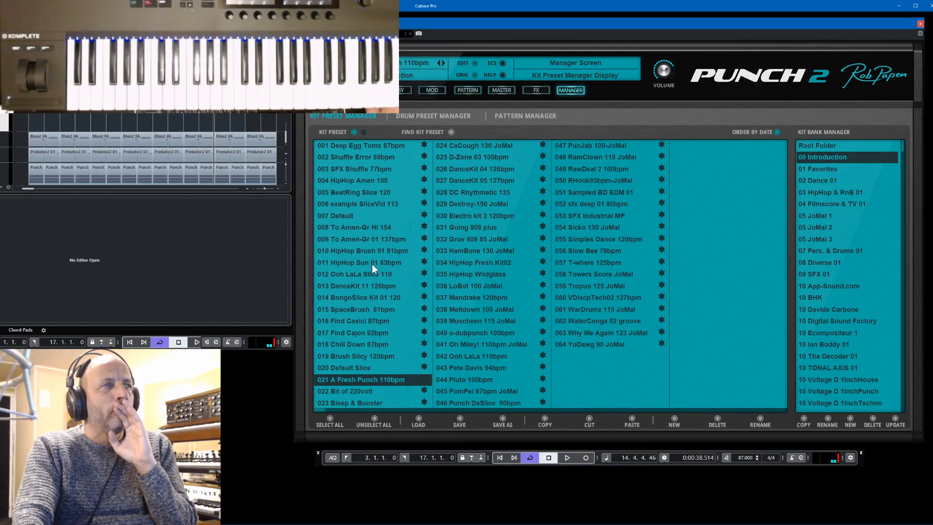
left_click(371, 240)
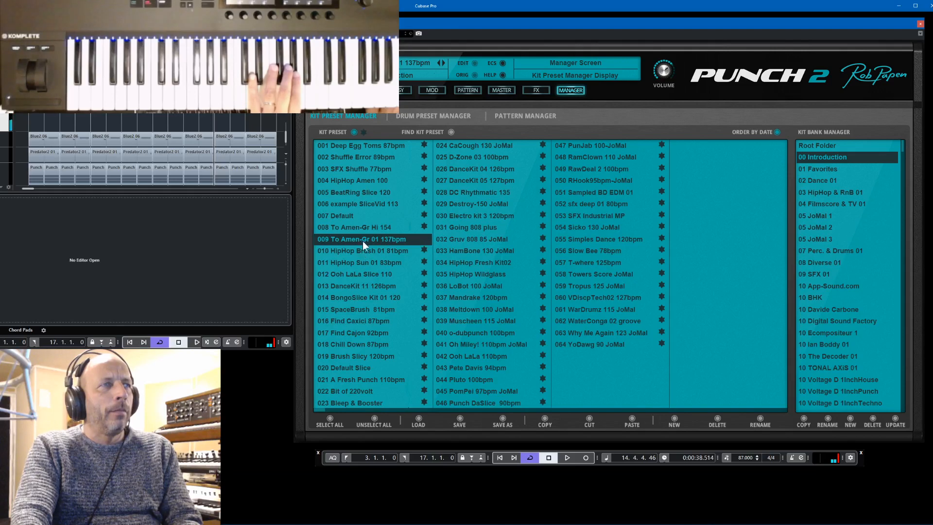
left_click(362, 228)
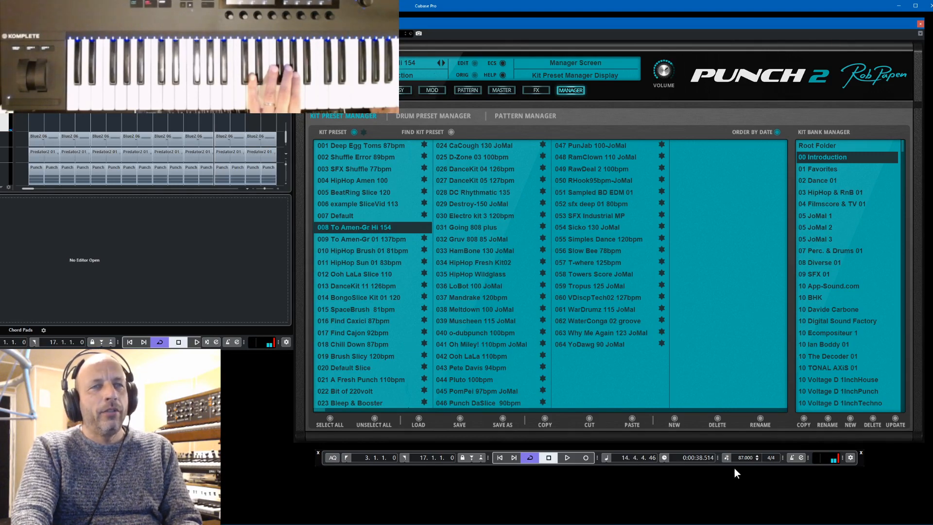
double_click(744, 458)
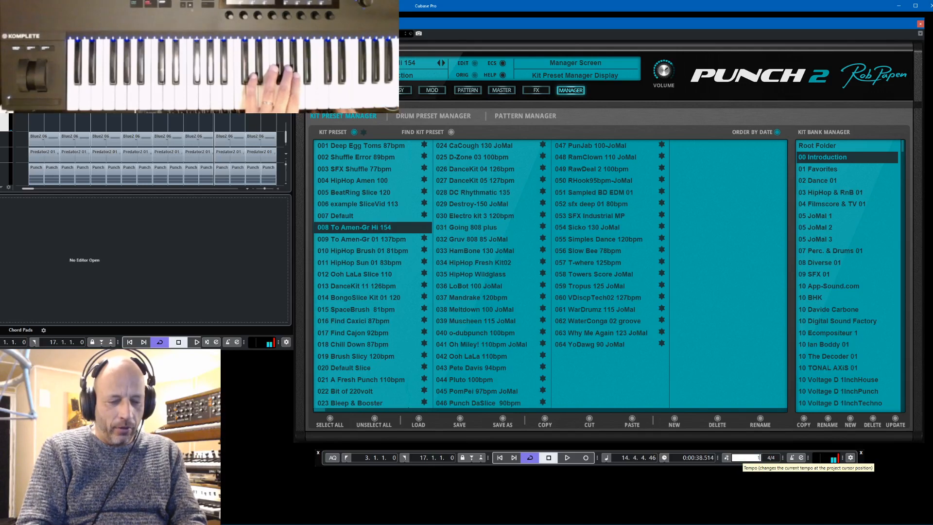
key("Return")
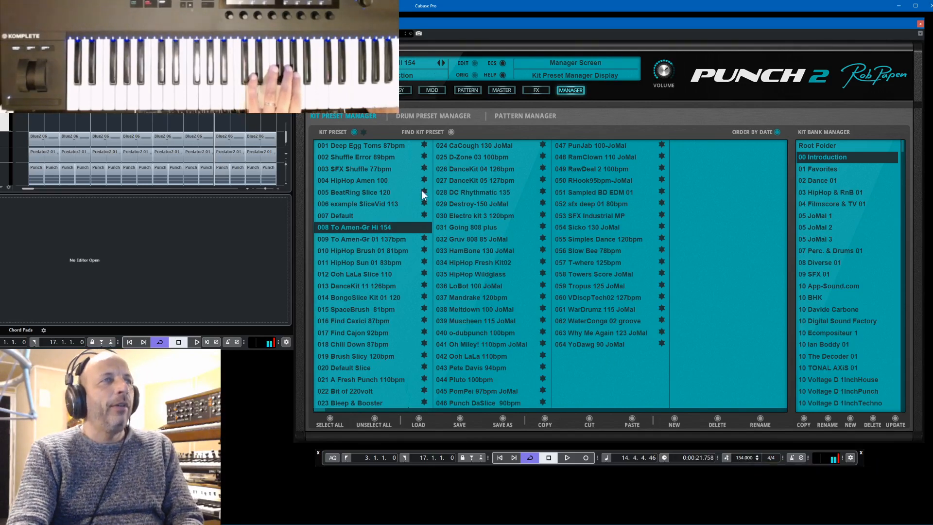
- Adjust slice 07's amp decay in the slice editor and raise its FX 1 send
left_click(364, 90)
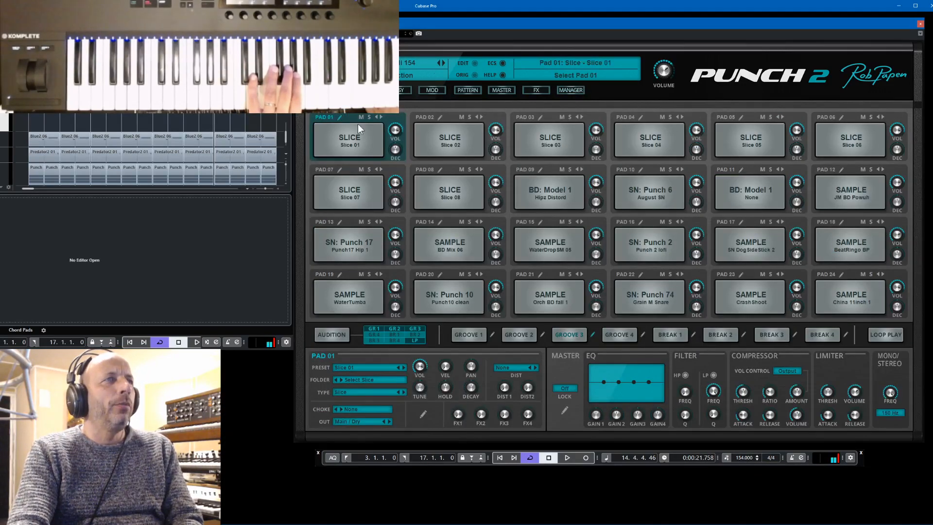
left_click(339, 120)
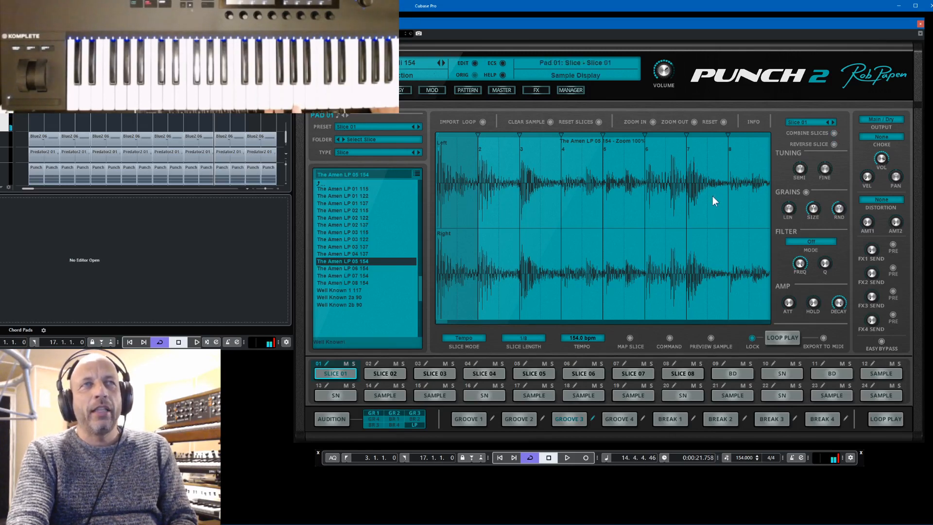
left_click(626, 370)
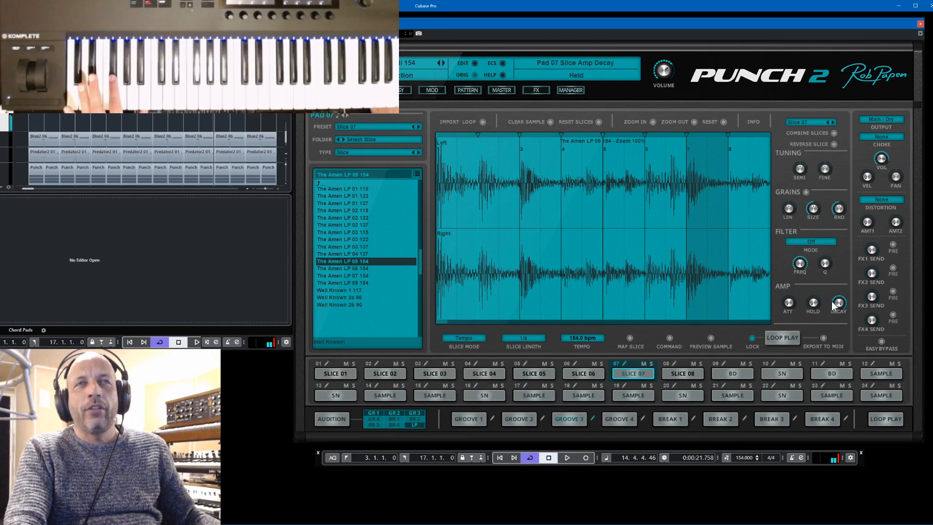
left_click_drag(839, 305, 851, 360)
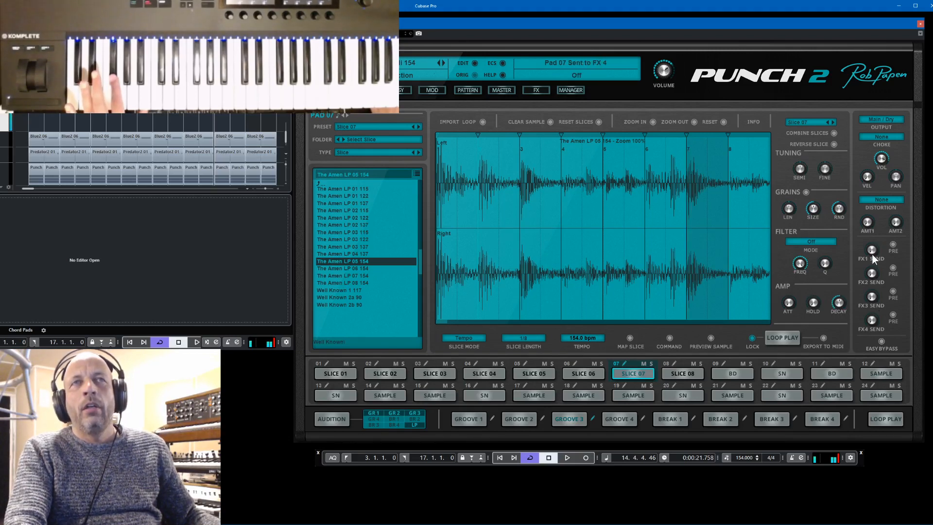
left_click_drag(872, 253, 878, 174)
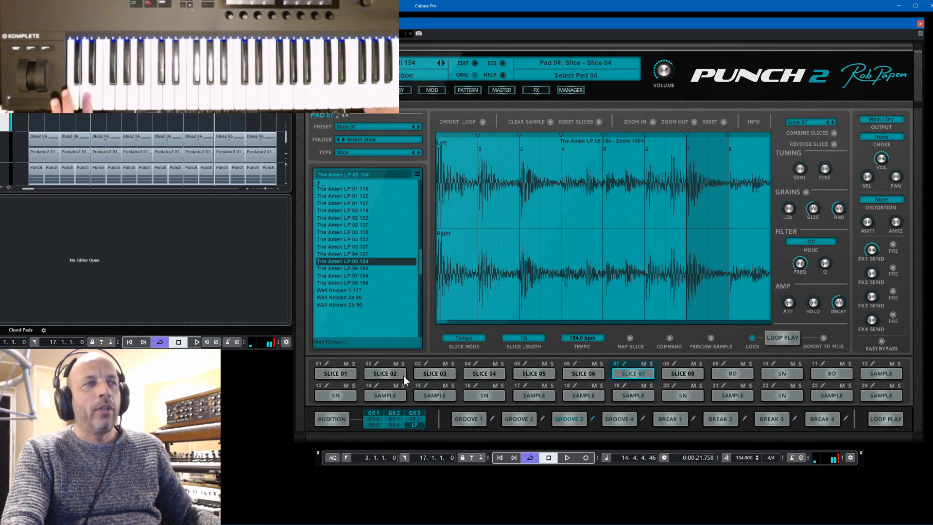
- Tune slice 03 to -4 semitones, set its amp decay to 91.1 ms and raise its FX 2 send
left_click(427, 373)
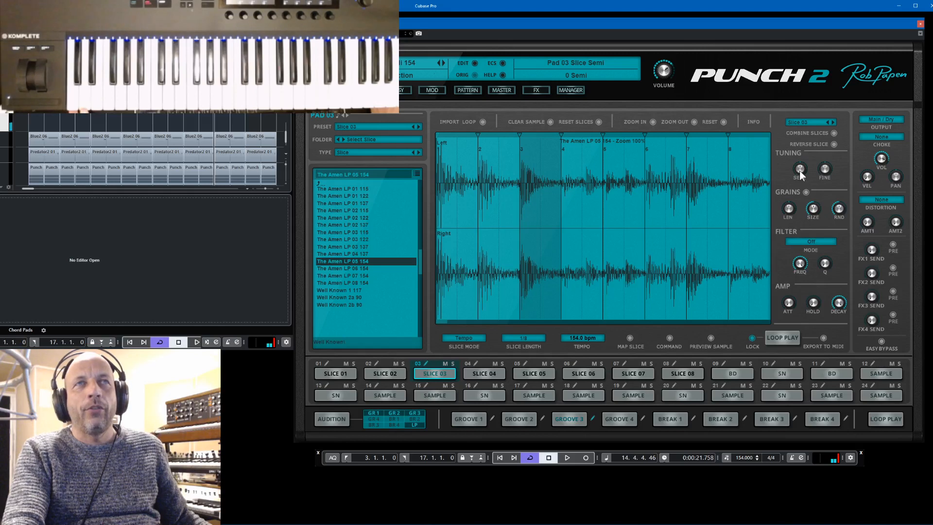
left_click_drag(800, 170, 806, 180)
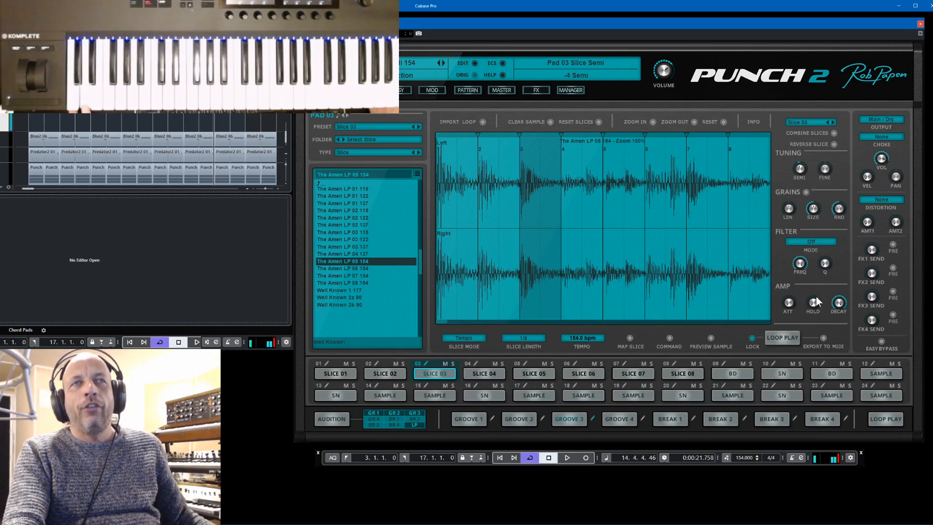
left_click_drag(843, 323, 844, 343)
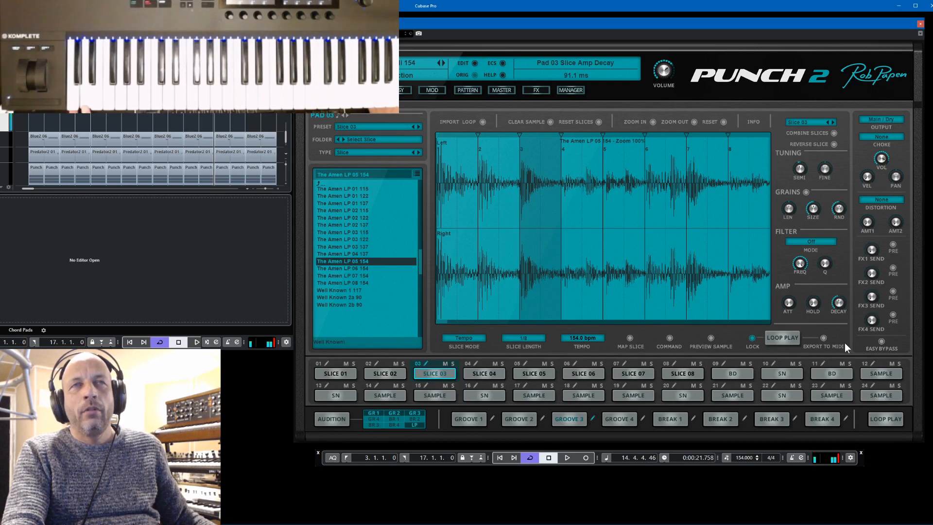
left_click_drag(871, 272, 873, 252)
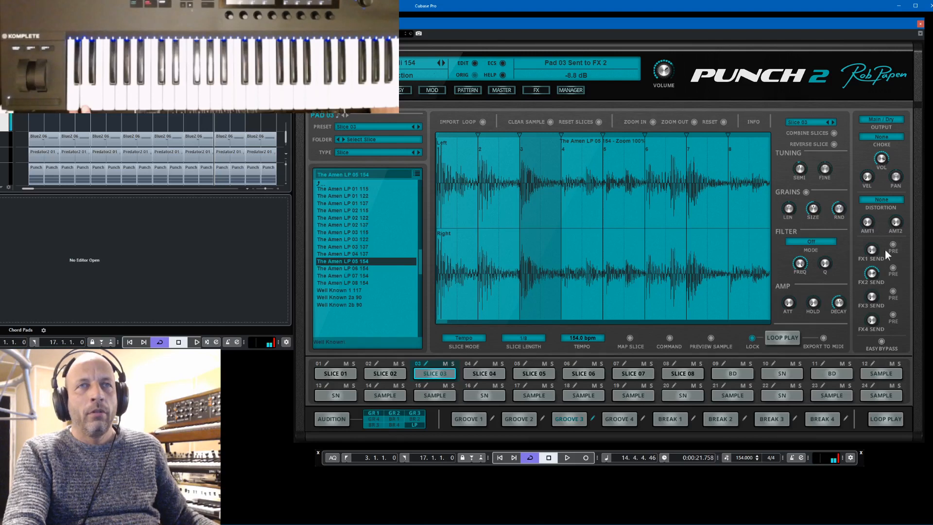
left_click_drag(870, 273, 871, 266)
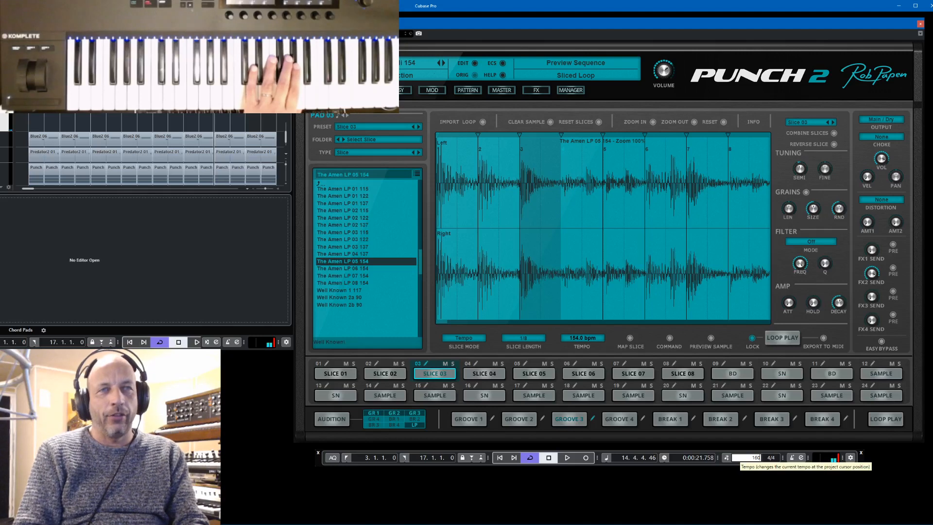
- Set the project tempo to 160 bpm and examine the pattern steps of Groove 3
key("Return")
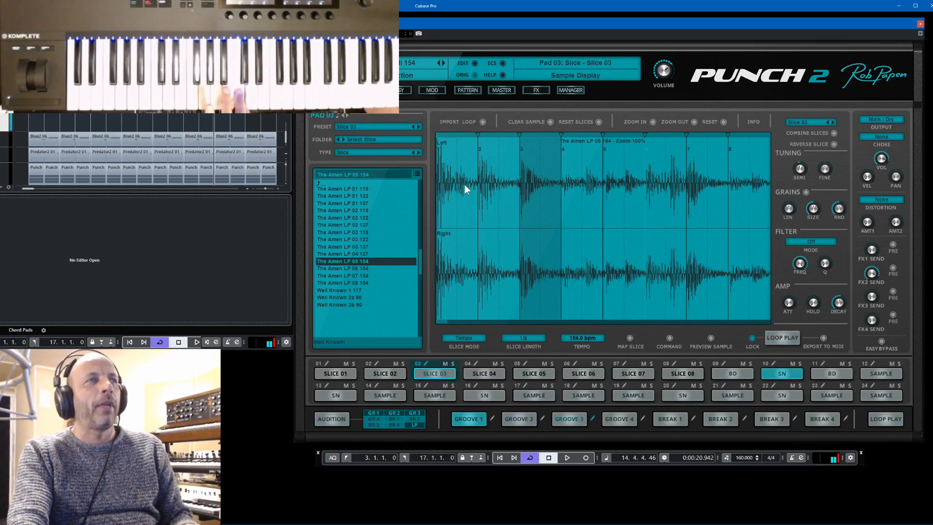
left_click(468, 89)
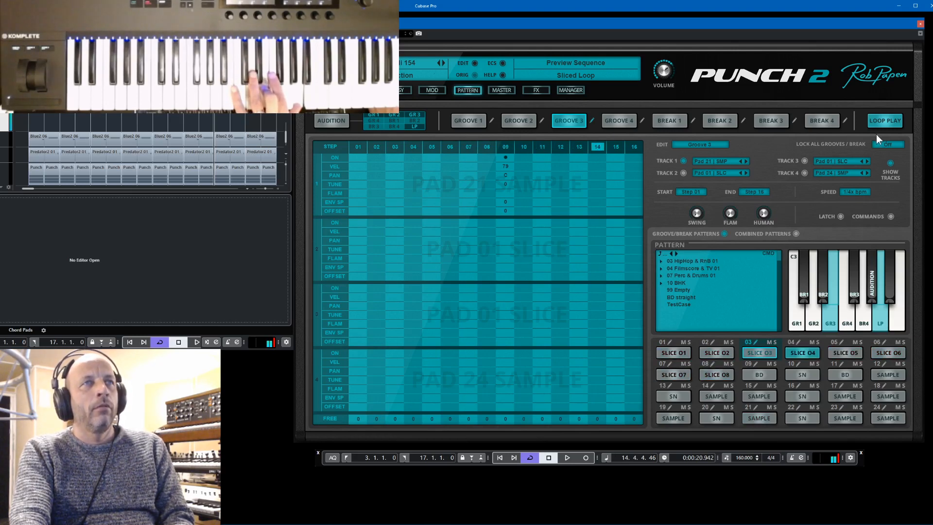
left_click(509, 161)
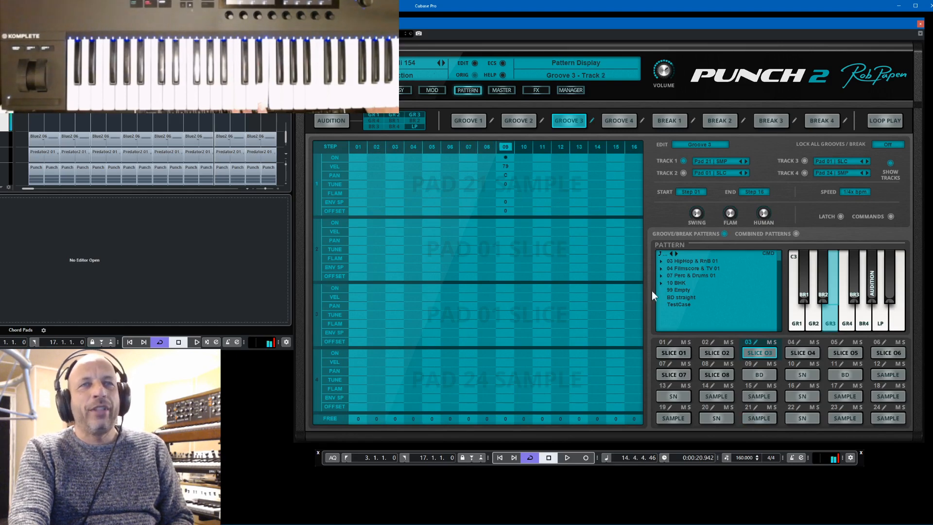
- Examine the sample settings of pad 21 and return to the kit preset manager
left_click(754, 407)
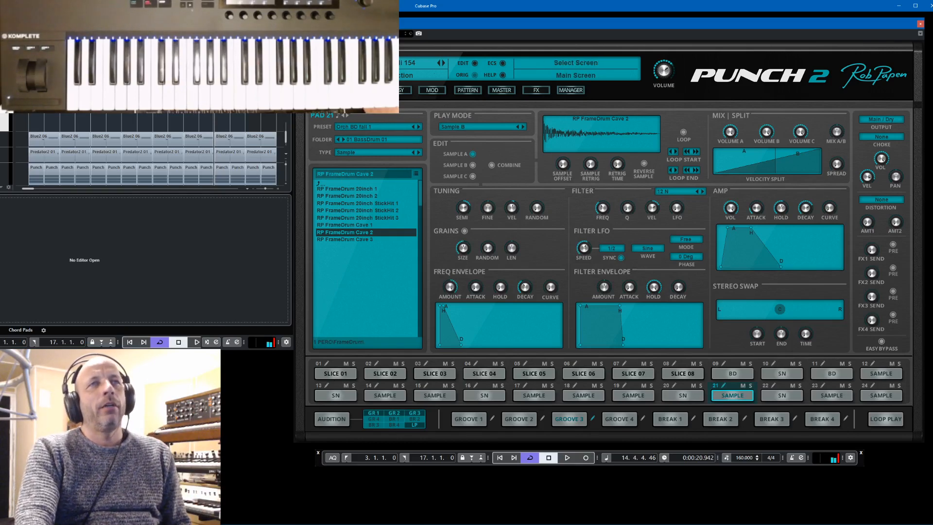
left_click(329, 90)
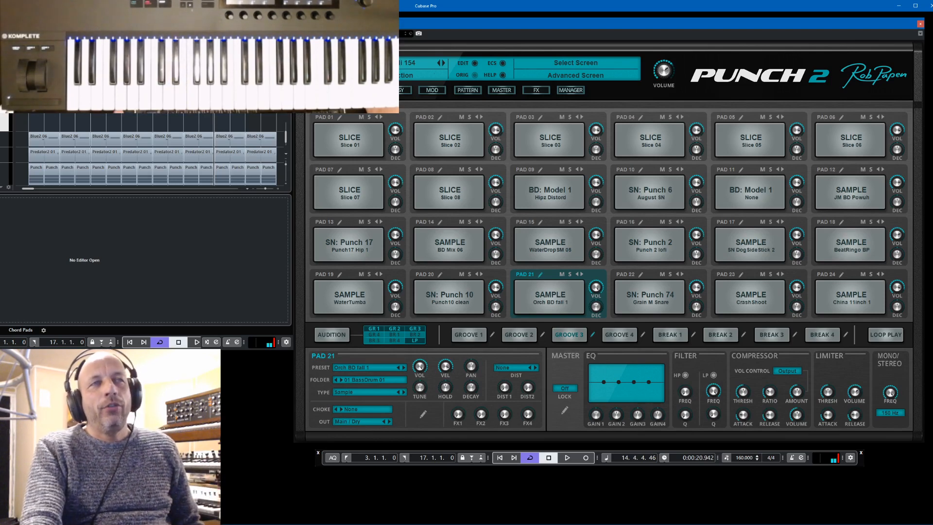
left_click(572, 90)
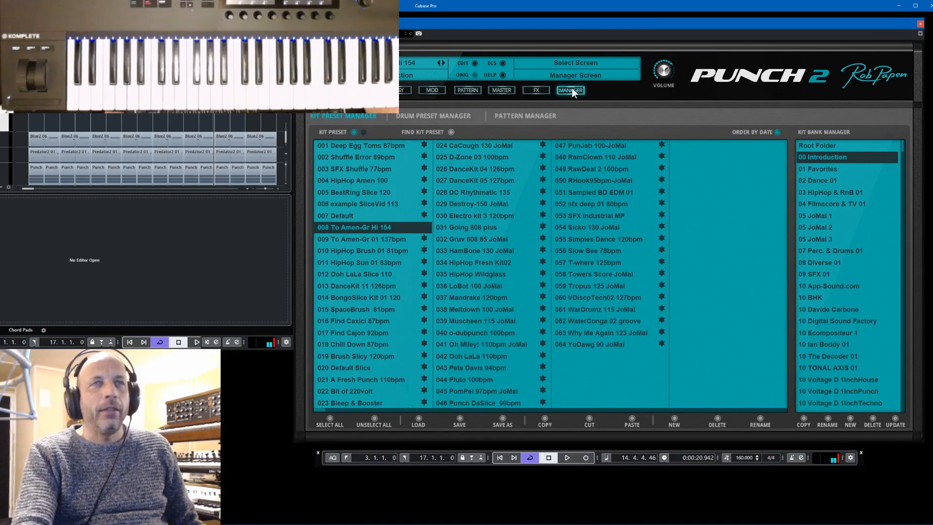
- Load HipHop 01 78bpm from the 03 HipHop & RnB 01 kit bank and set the project tempo to 78 bpm
left_click(822, 193)
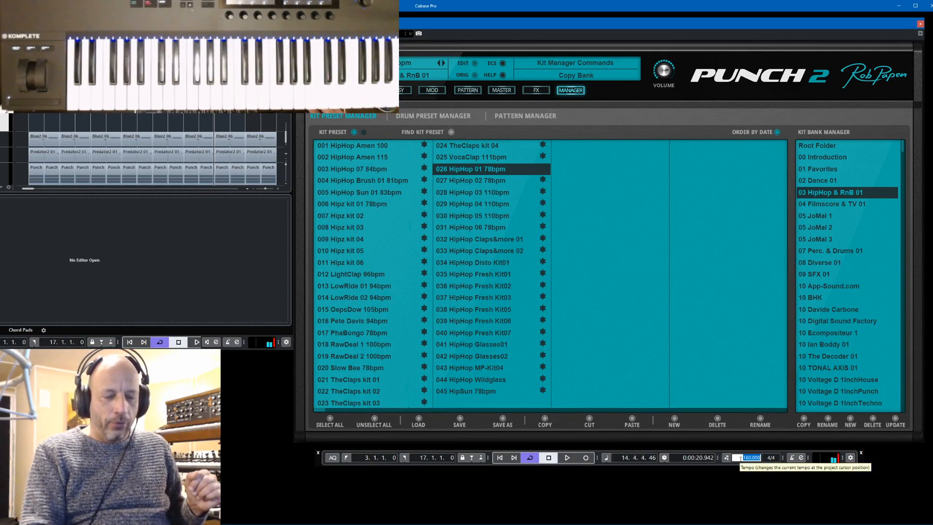
type("78")
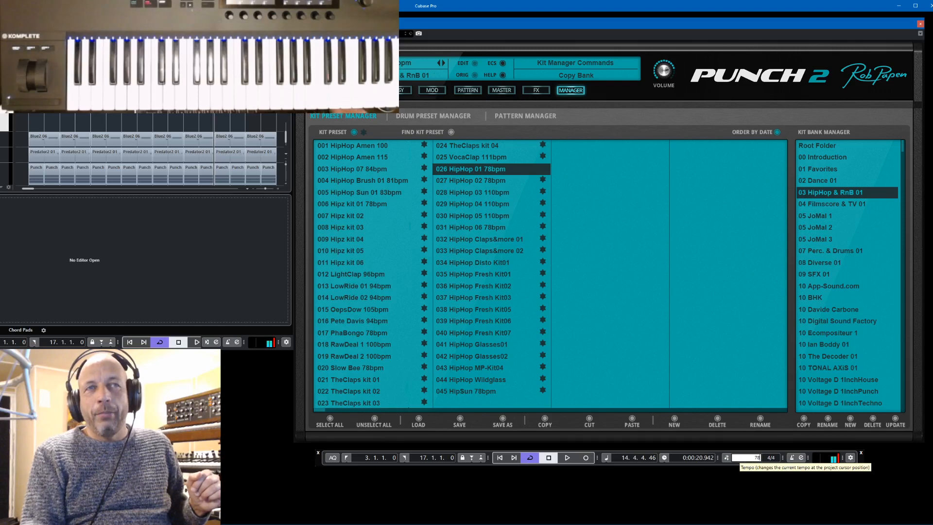
key("Return")
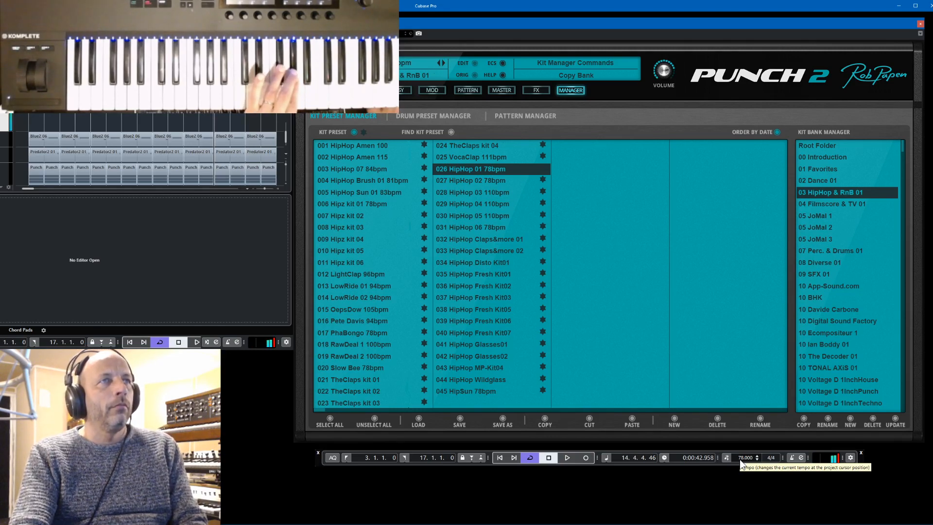
- Audition the HipHop 02 78bpm kit, reload HipHop 01 78bpm and show the kit's pads on the main screen
left_click(463, 181)
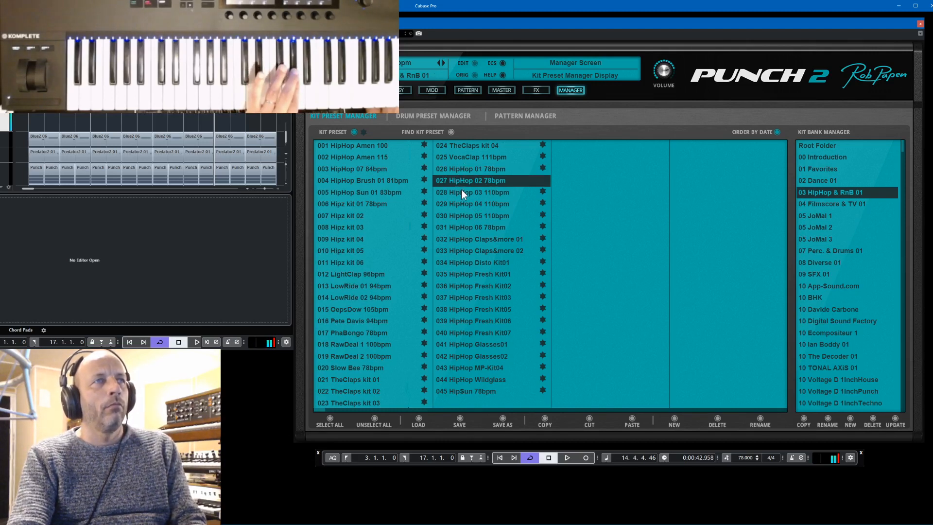
left_click(461, 170)
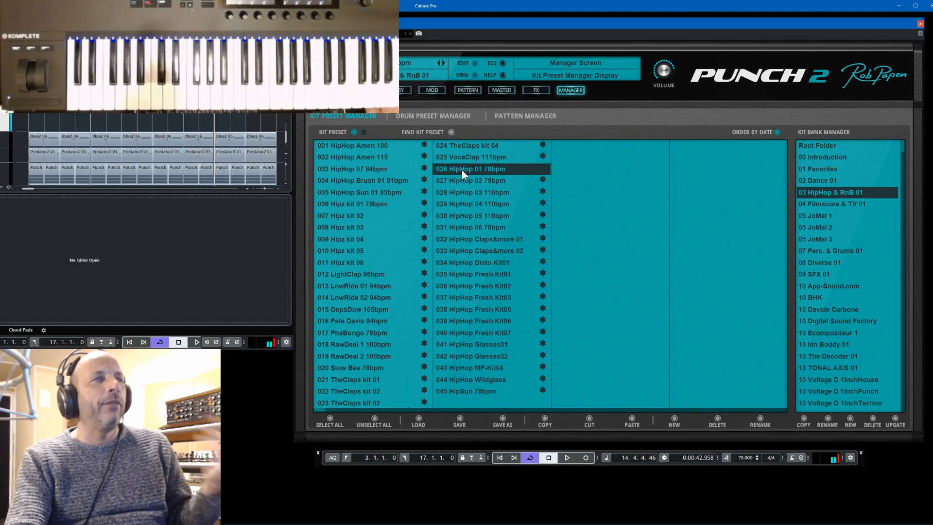
left_click(329, 91)
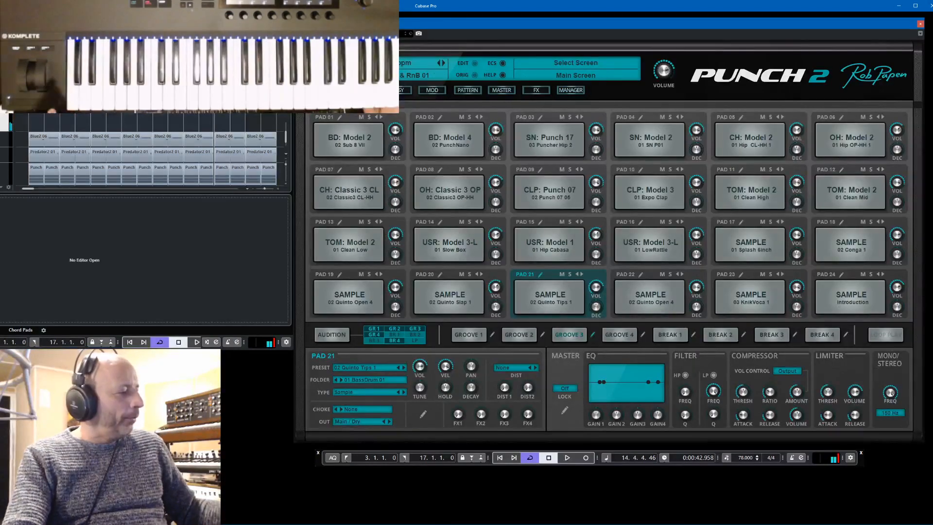
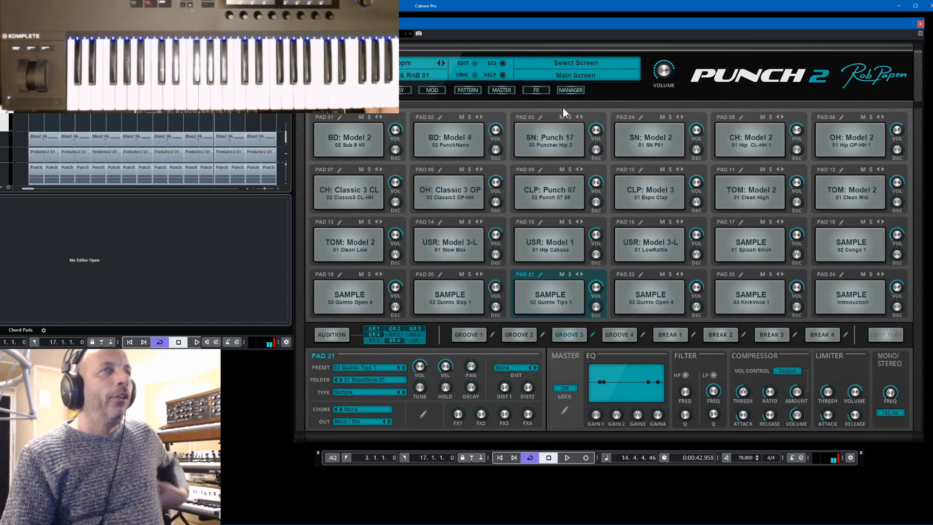
- Switch pad 03's preset folder to 02 Special 01 and try to load the Punch 6 cool preset
left_click(540, 118)
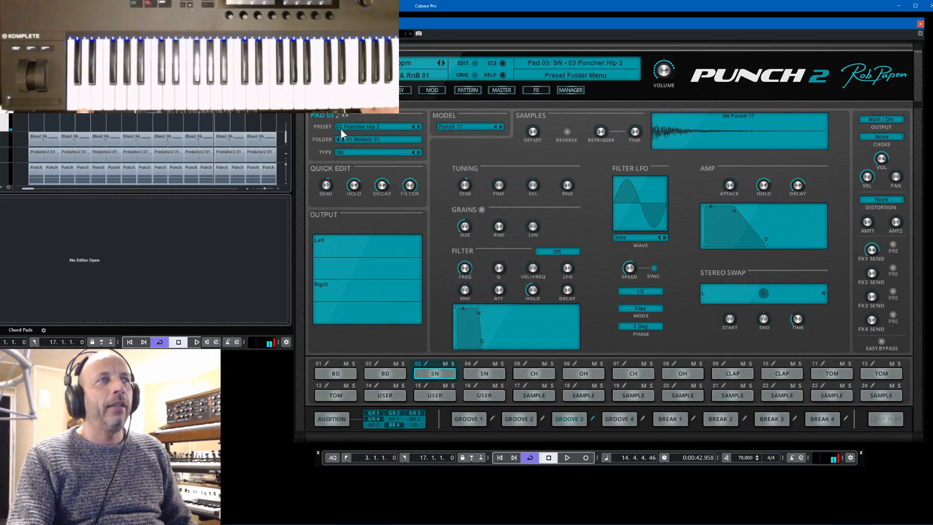
left_click(329, 91)
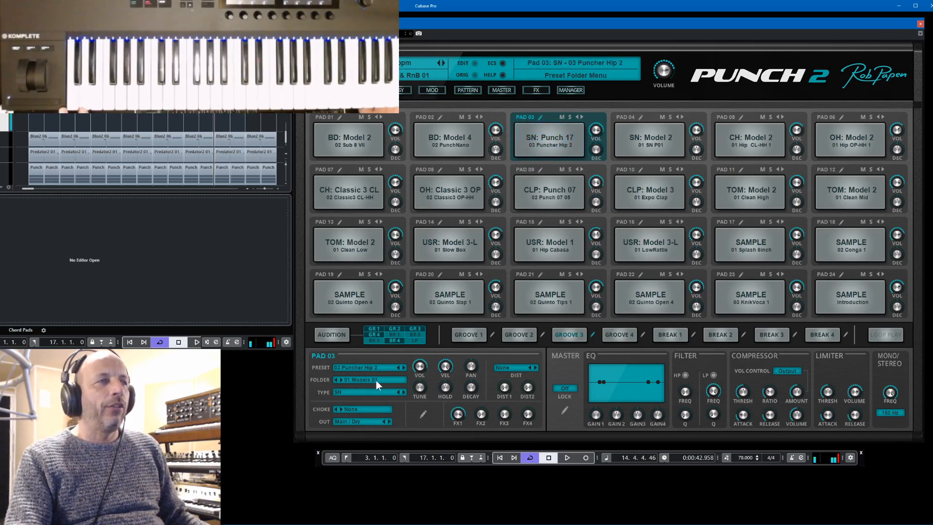
left_click(352, 379)
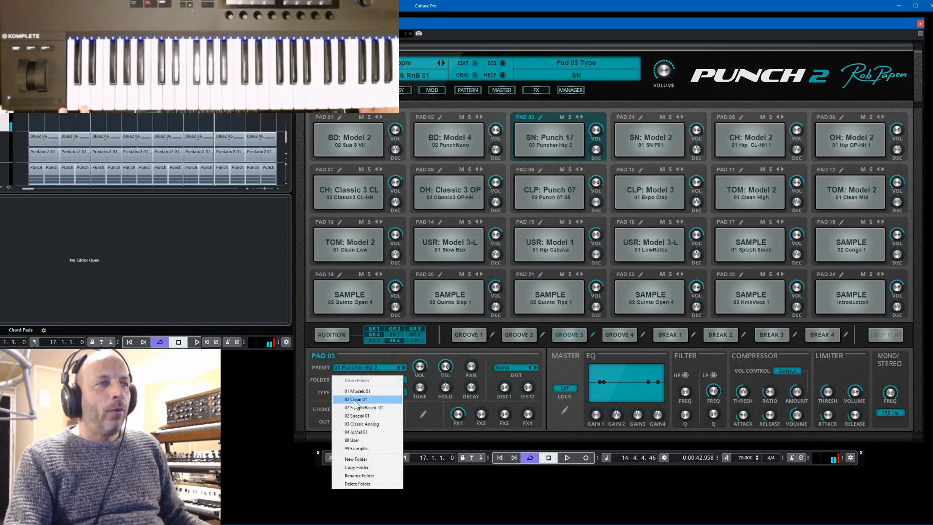
left_click(359, 415)
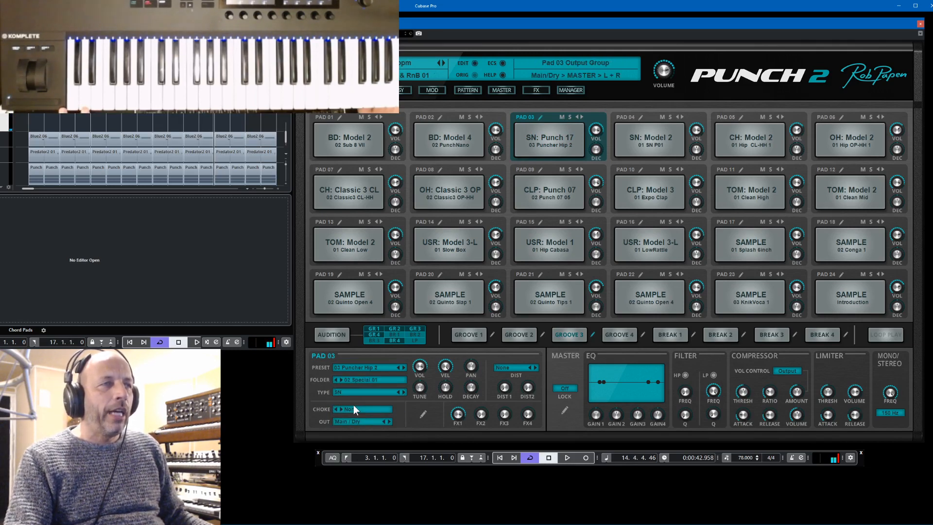
left_click(368, 371)
mouse_move(370, 378)
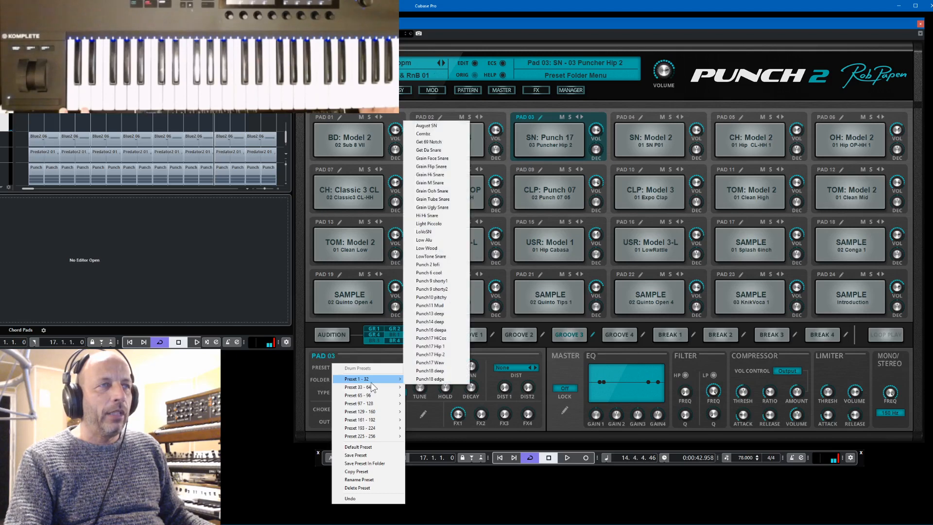
left_click(431, 273)
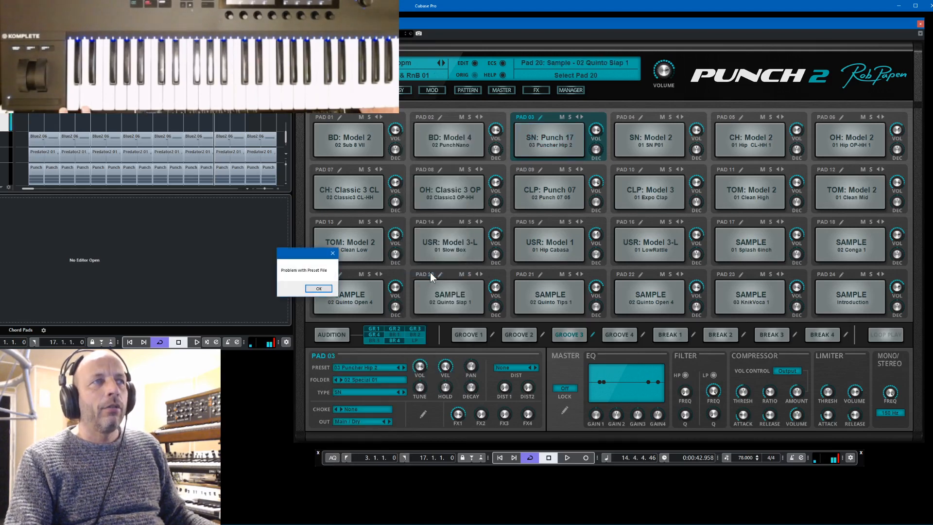
left_click(319, 289)
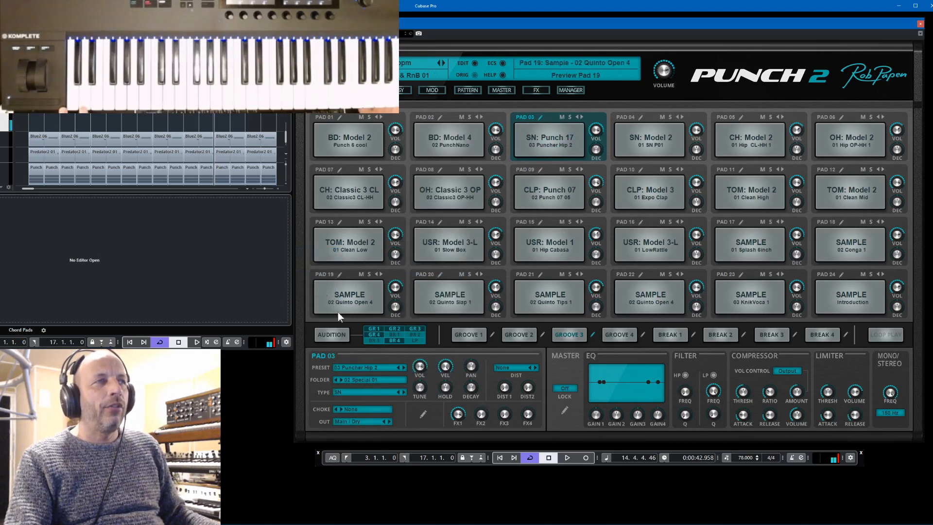
- Audition pad 03's special snare presets one after another from August SN to Grain Flip Snare while playing the groove
left_click(403, 368)
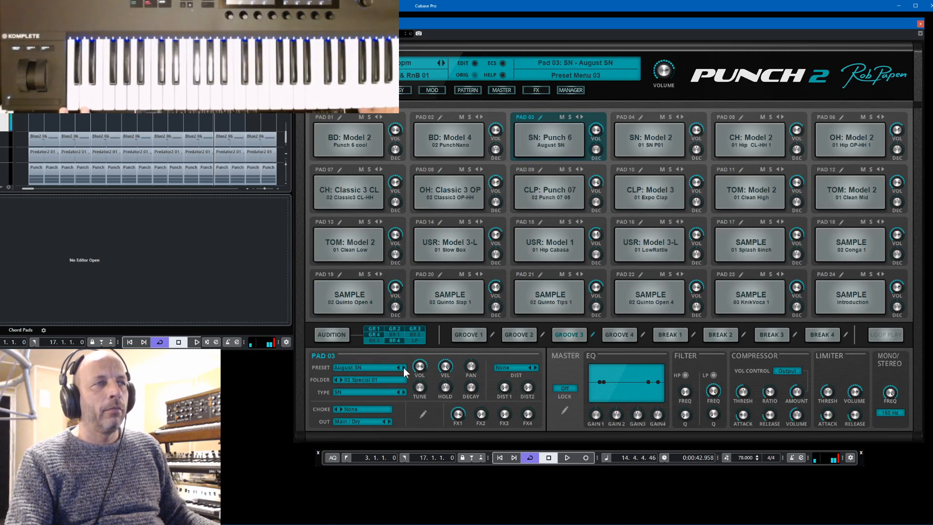
left_click(403, 367)
left_click(404, 368)
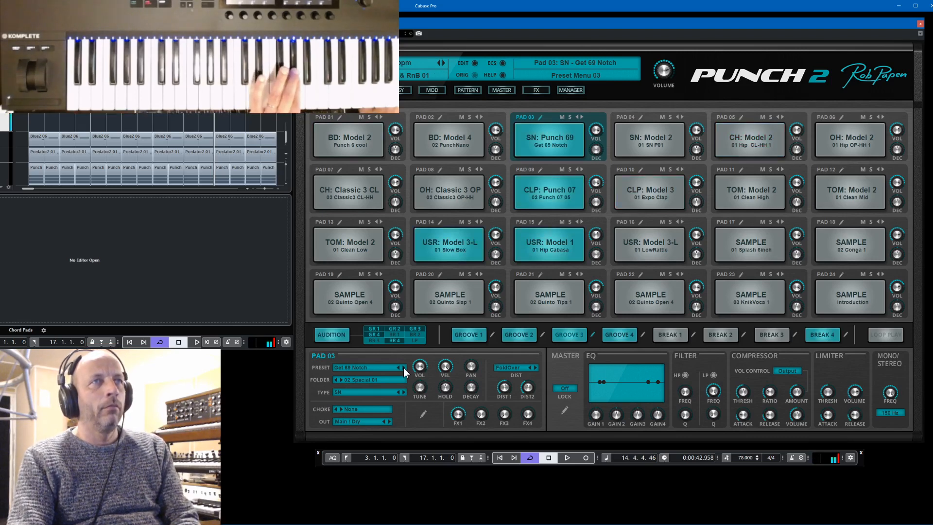
left_click(582, 117)
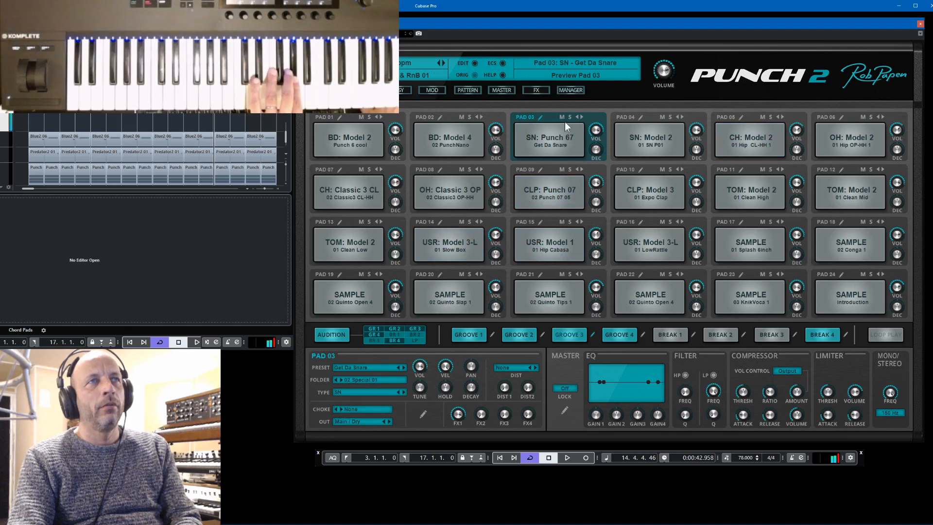
left_click(582, 117)
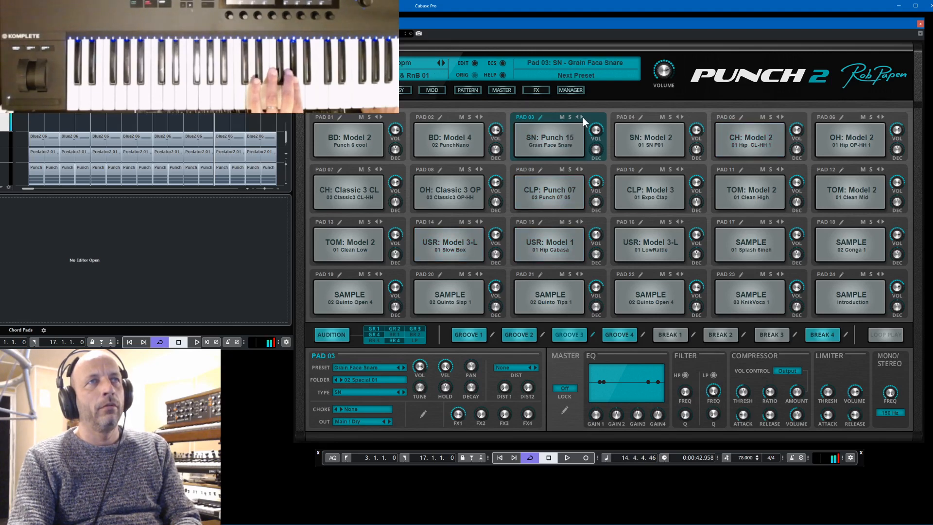
left_click(582, 117)
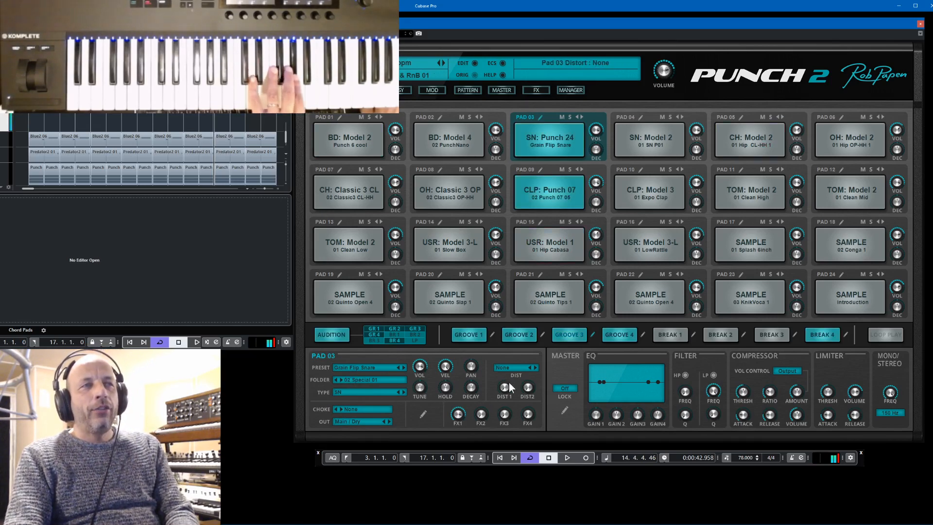
- Apply Fuzz distortion to pad 03 and compare its snare with the grains switched off and on
left_click(506, 368)
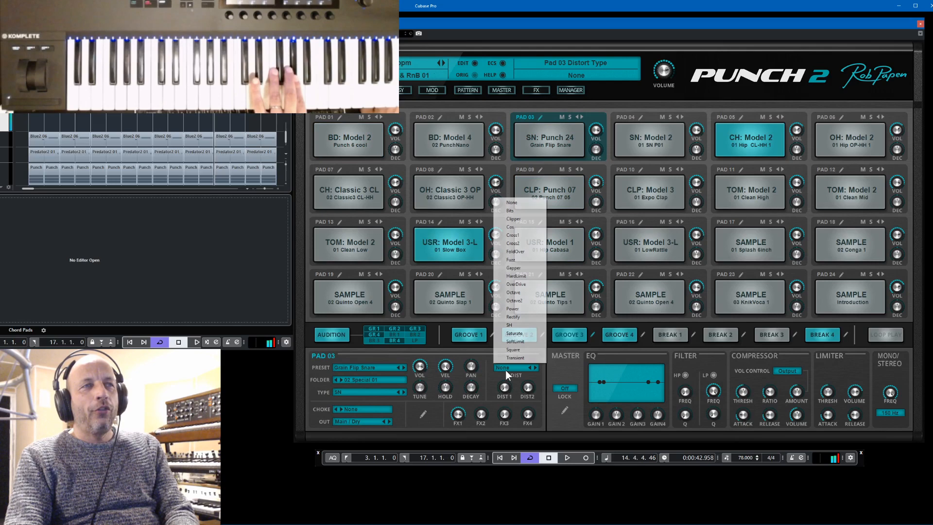
left_click(518, 260)
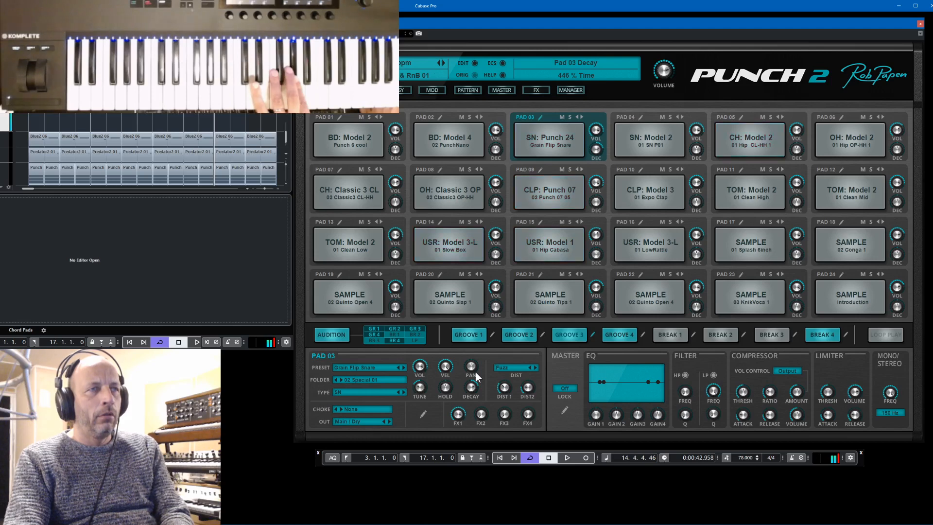
left_click(544, 123)
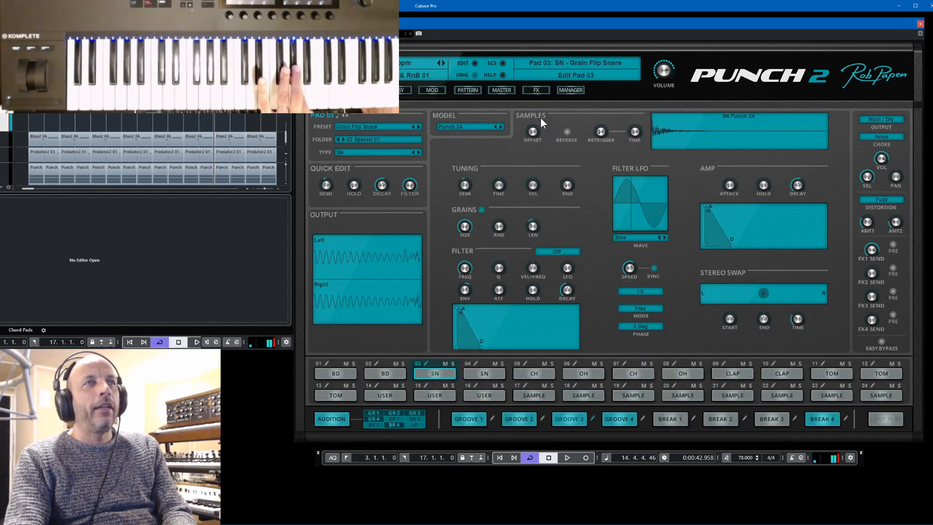
left_click(482, 210)
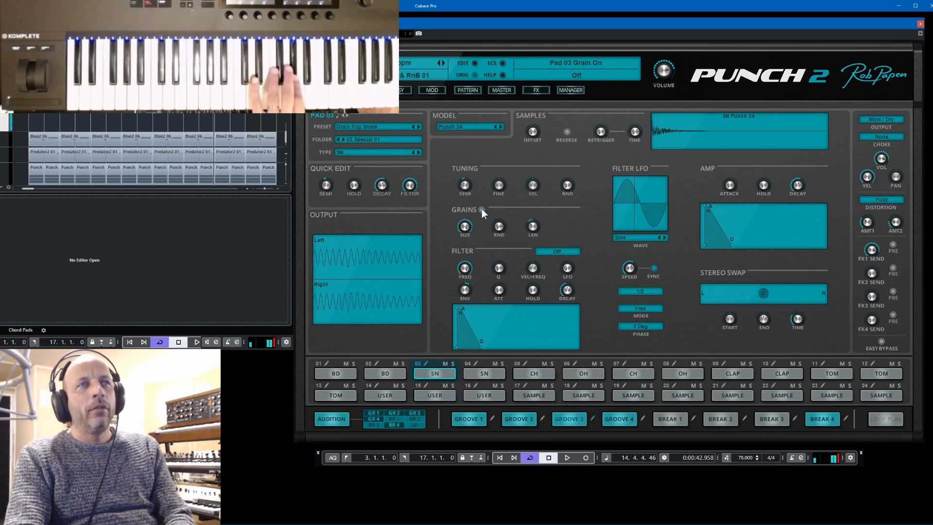
left_click(482, 209)
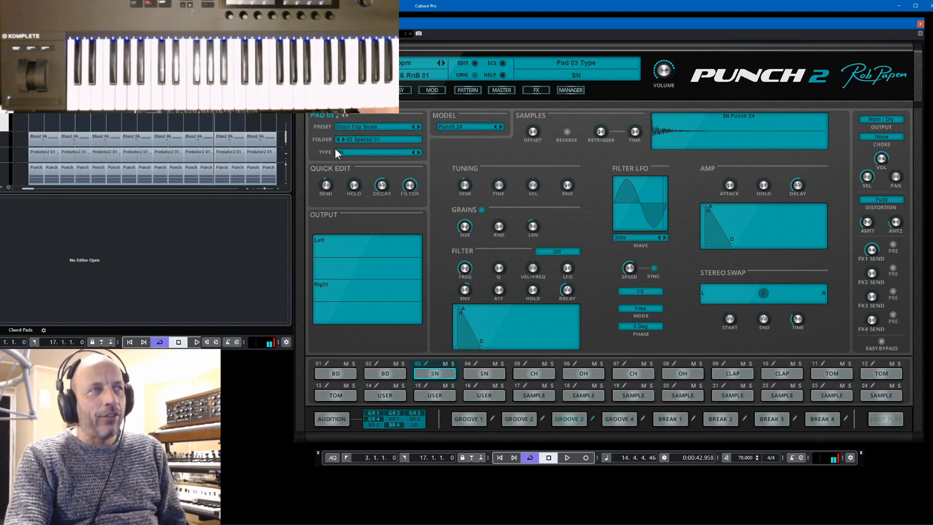
left_click(401, 89)
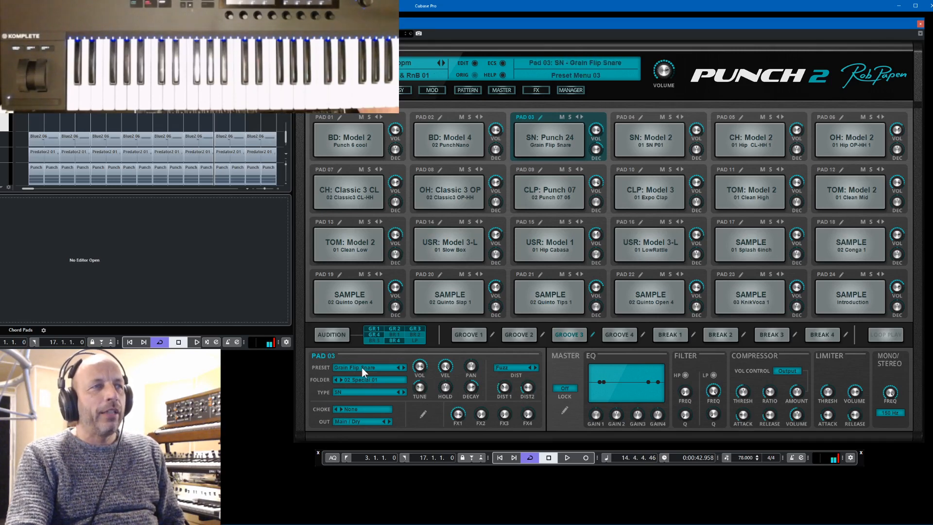
- Audition Grain Hi Snare and Grain M Snare on pad 03, and load Classic 1 clean from the 03 Classic Analog folder
left_click(404, 368)
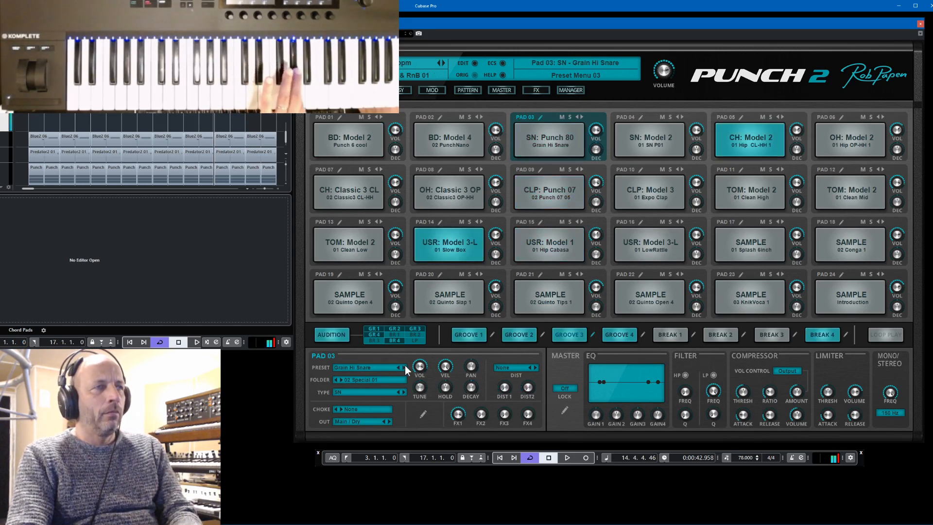
left_click(404, 368)
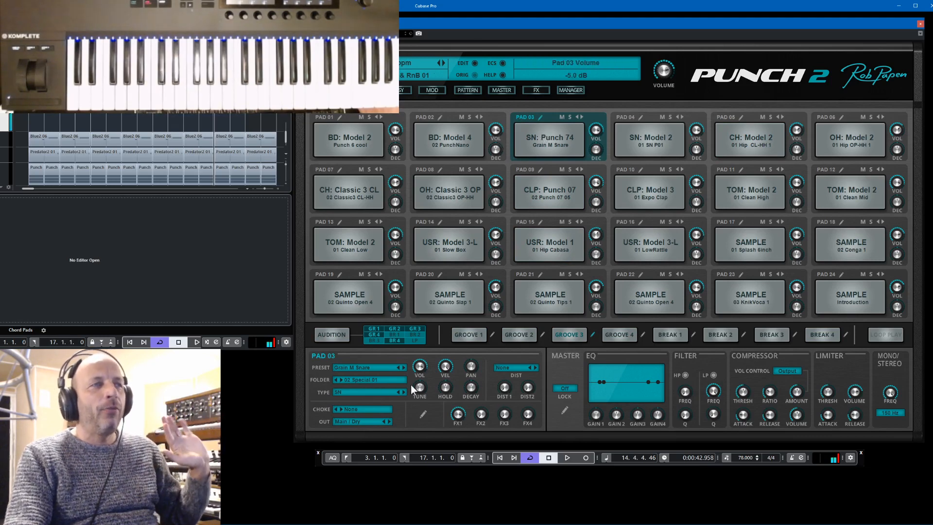
left_click(373, 382)
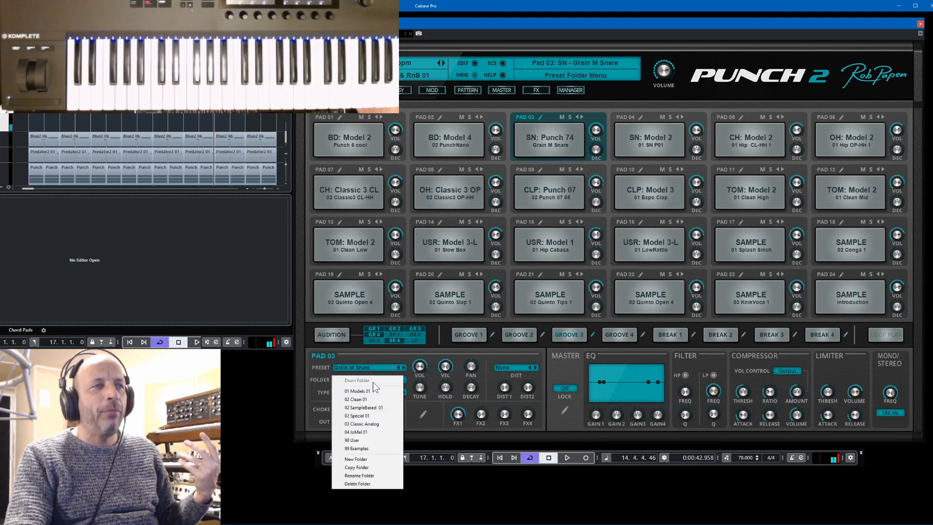
left_click(375, 424)
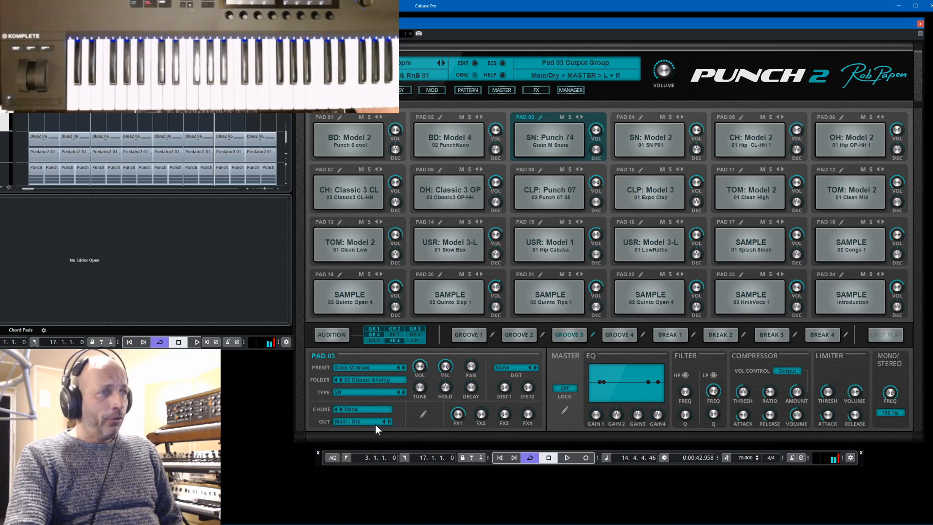
left_click(360, 367)
mouse_move(369, 382)
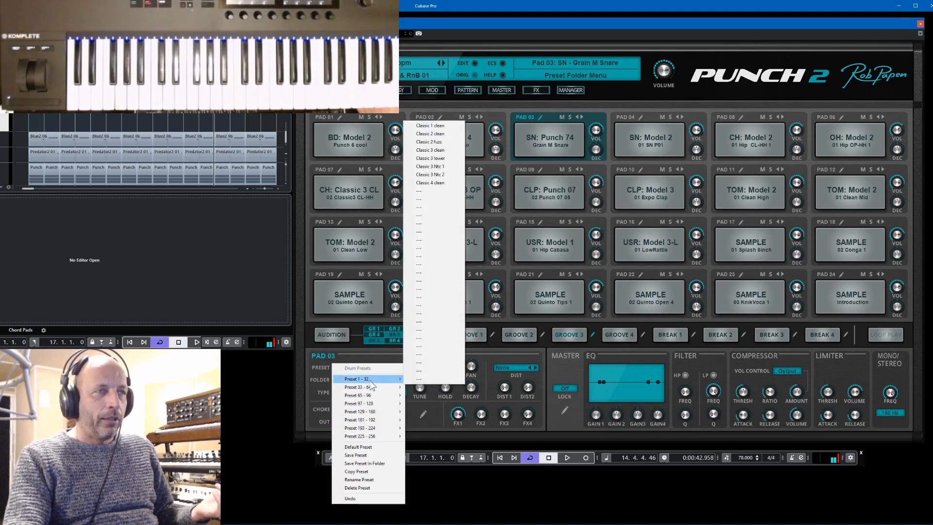
left_click(430, 126)
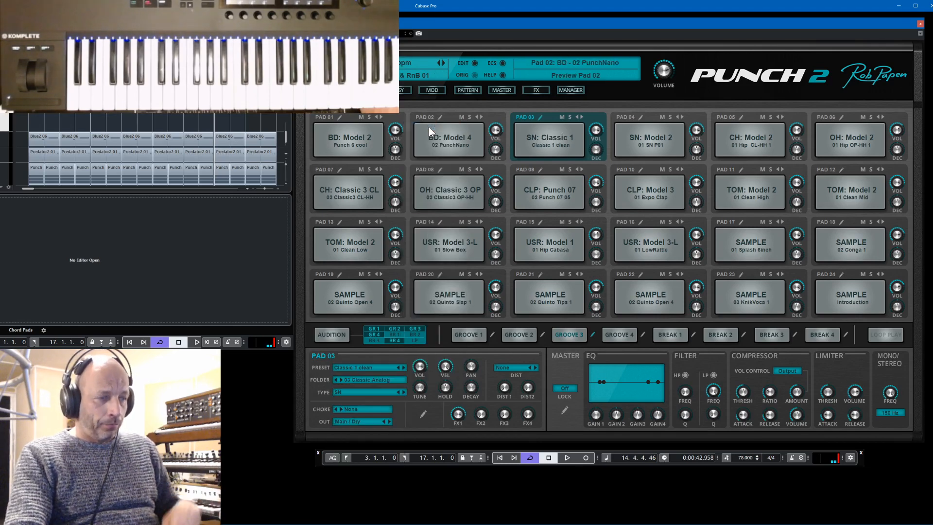
- Audition pad 03's Classic Analog snares up to Classic 3 Ntc 2 and go back to Classic 3 clean
left_click(403, 368)
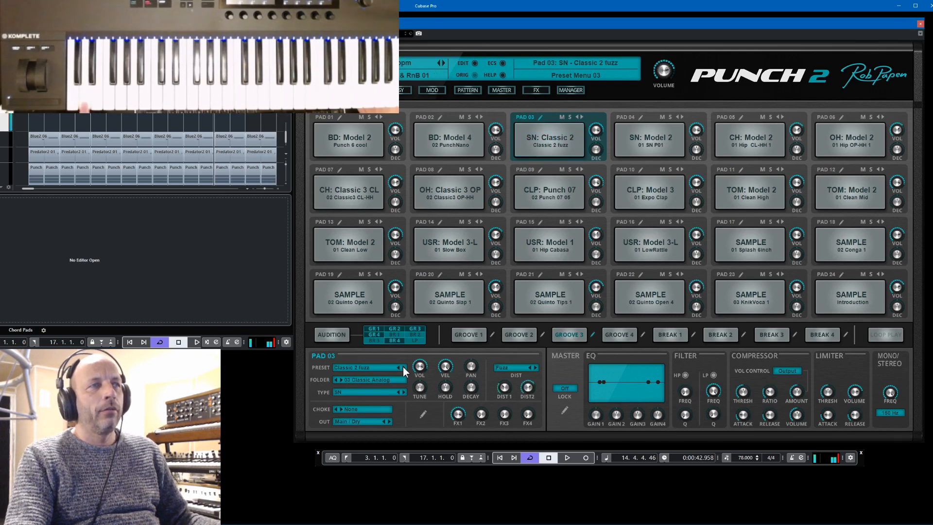
left_click(403, 368)
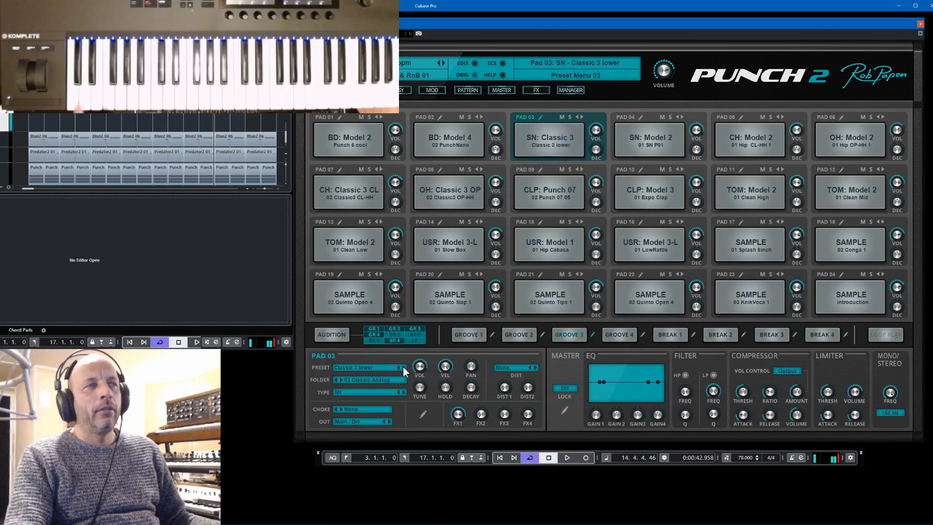
left_click(403, 367)
left_click(403, 367)
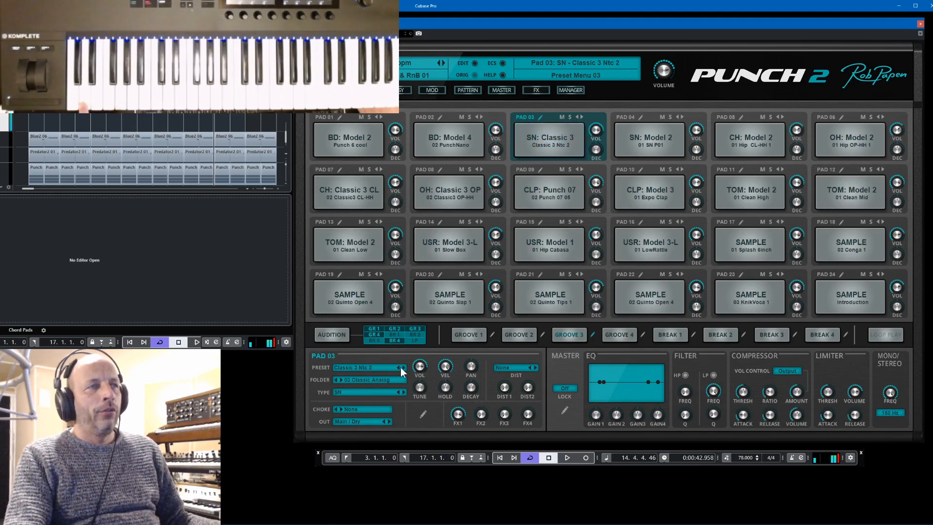
left_click(399, 368)
left_click(398, 368)
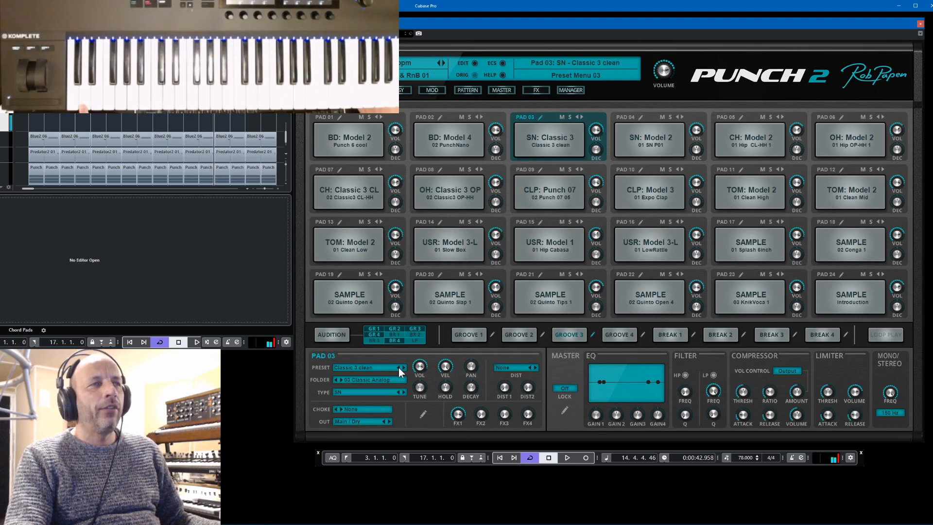
- Audition pad 03's Classic Analog snares Classic 2 clean, Classic 2 fuzz, Classic 3 lower and Classic 4 clean
left_click(399, 367)
left_click(398, 367)
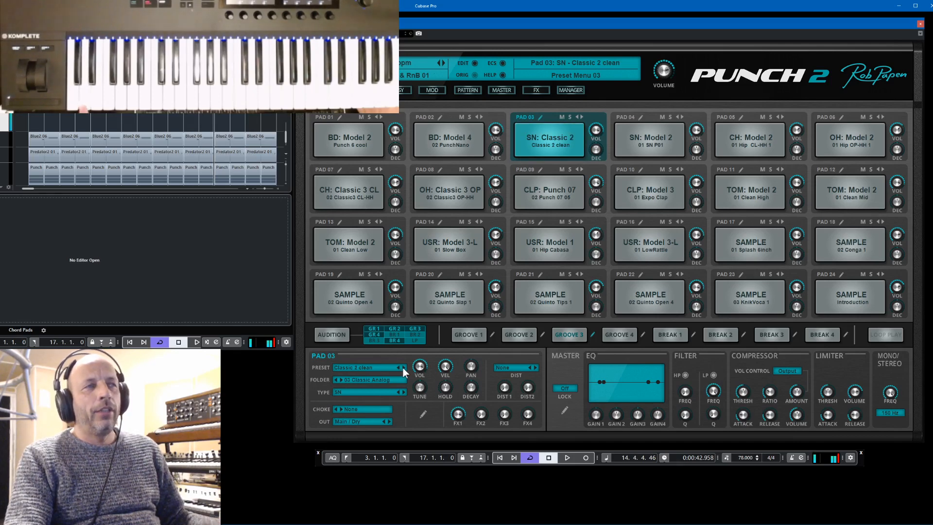
left_click(403, 368)
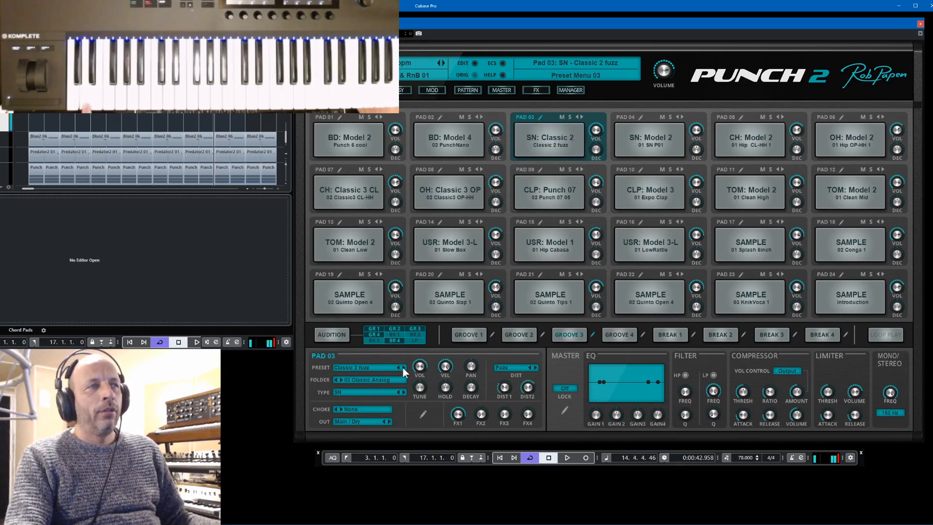
left_click(403, 368)
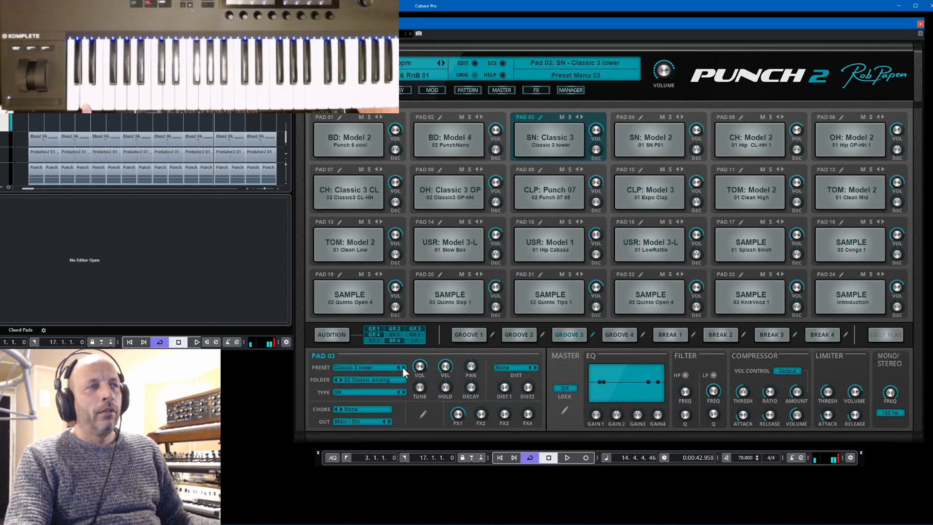
left_click(402, 367)
left_click(402, 367)
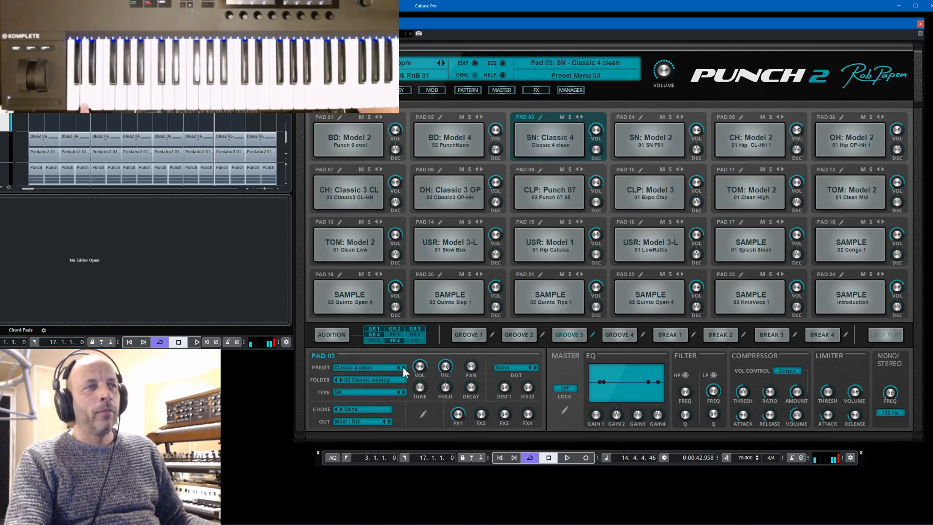
- Try pad 03's snare tuned to 4 semitones, apply Clipper distortion and adjust its distortion amounts
mouse_move(416, 395)
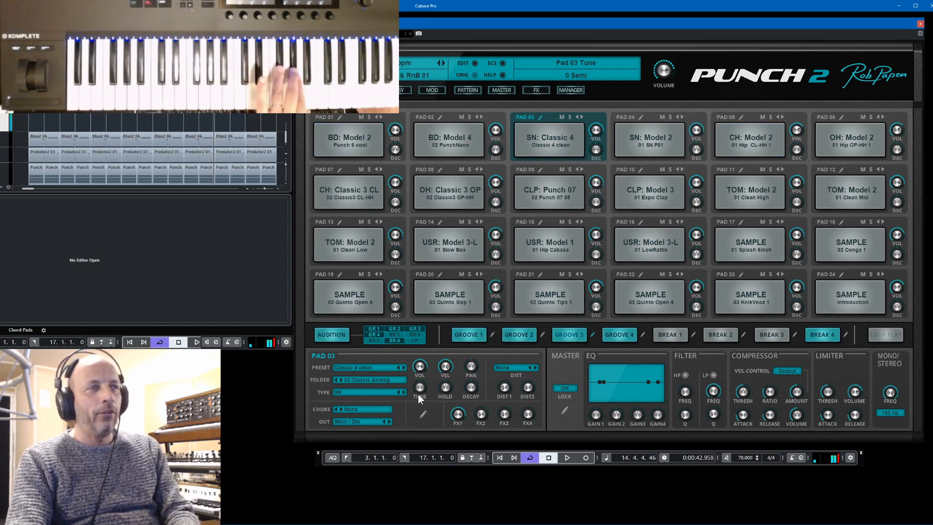
left_click_drag(422, 387, 423, 383)
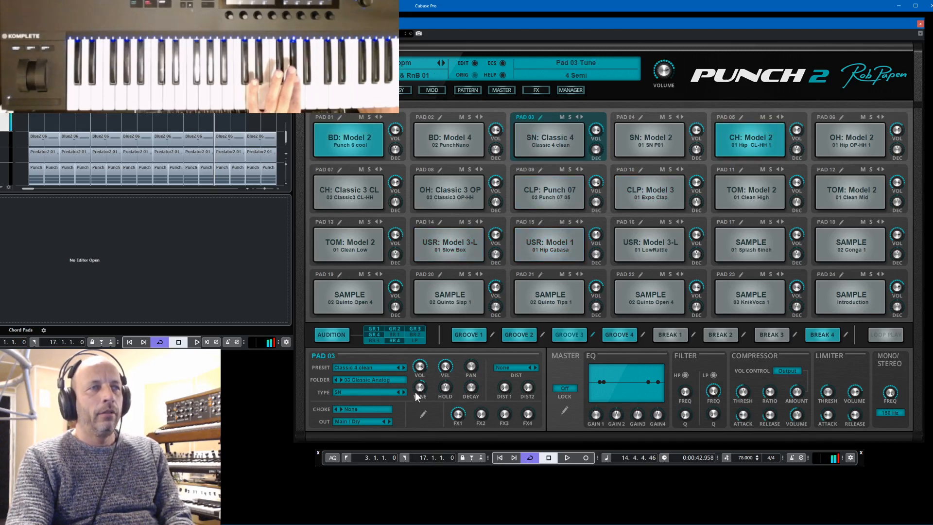
left_click(509, 367)
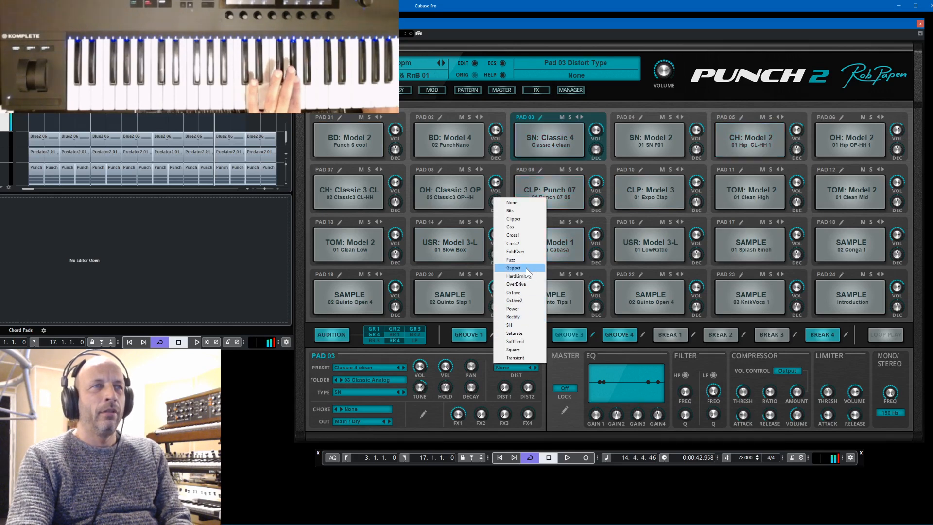
left_click(514, 219)
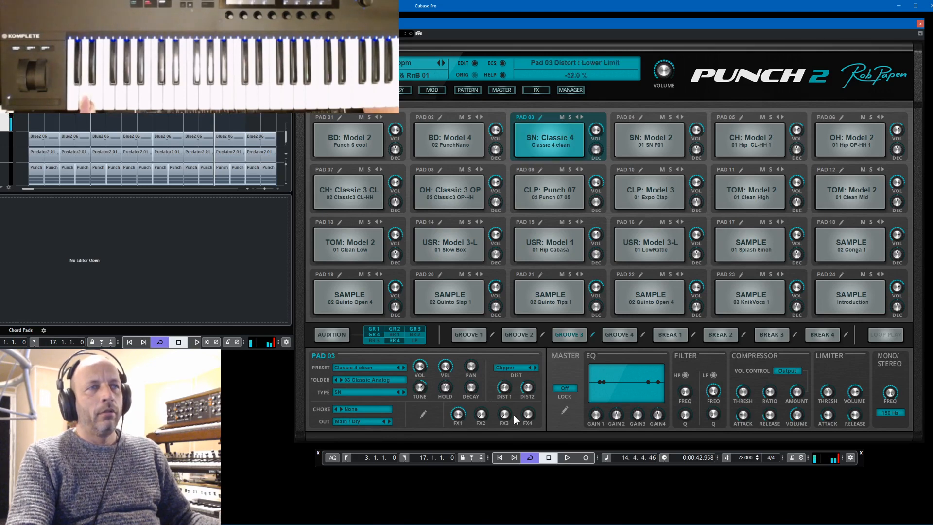
left_click_drag(532, 413, 503, 359)
mouse_move(528, 388)
left_mouse_down()
mouse_move(514, 412)
mouse_move(533, 383)
left_mouse_up()
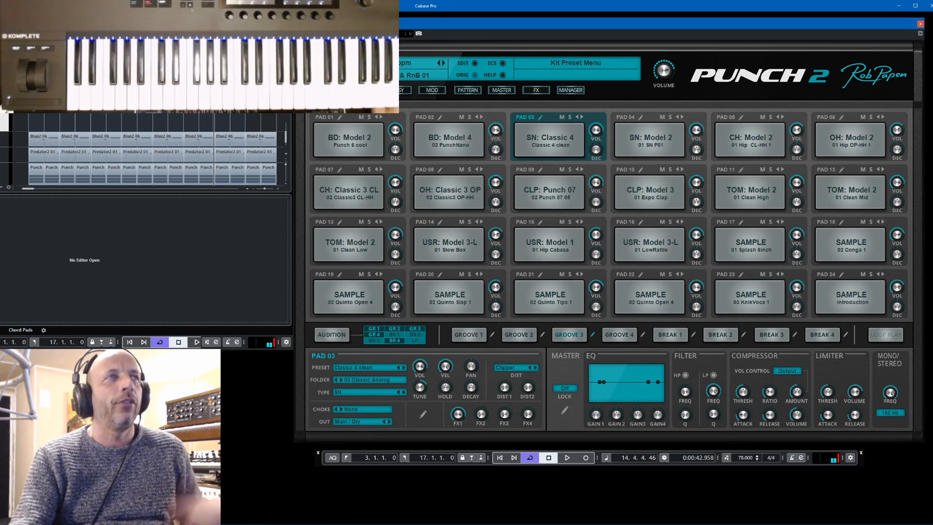
- Look through the current folder's HipHop kits and load the 110bpm kit from a different kit folder
left_click(372, 63)
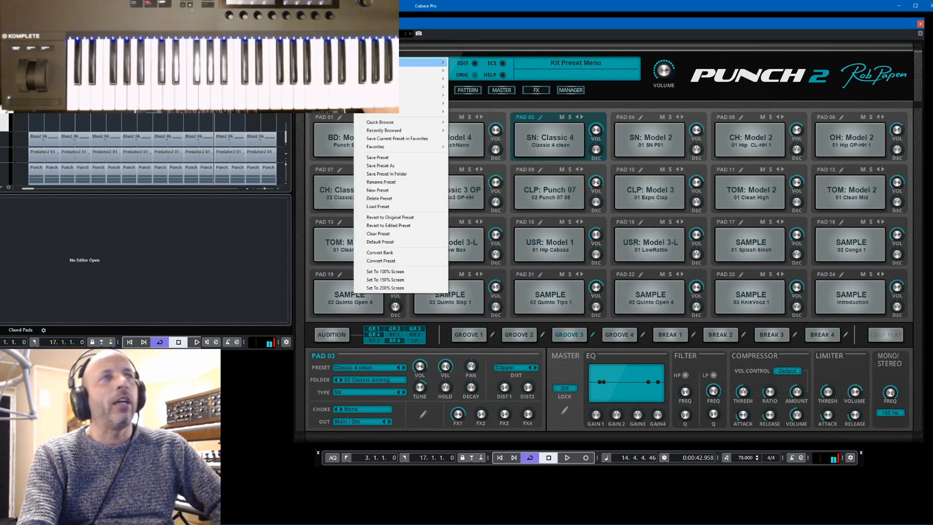
mouse_move(384, 63)
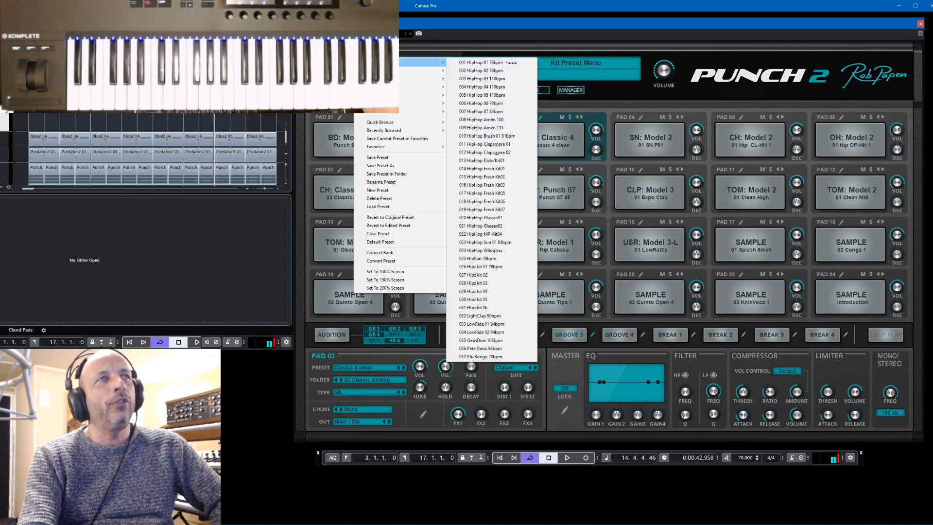
left_click(404, 27)
left_click(381, 75)
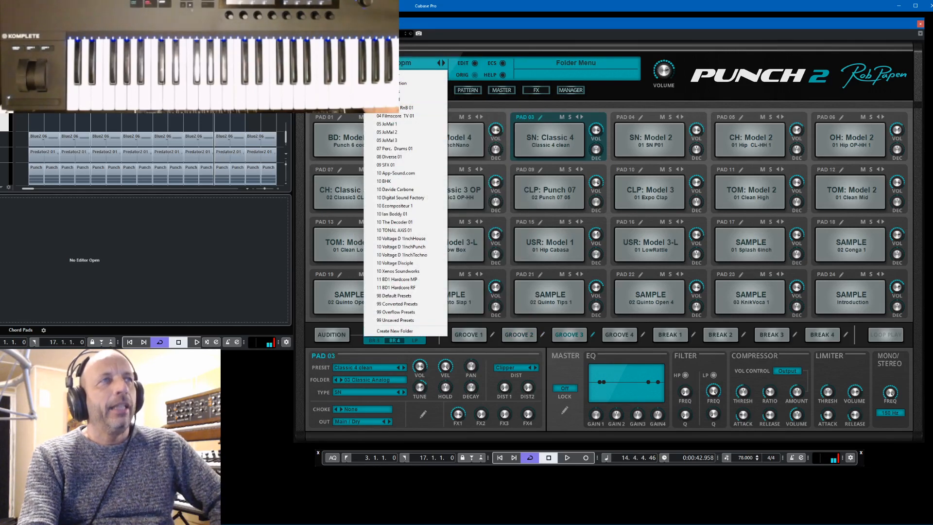
left_click(402, 83)
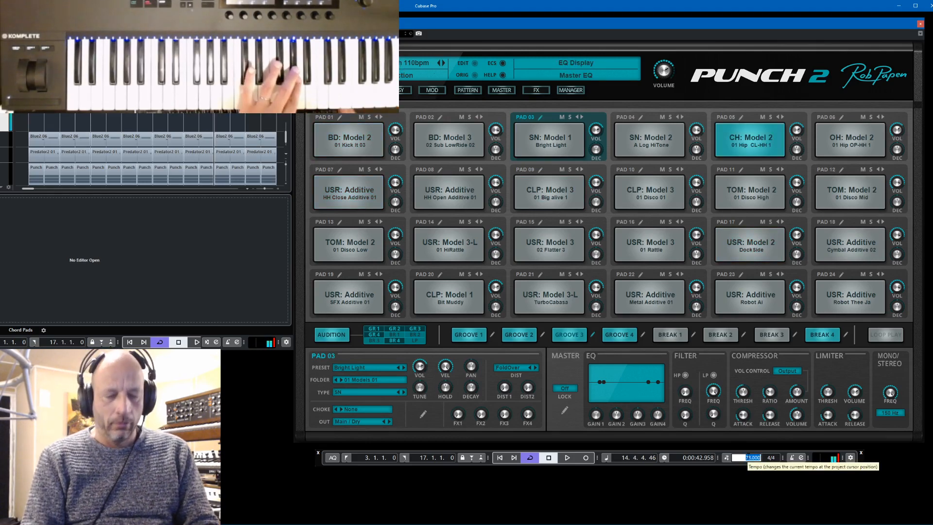
- Set the project tempo to 120 BPM
type("1")
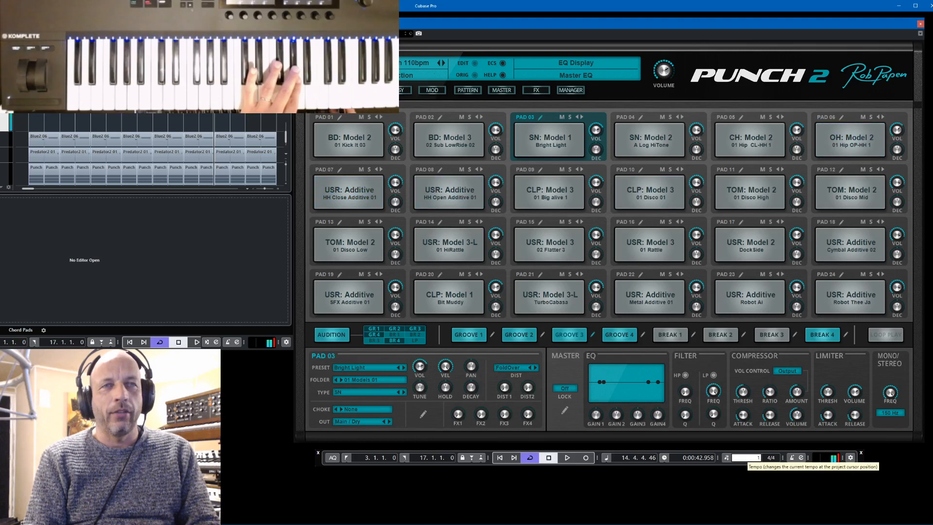
type("20")
key("Return")
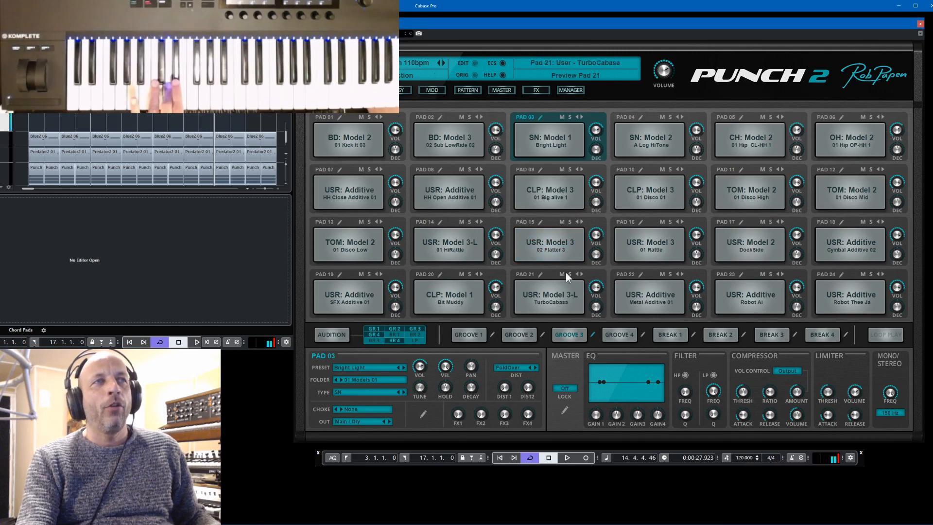
- Set the noise filter frequency of pad 15's user sound to 4.6 kHz and return to the kit overview
left_click(541, 222)
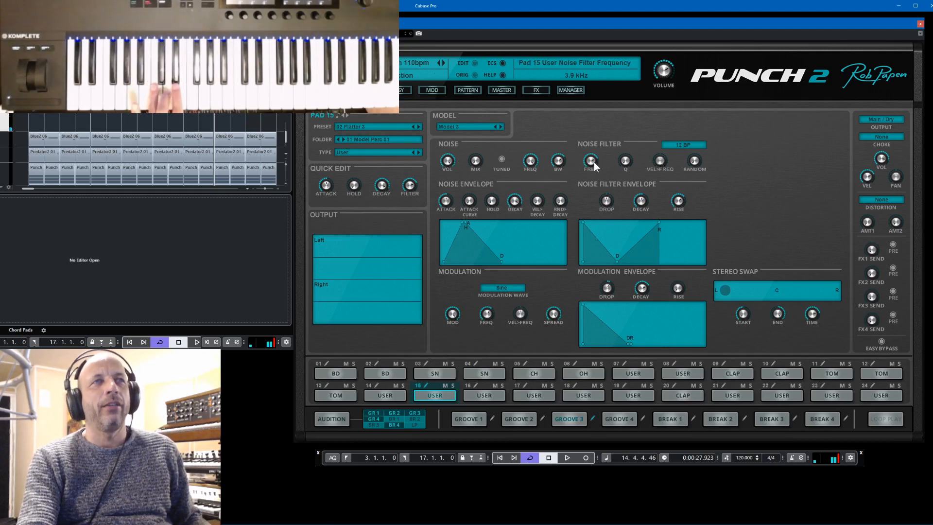
left_click_drag(595, 152, 601, 168)
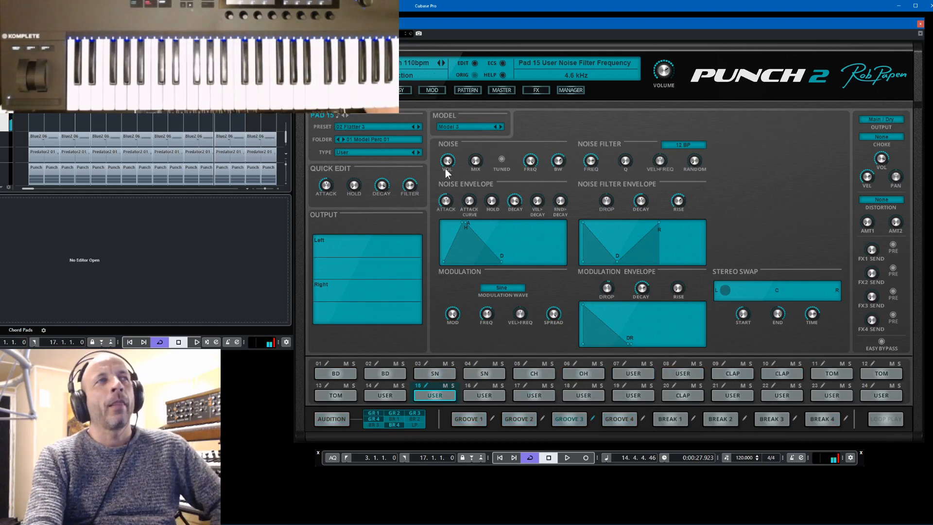
left_click(363, 90)
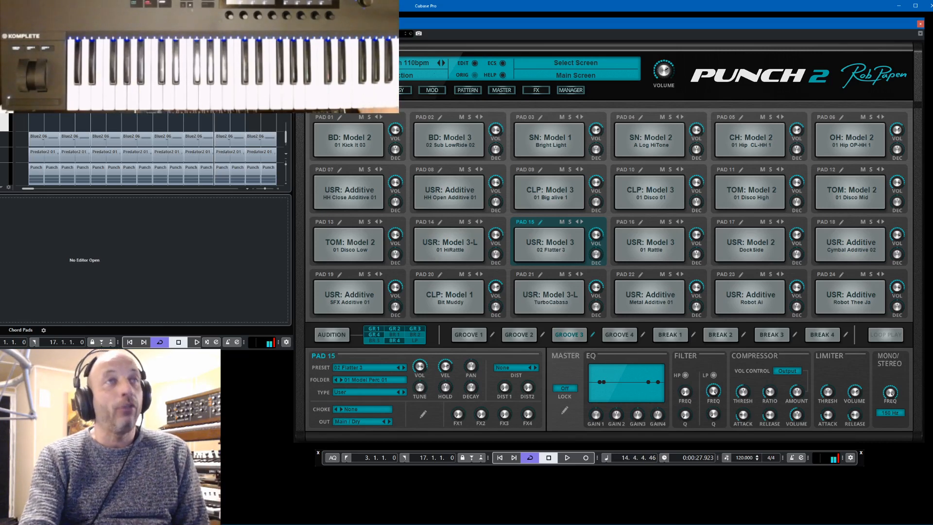
- Try the master high-pass filter on the playing groove by sweeping its frequency, and switch it off again
left_click(546, 90)
left_click(502, 91)
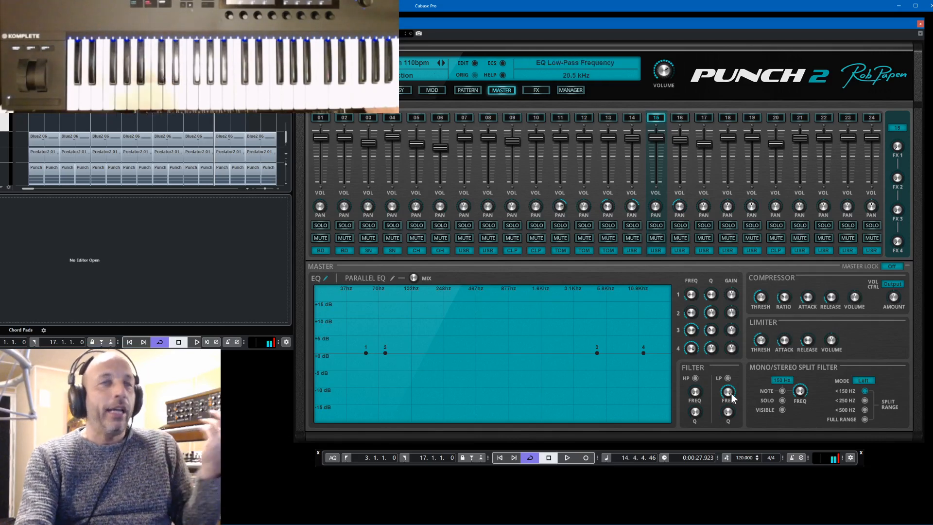
left_click(691, 368)
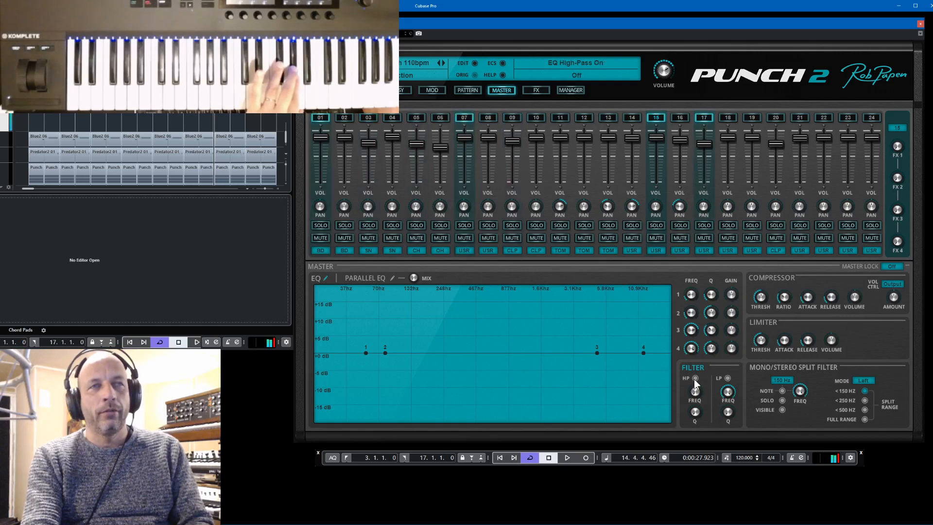
left_click_drag(699, 391, 744, 451)
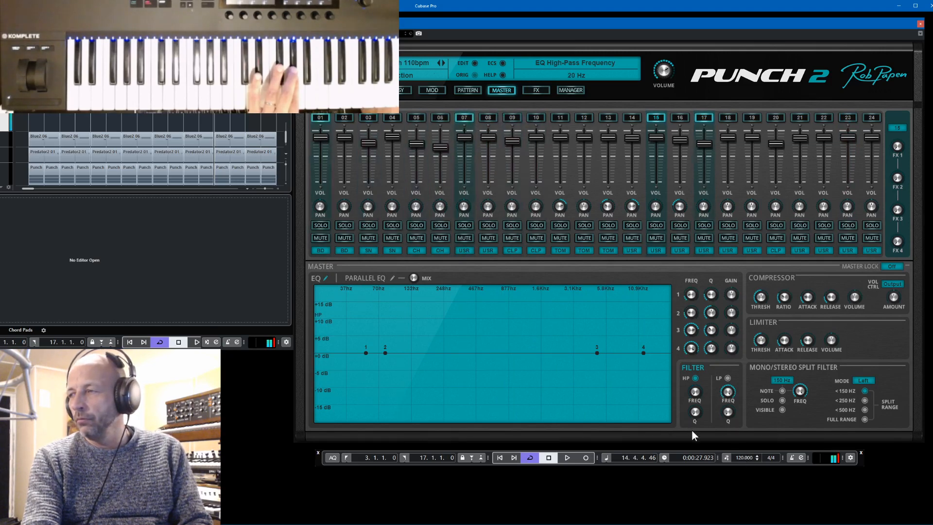
left_click(694, 378)
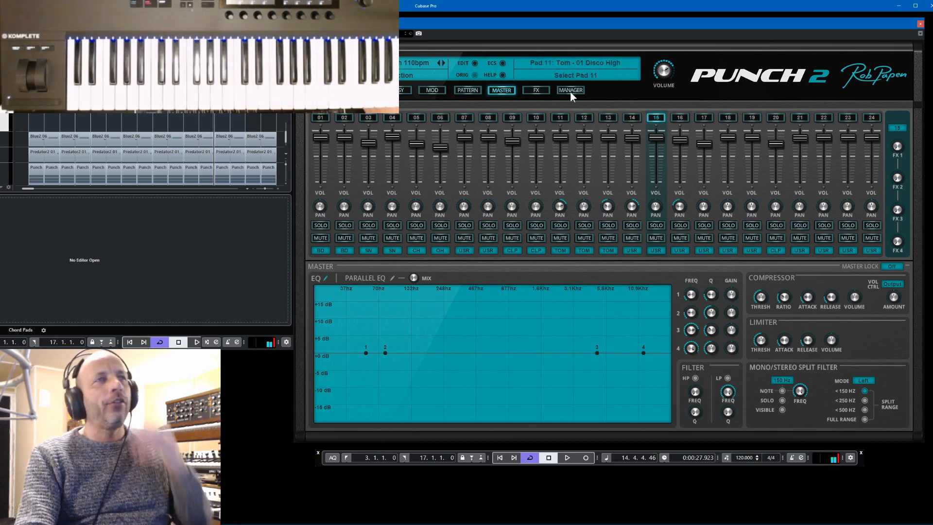
- Compare the per-pad FX send layout with Punch 1 FX Mode by switching the mode on and off
left_click(535, 90)
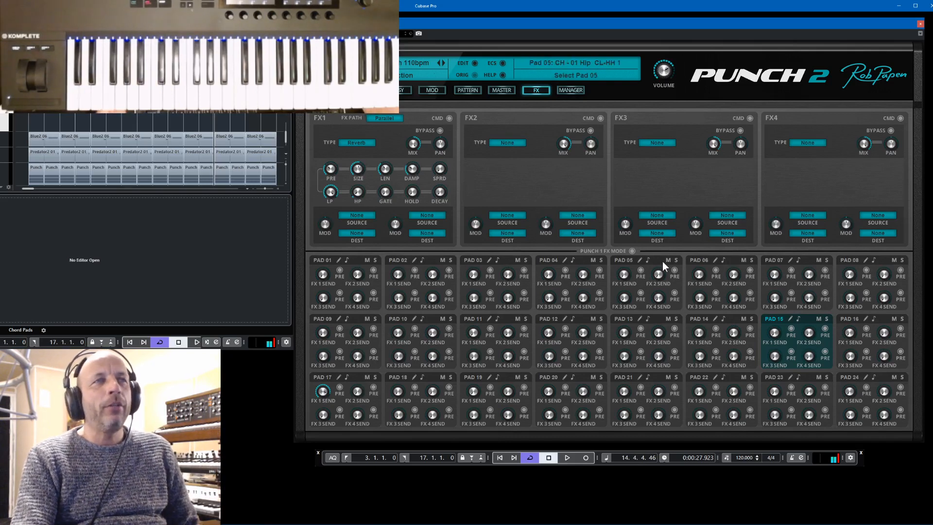
left_click(632, 250)
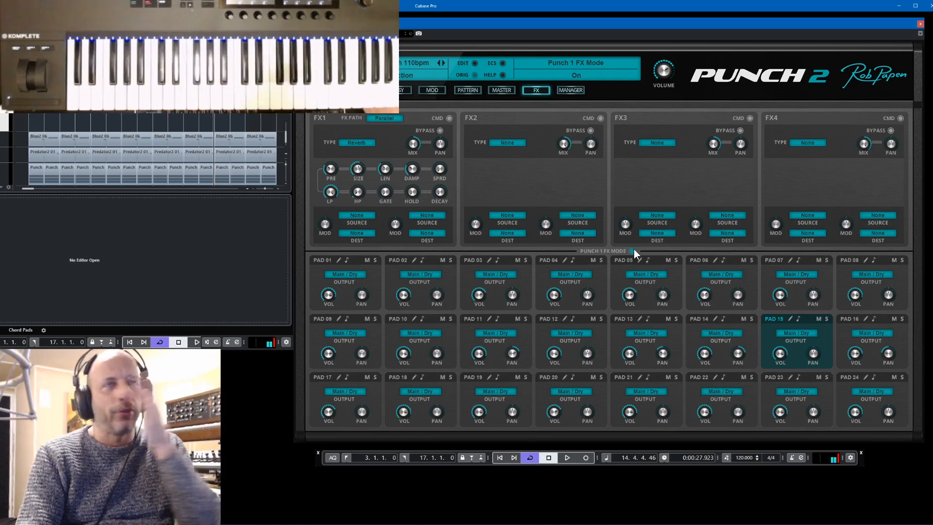
left_click(632, 250)
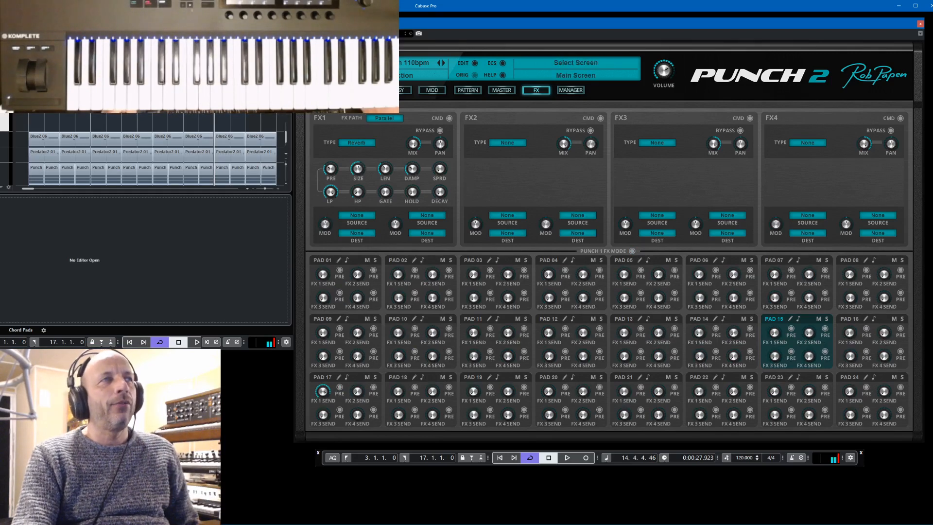
- Open pad 01's bass drum for editing and examine its available output routings
left_click(330, 90)
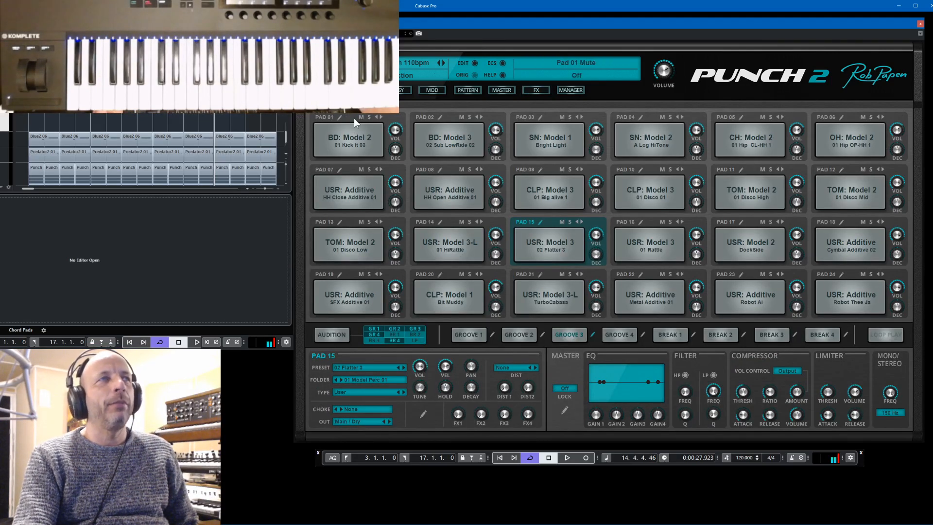
left_click(340, 117)
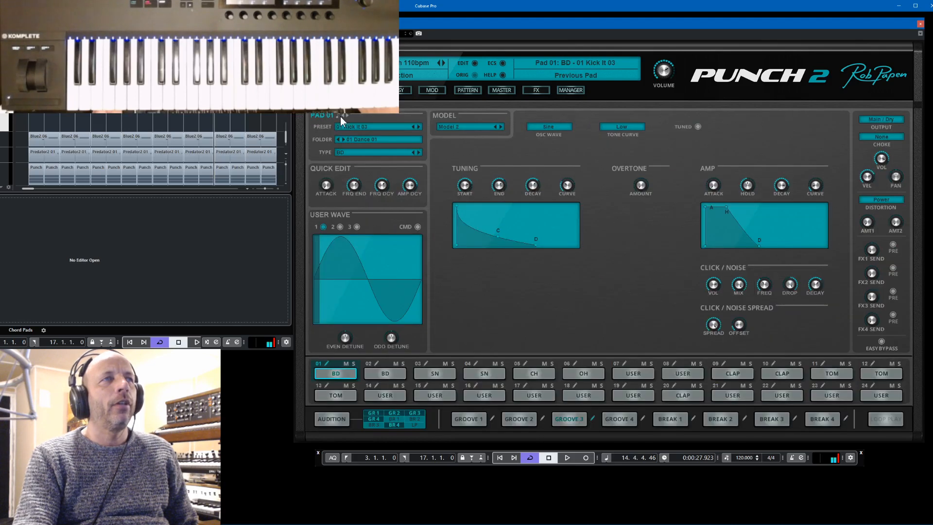
left_click(881, 120)
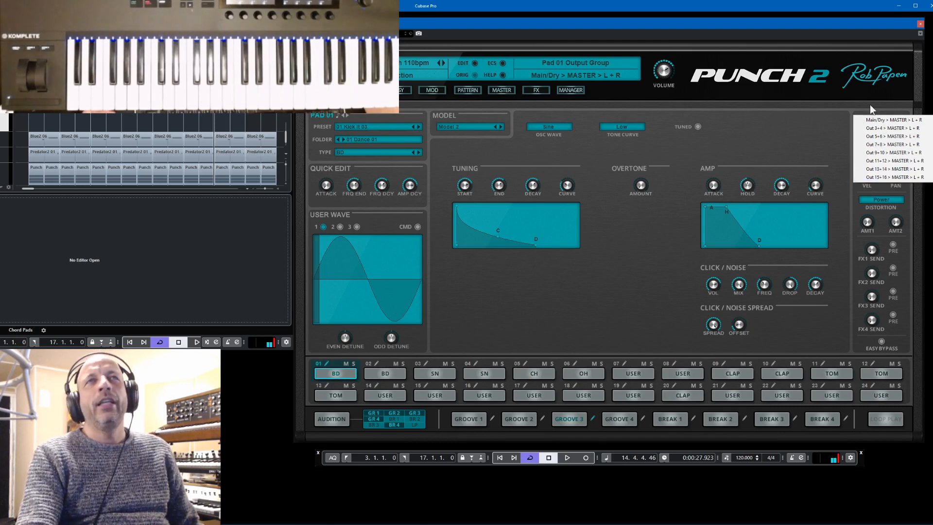
left_click(821, 60)
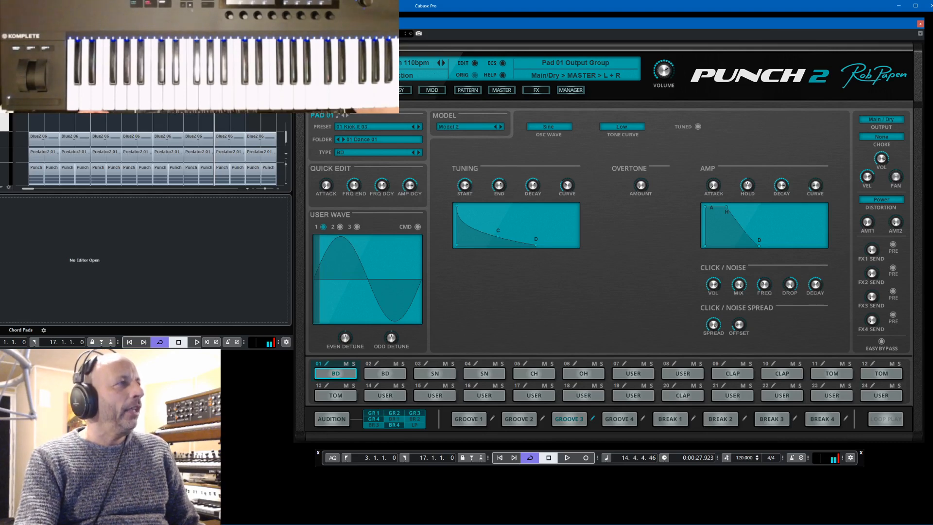
key("ctrl+w")
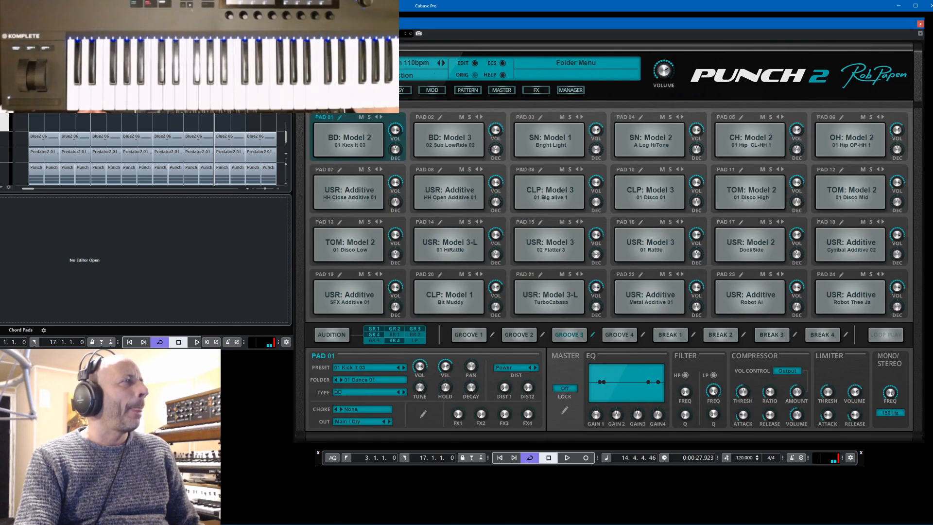
- Start adding an instrument track, examine the Punch2 plug-in variants in the Rob Papen instrument list, and cancel the new track
left_click(3, 139)
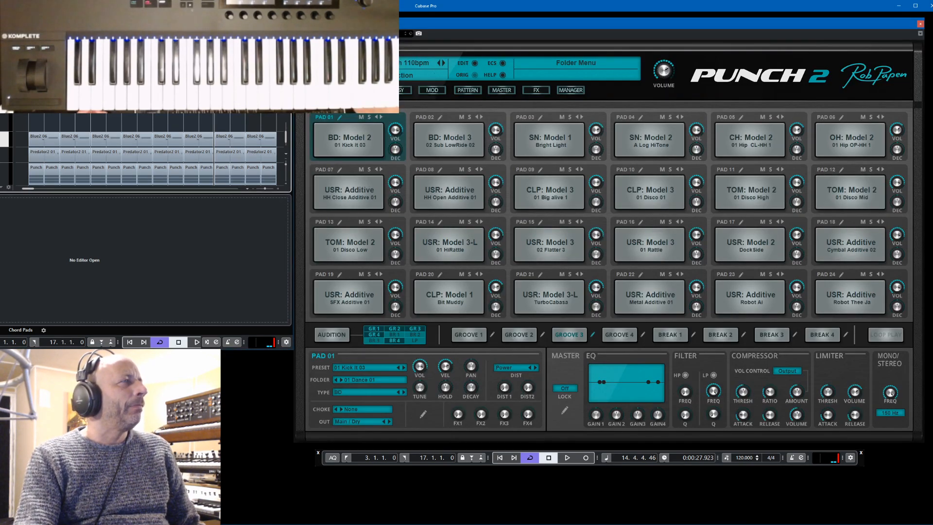
right_click(2, 136)
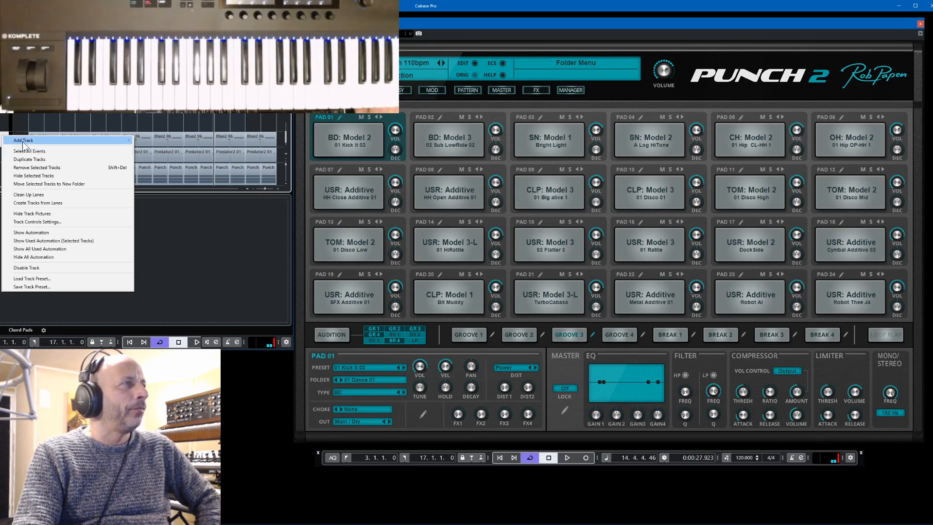
mouse_move(25, 142)
left_click(152, 149)
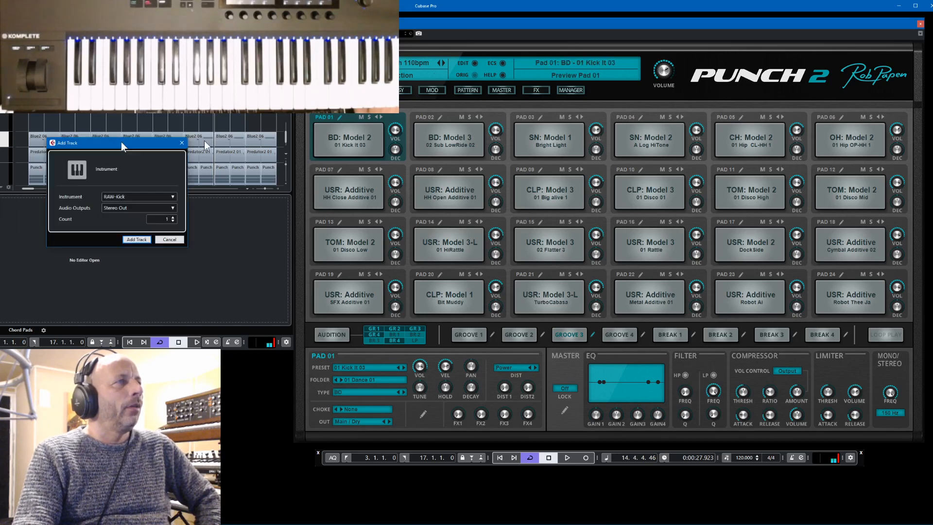
left_click_drag(125, 138, 644, 125)
left_click(630, 178)
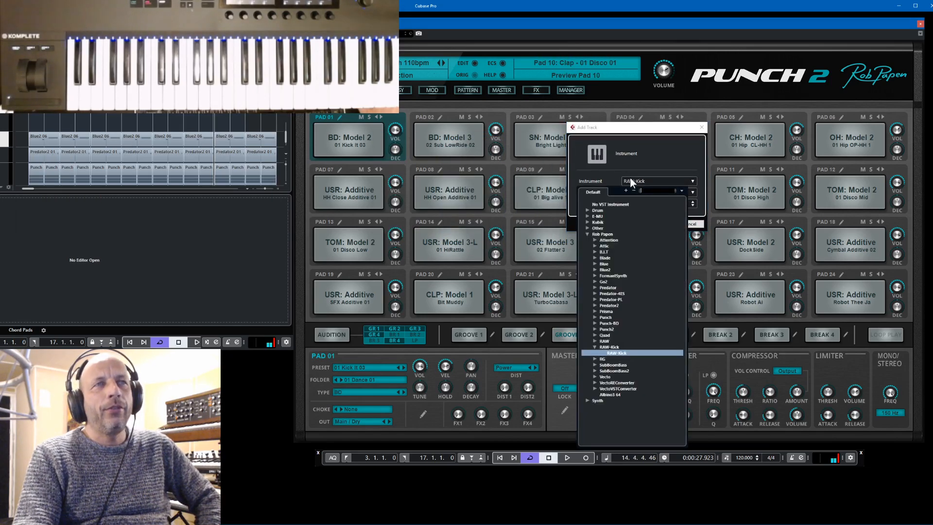
left_click(595, 329)
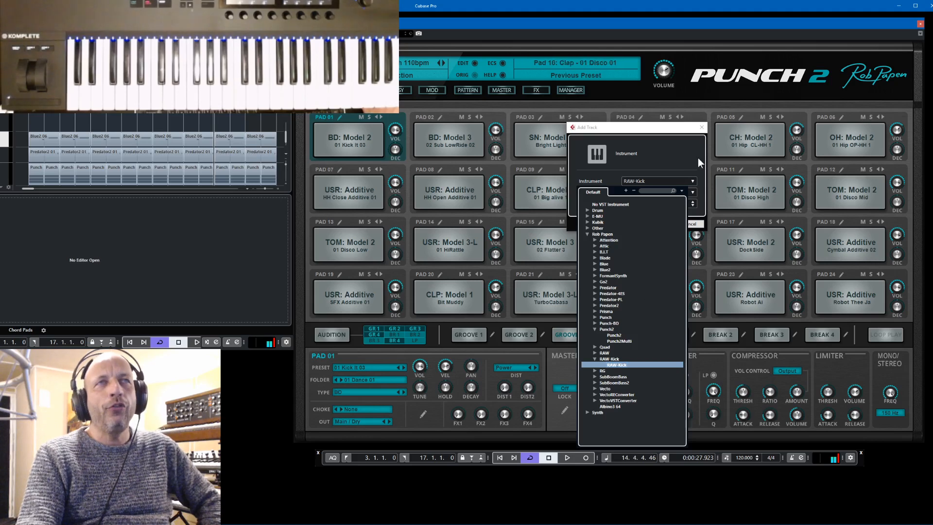
left_click(699, 128)
left_click(700, 128)
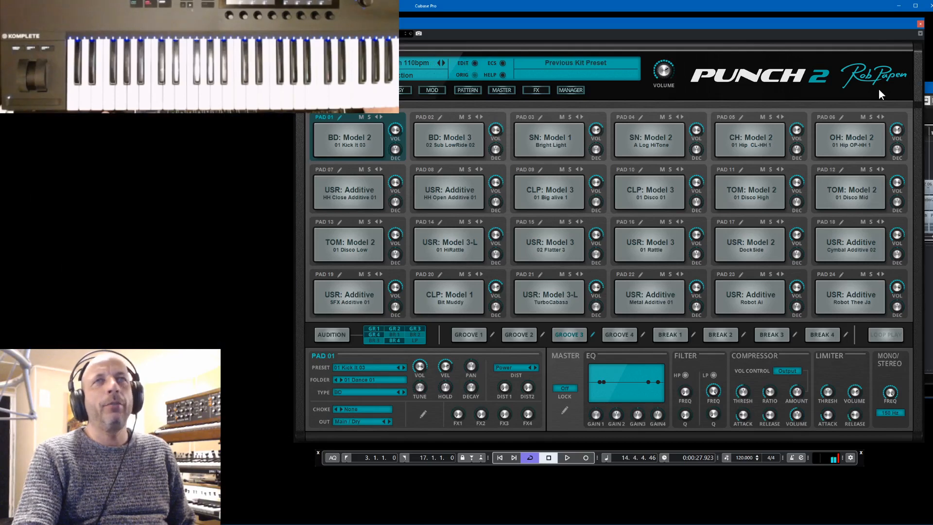
- Close the Punch 2 plug-in window, view the instruments available for the Blue2 06 track, and dismiss the list
left_click(920, 24)
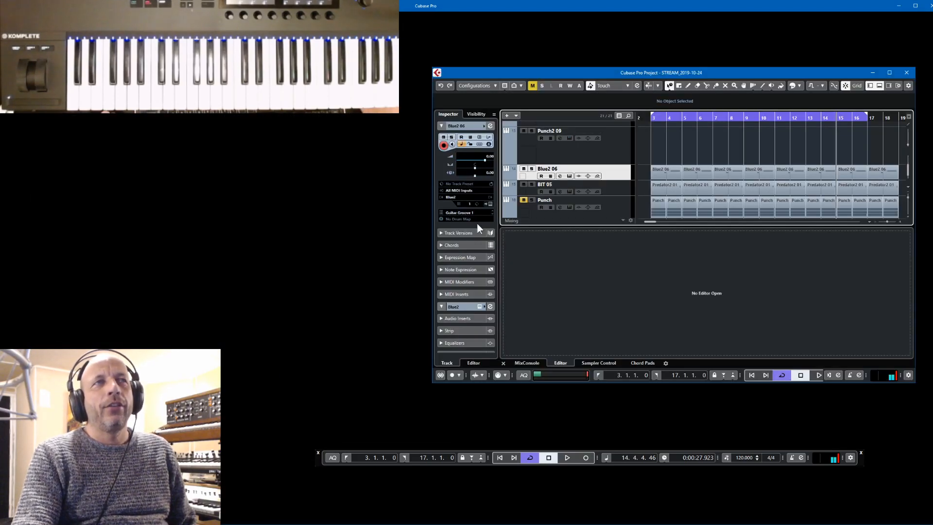
left_click(490, 197)
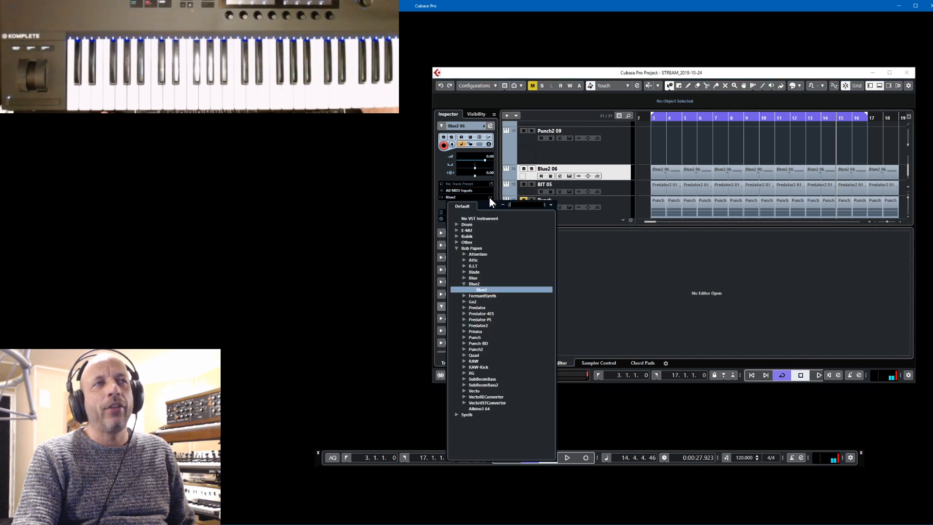
left_click(598, 238)
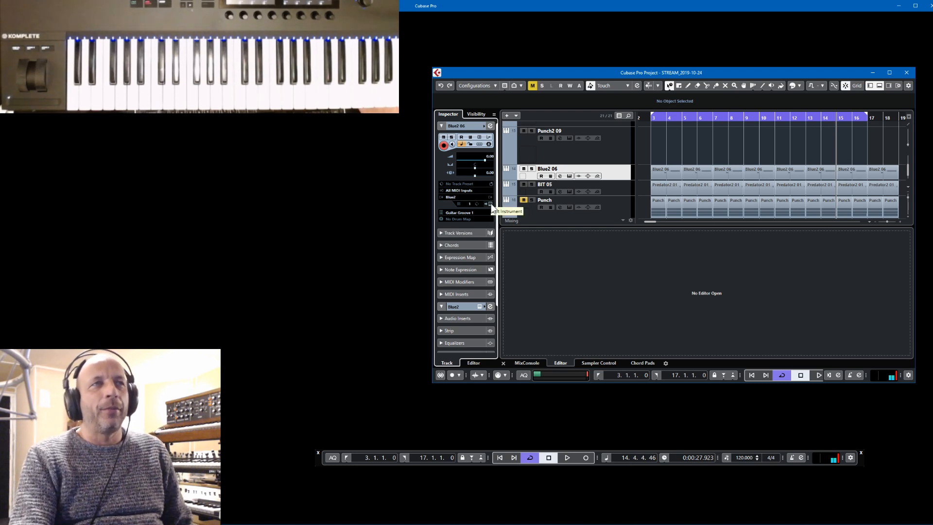
- Select the Punch2 09 track in the project and reopen its Punch 2 instrument window
scroll(614, 195, "down", 3)
scroll(614, 196, "up", 3)
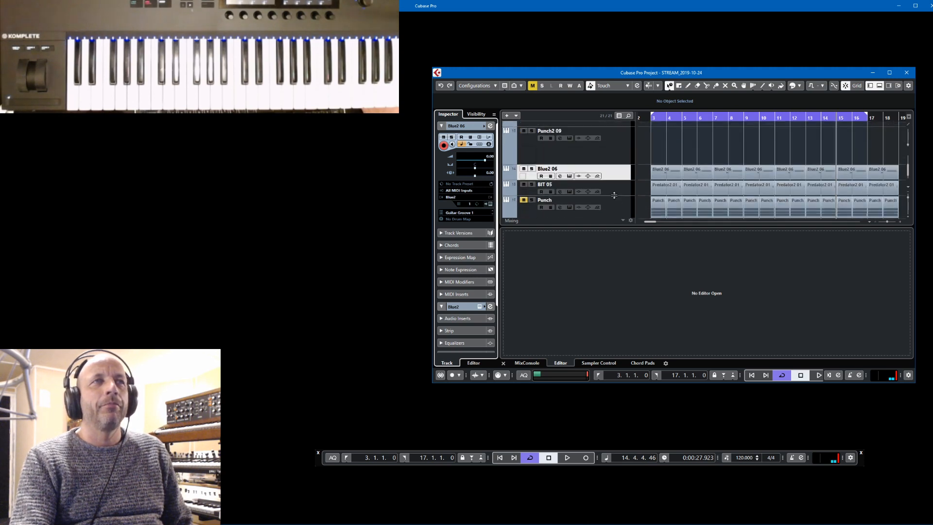
left_click(621, 151)
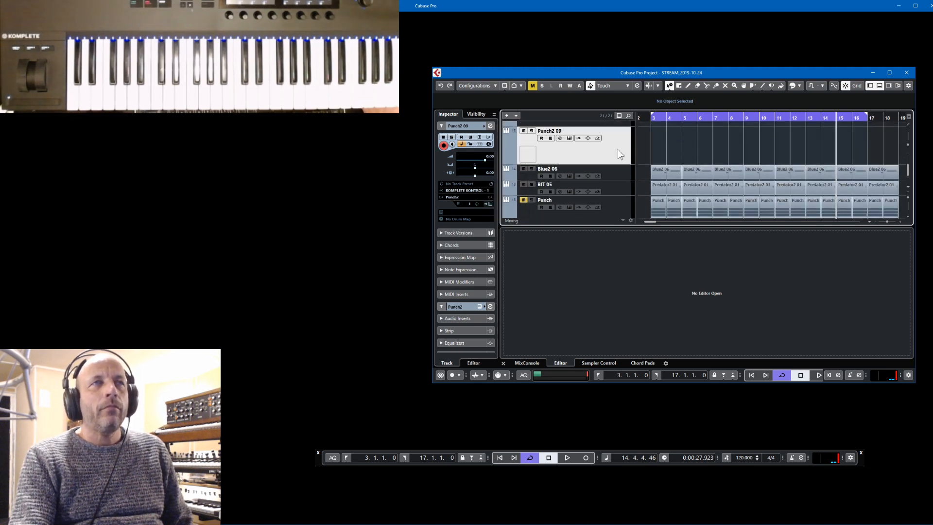
left_click(491, 204)
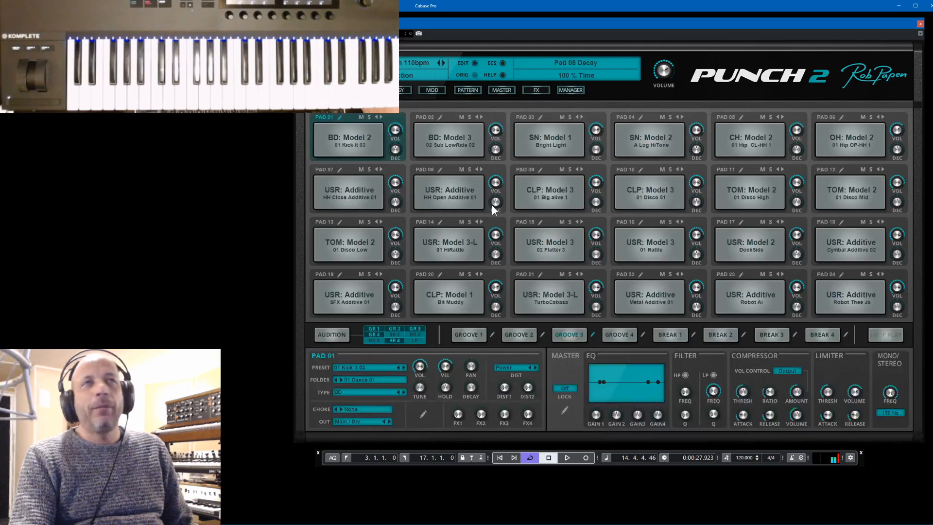